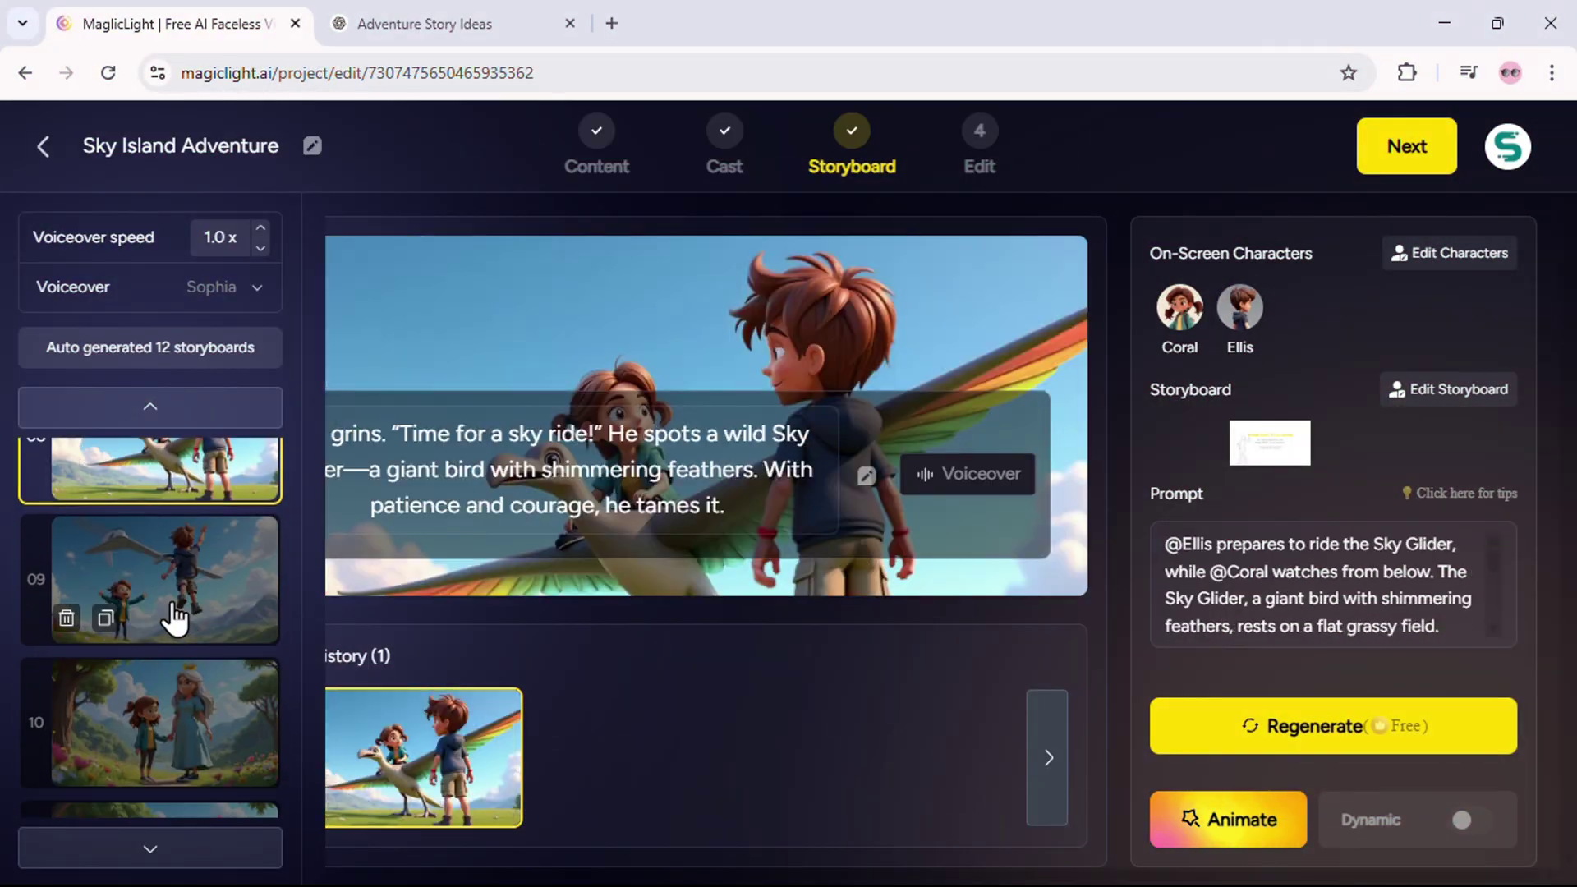
{"action": "left_click", "coordinate": [1272, 721]}
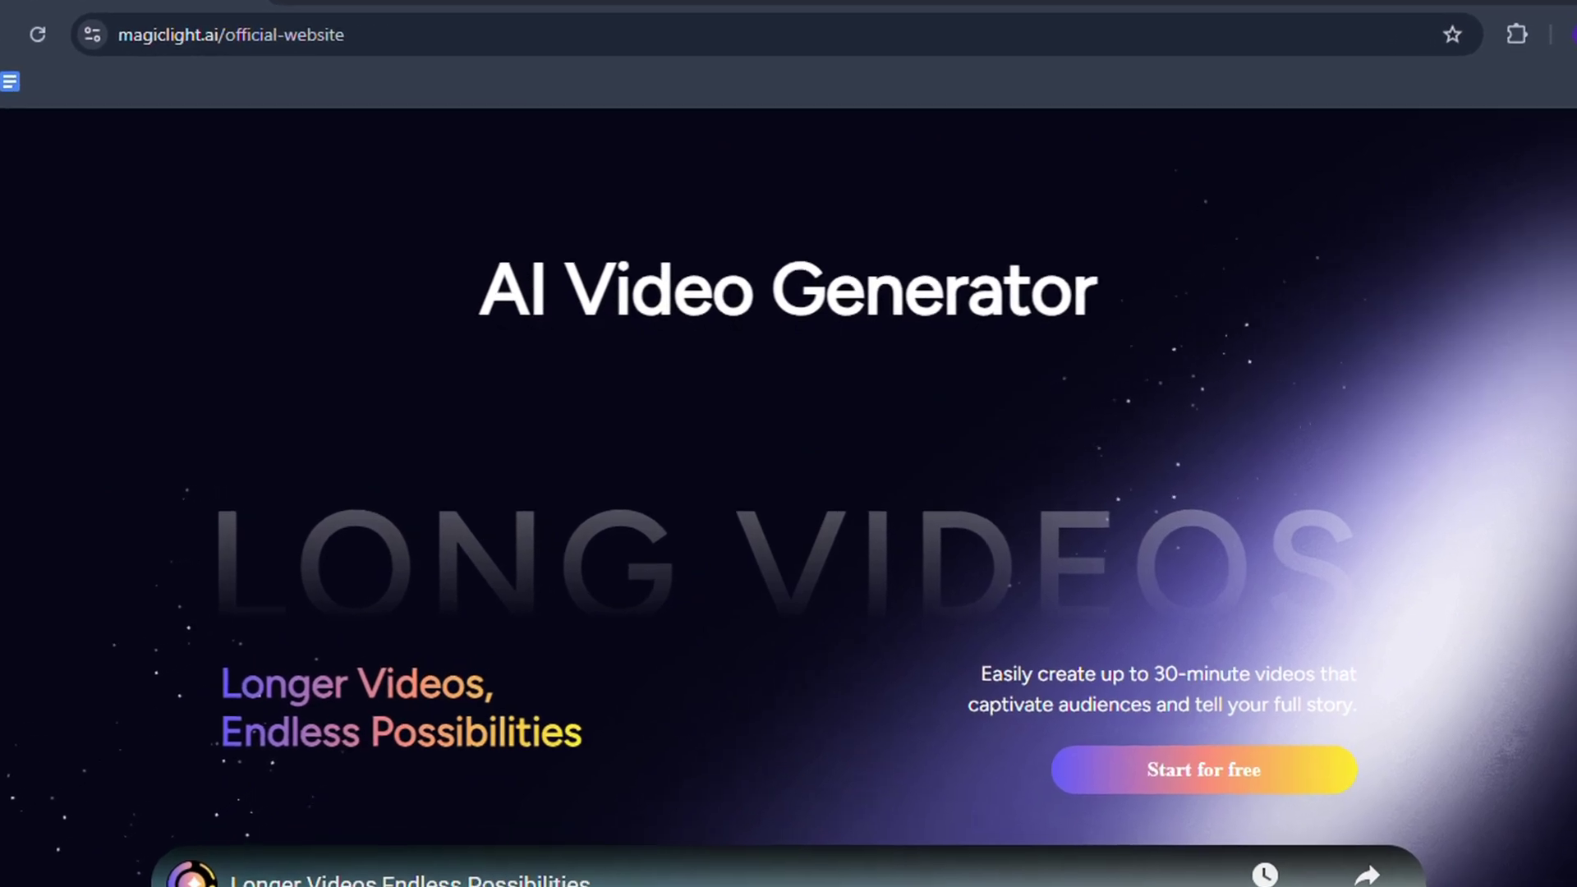
Look through the MagicLight landing page's sections on long videos, character consistency and visual styles, down to the frequently asked questions
{"action": "scroll", "coordinate": [789, 493], "scroll_direction": "down", "scroll_amount": 3}
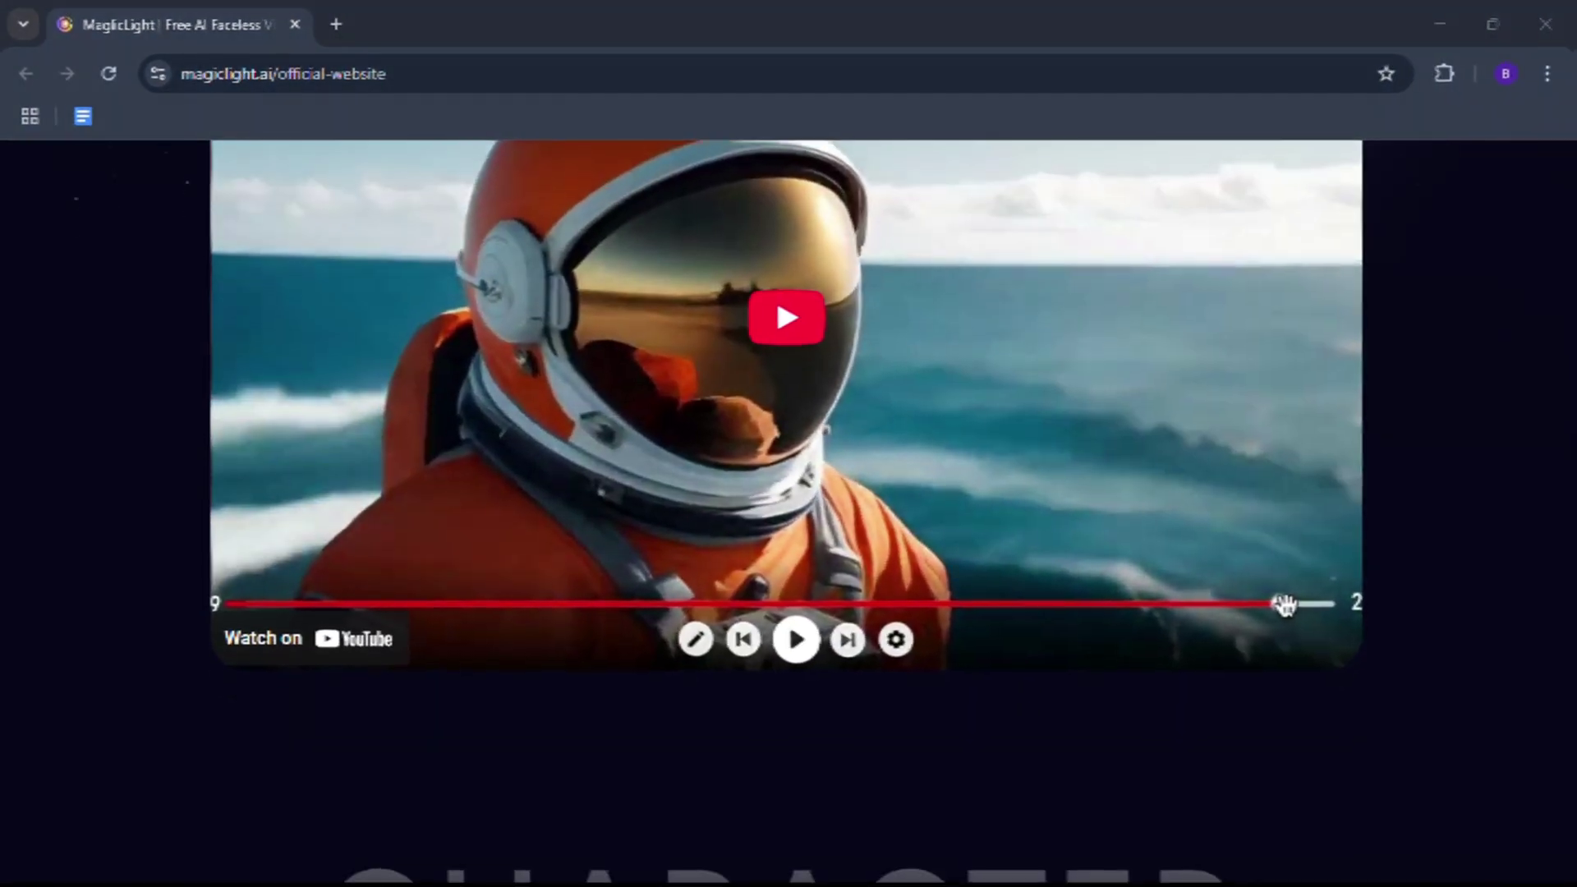
{"action": "scroll", "coordinate": [788, 493], "scroll_direction": "down", "scroll_amount": 5}
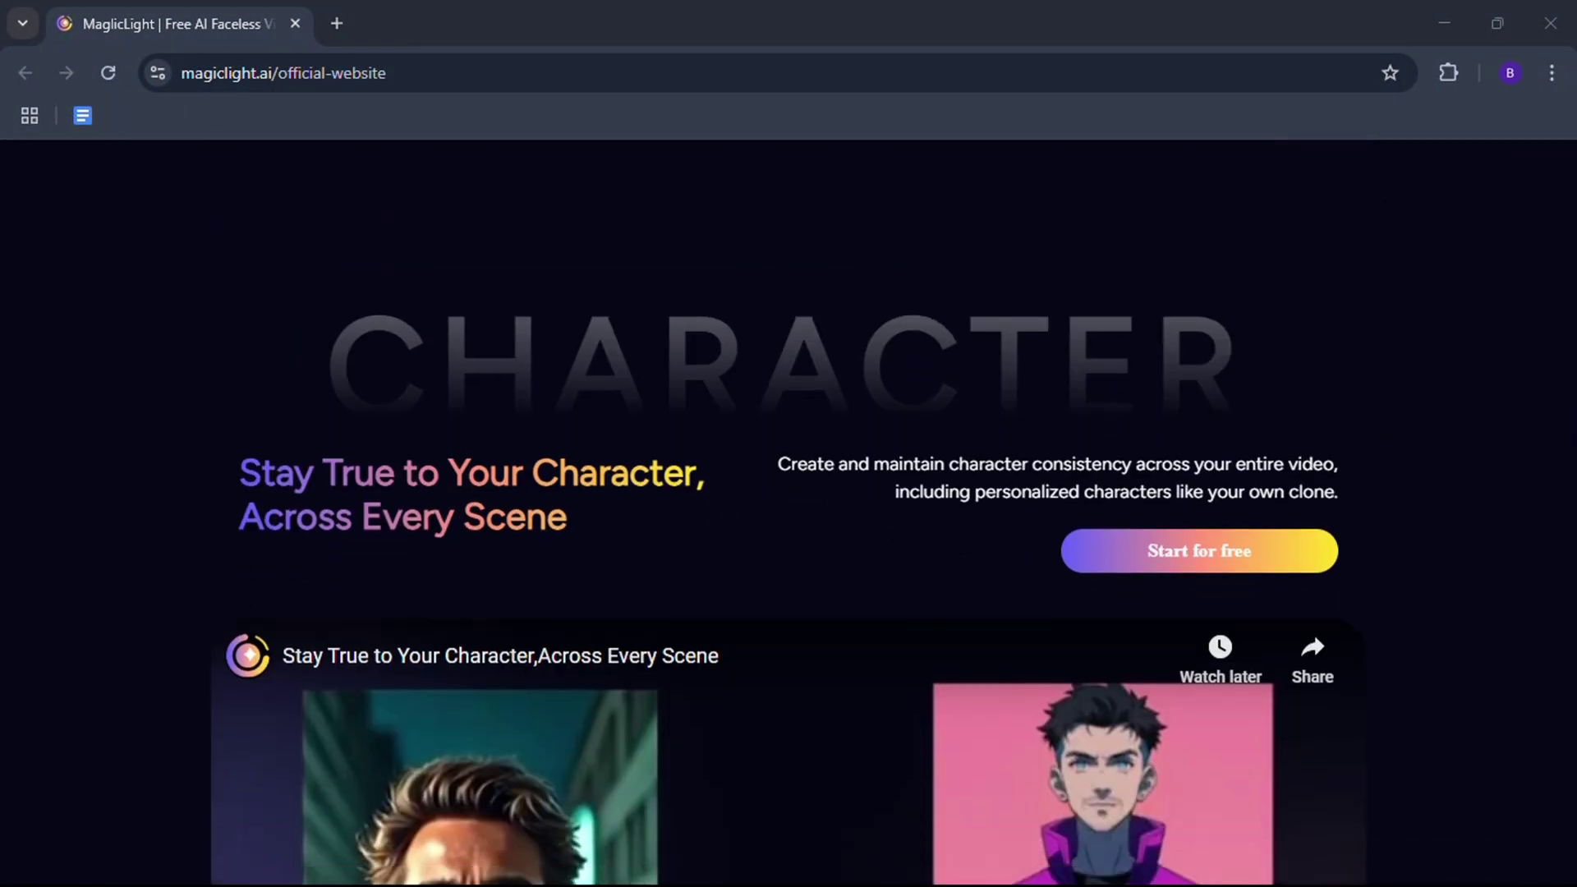
{"action": "scroll", "coordinate": [789, 493], "scroll_direction": "down", "scroll_amount": 2}
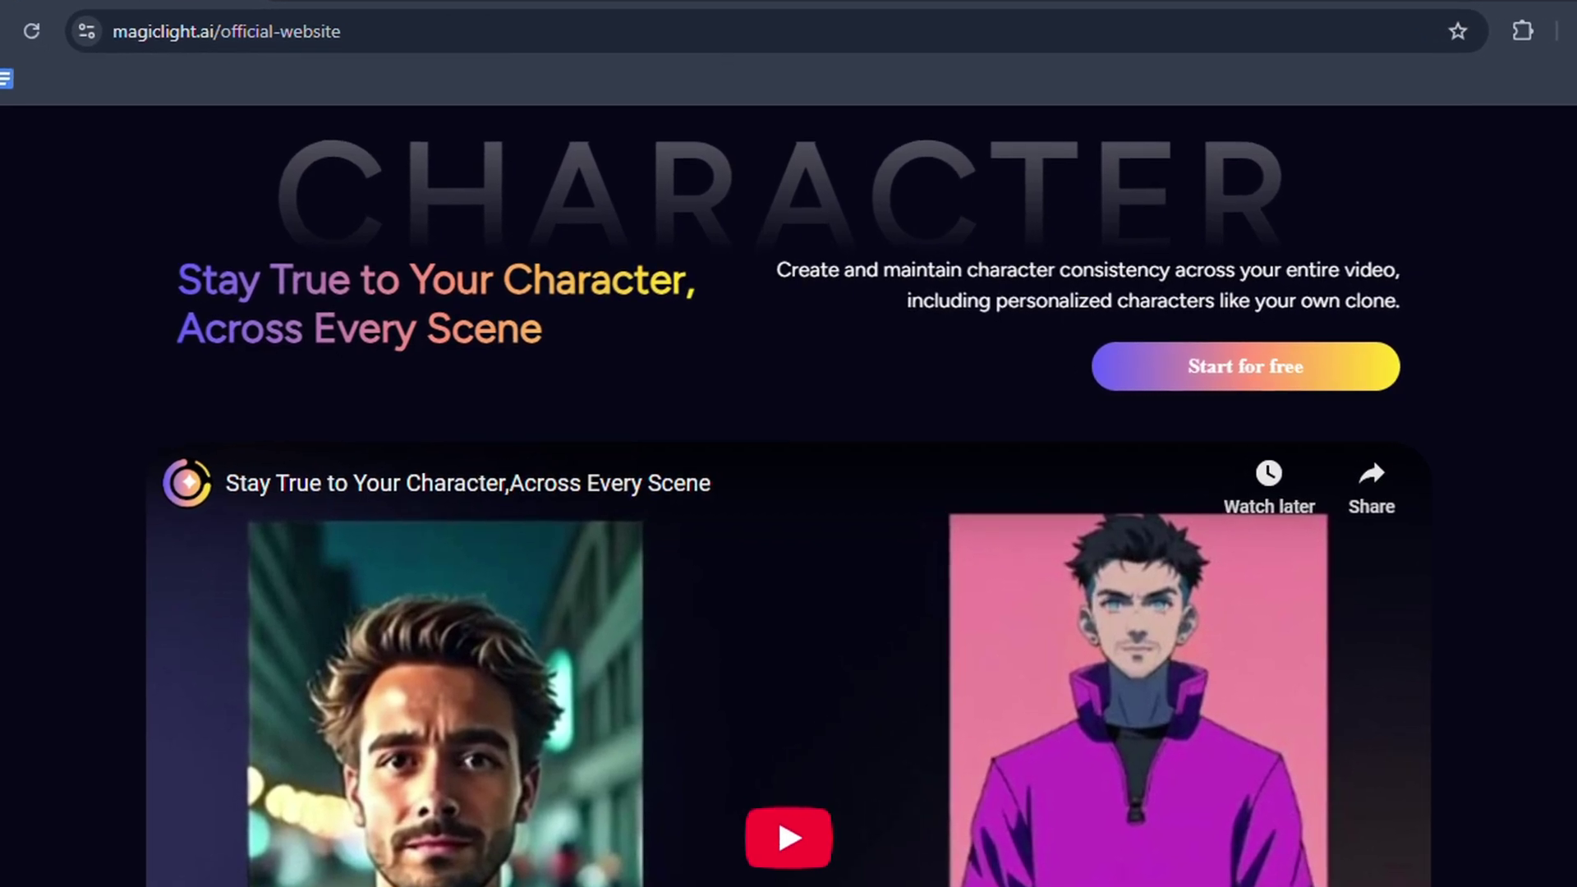
{"action": "scroll", "coordinate": [789, 493], "scroll_direction": "down", "scroll_amount": 10}
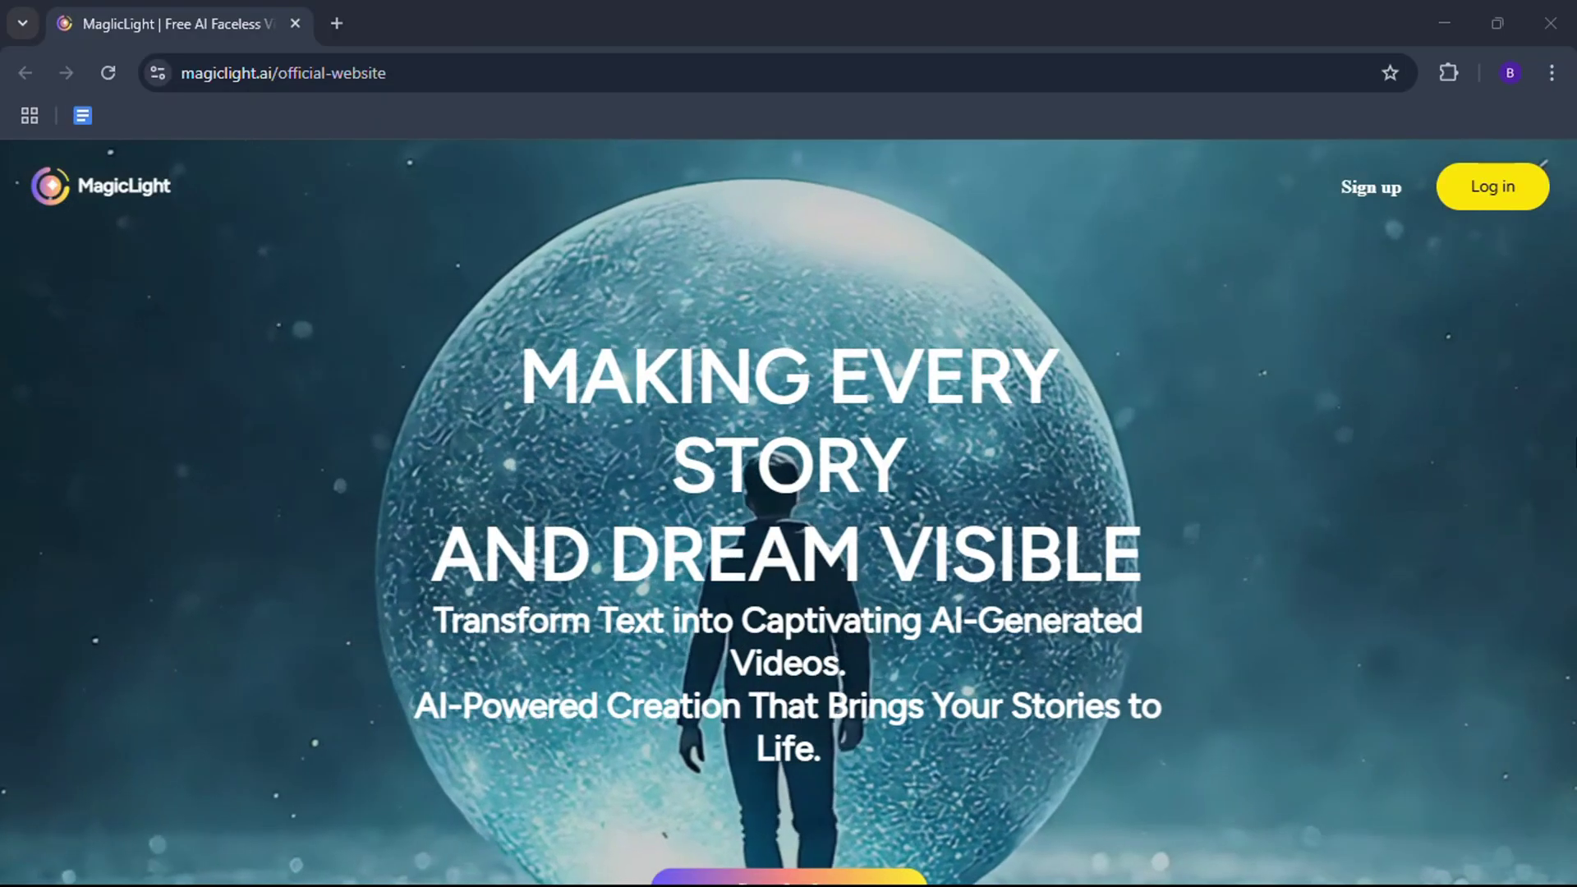
{"action": "scroll", "coordinate": [788, 509], "scroll_direction": "down", "scroll_amount": 3}
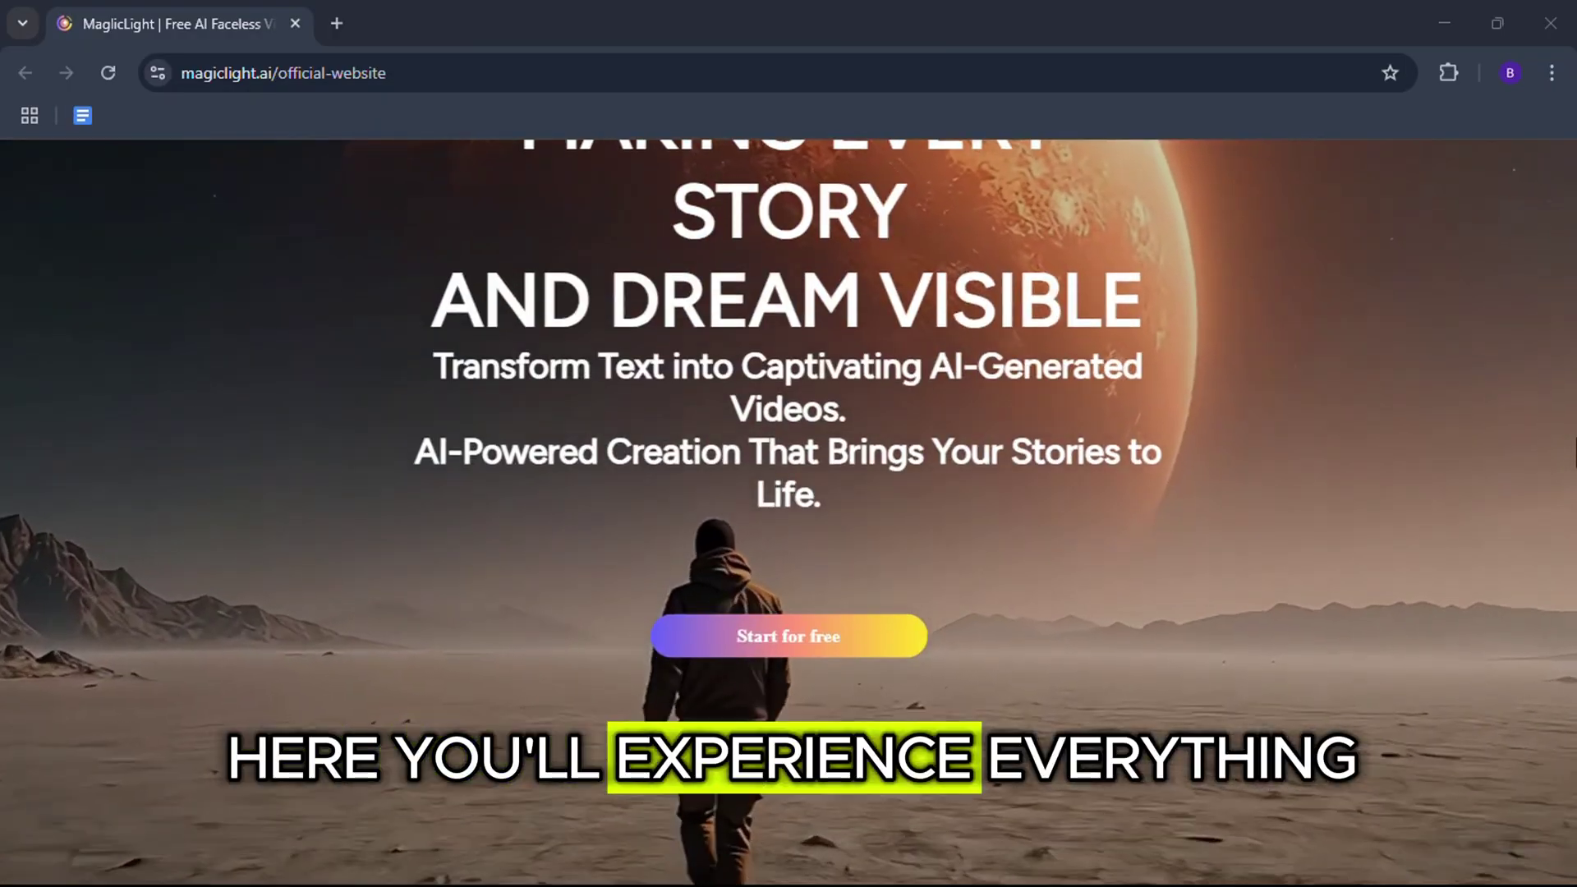
{"action": "scroll", "coordinate": [788, 509], "scroll_direction": "down", "scroll_amount": 9}
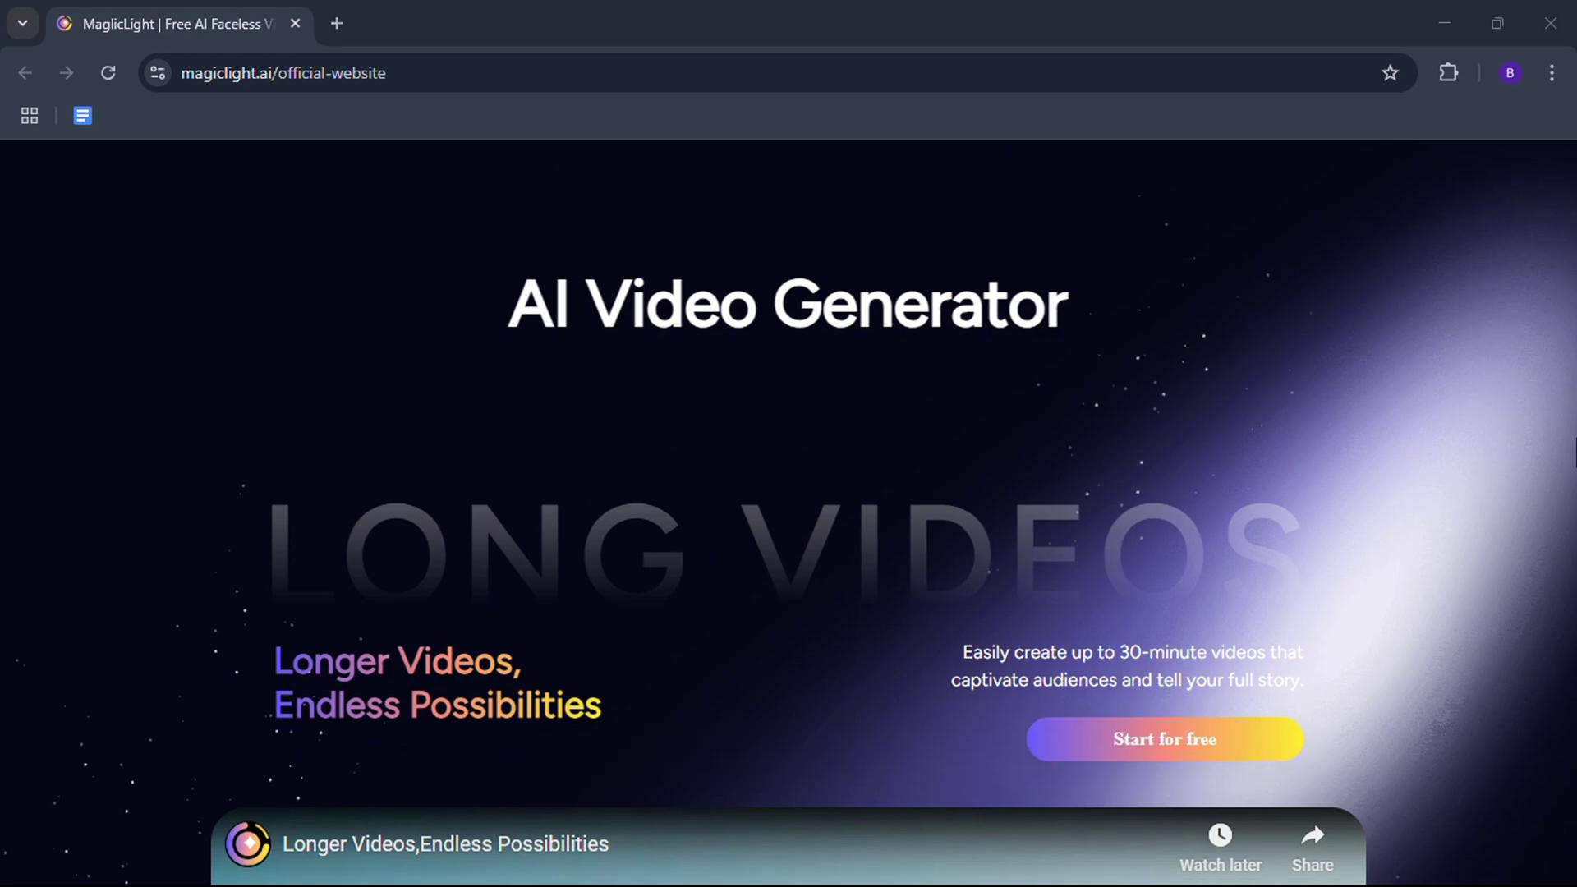
{"action": "scroll", "coordinate": [788, 510], "scroll_direction": "down", "scroll_amount": 4}
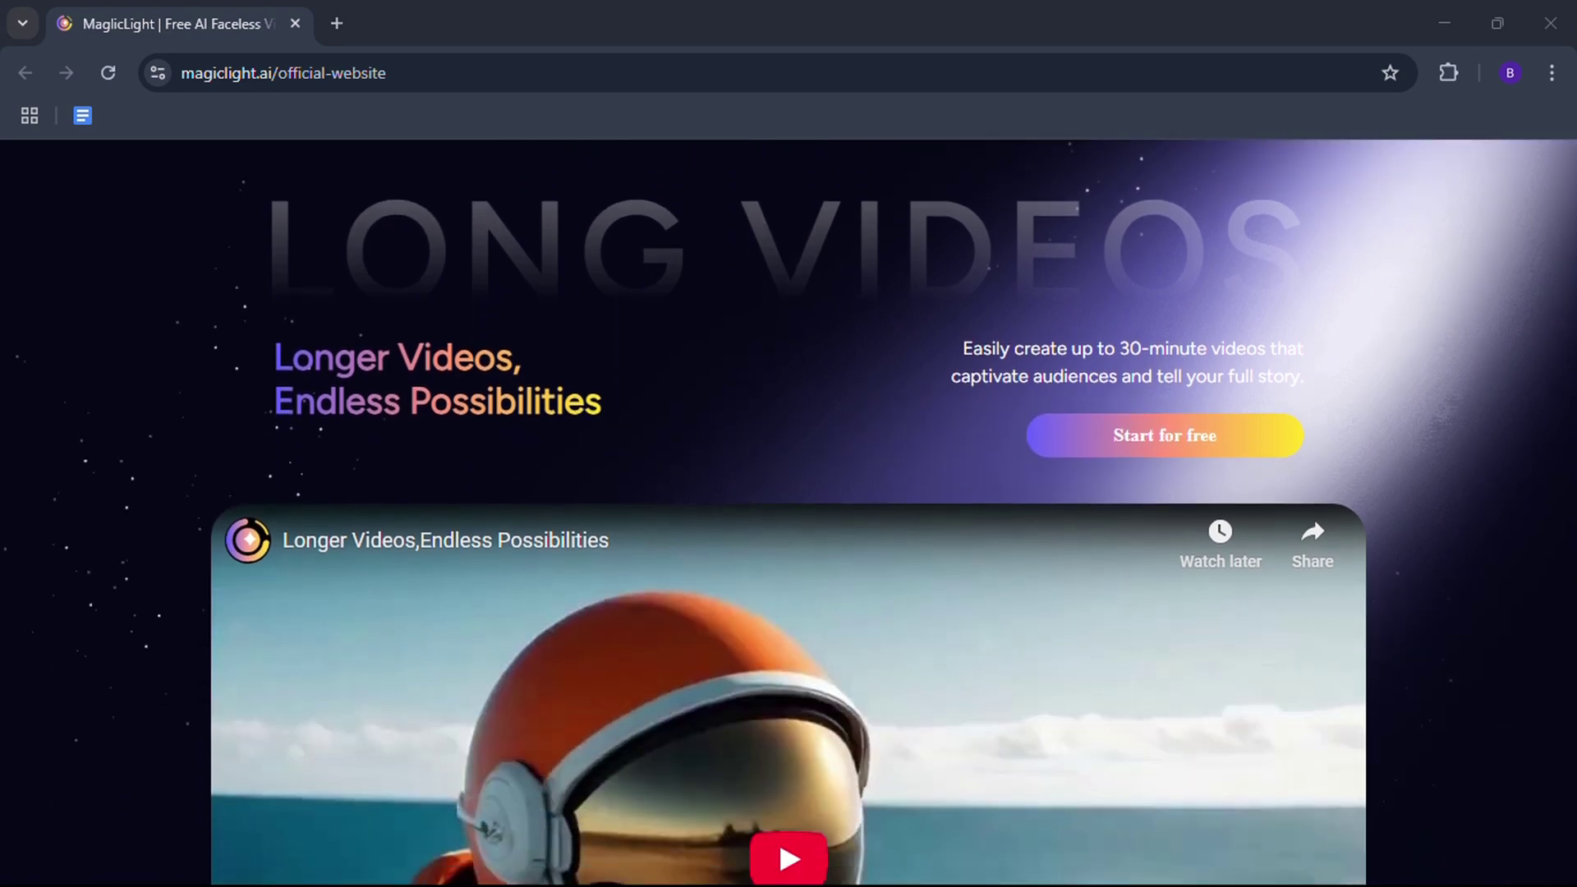
{"action": "scroll", "coordinate": [789, 509], "scroll_direction": "down", "scroll_amount": 10}
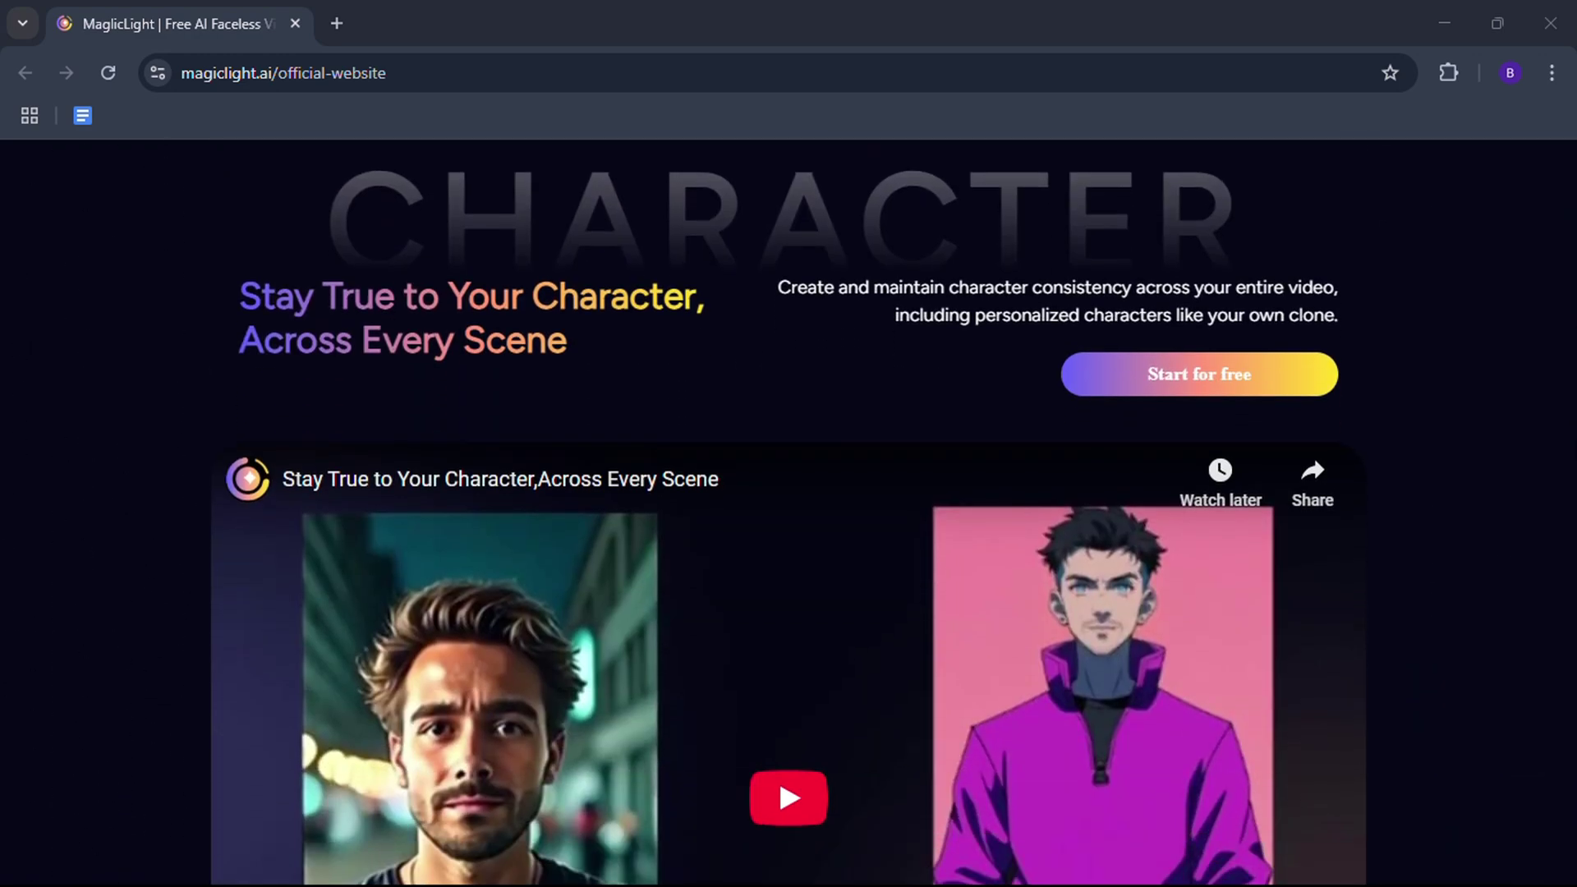
{"action": "scroll", "coordinate": [788, 509], "scroll_direction": "down", "scroll_amount": 10}
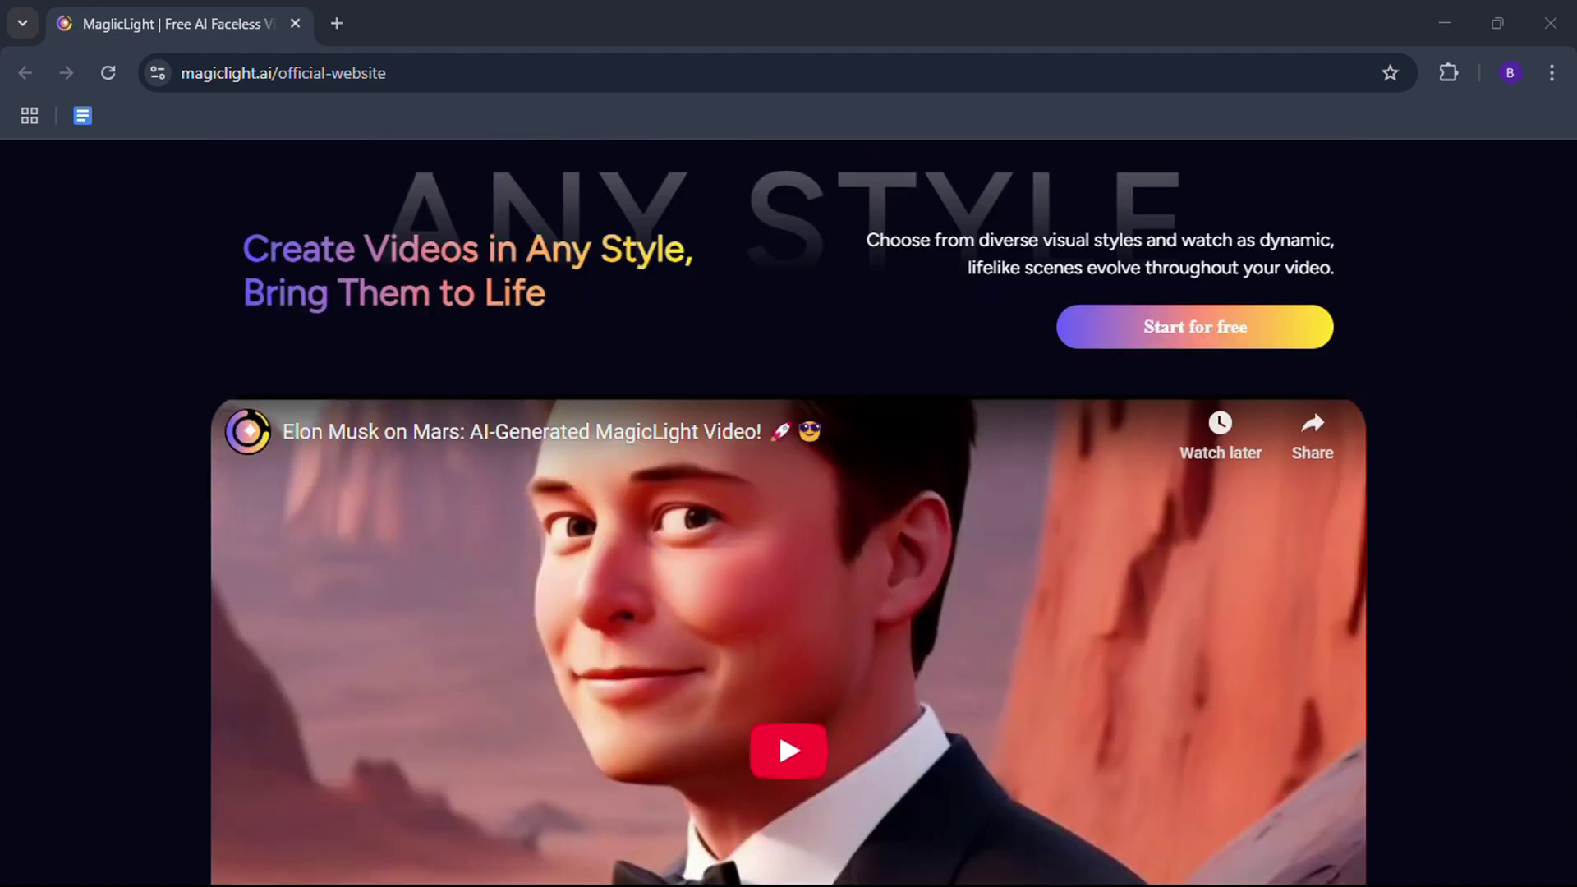
{"action": "scroll", "coordinate": [789, 509], "scroll_direction": "down", "scroll_amount": 12}
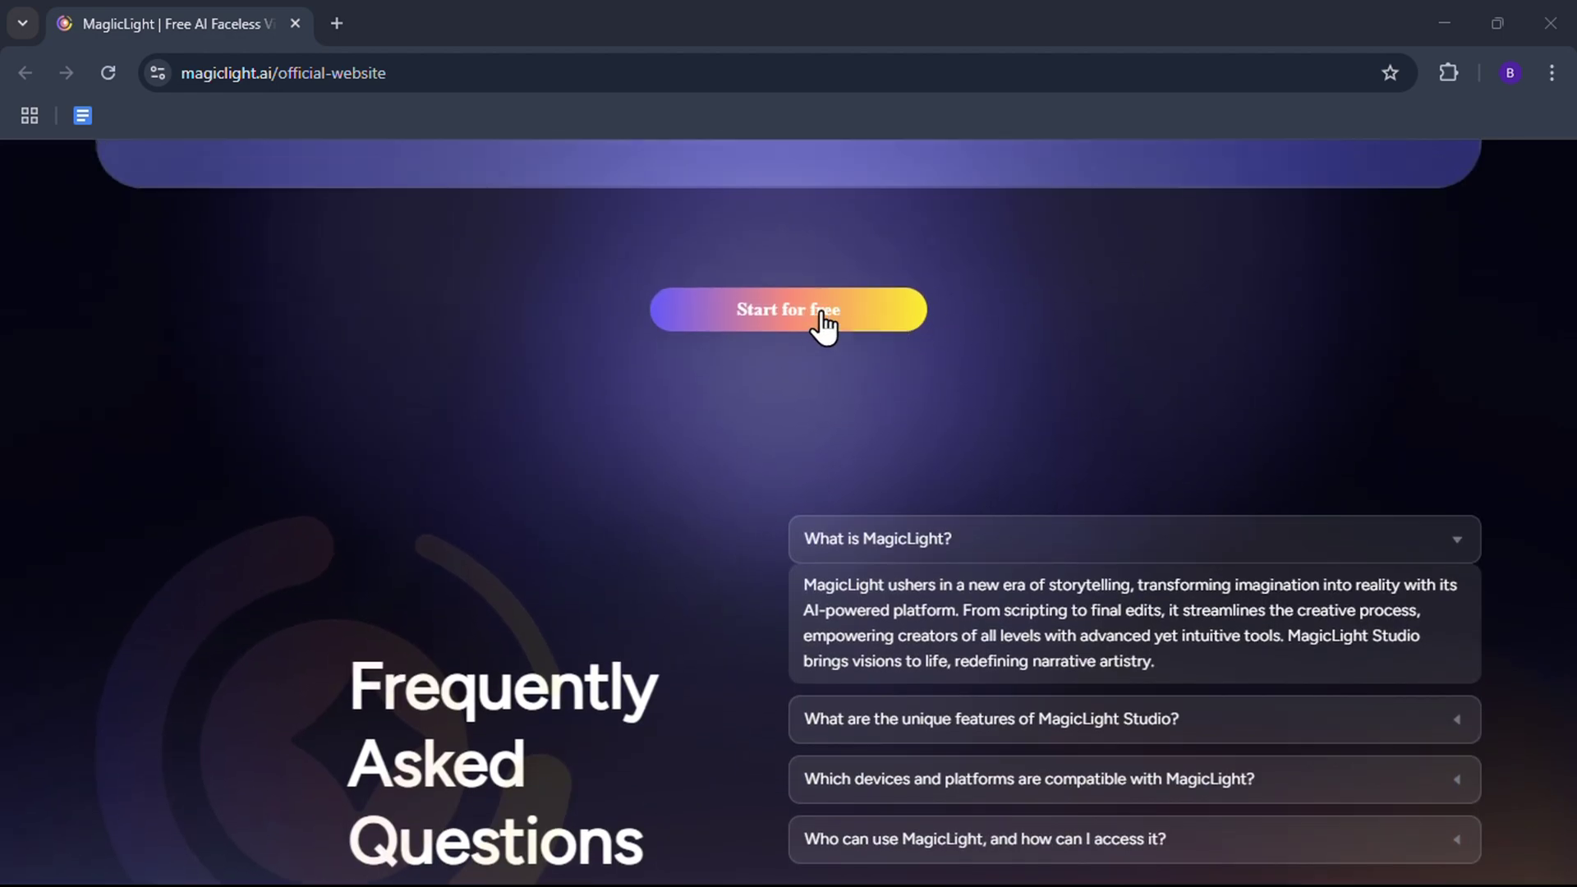
Start for free from the landing page and log in with a Google account
{"action": "left_click", "coordinate": [855, 312]}
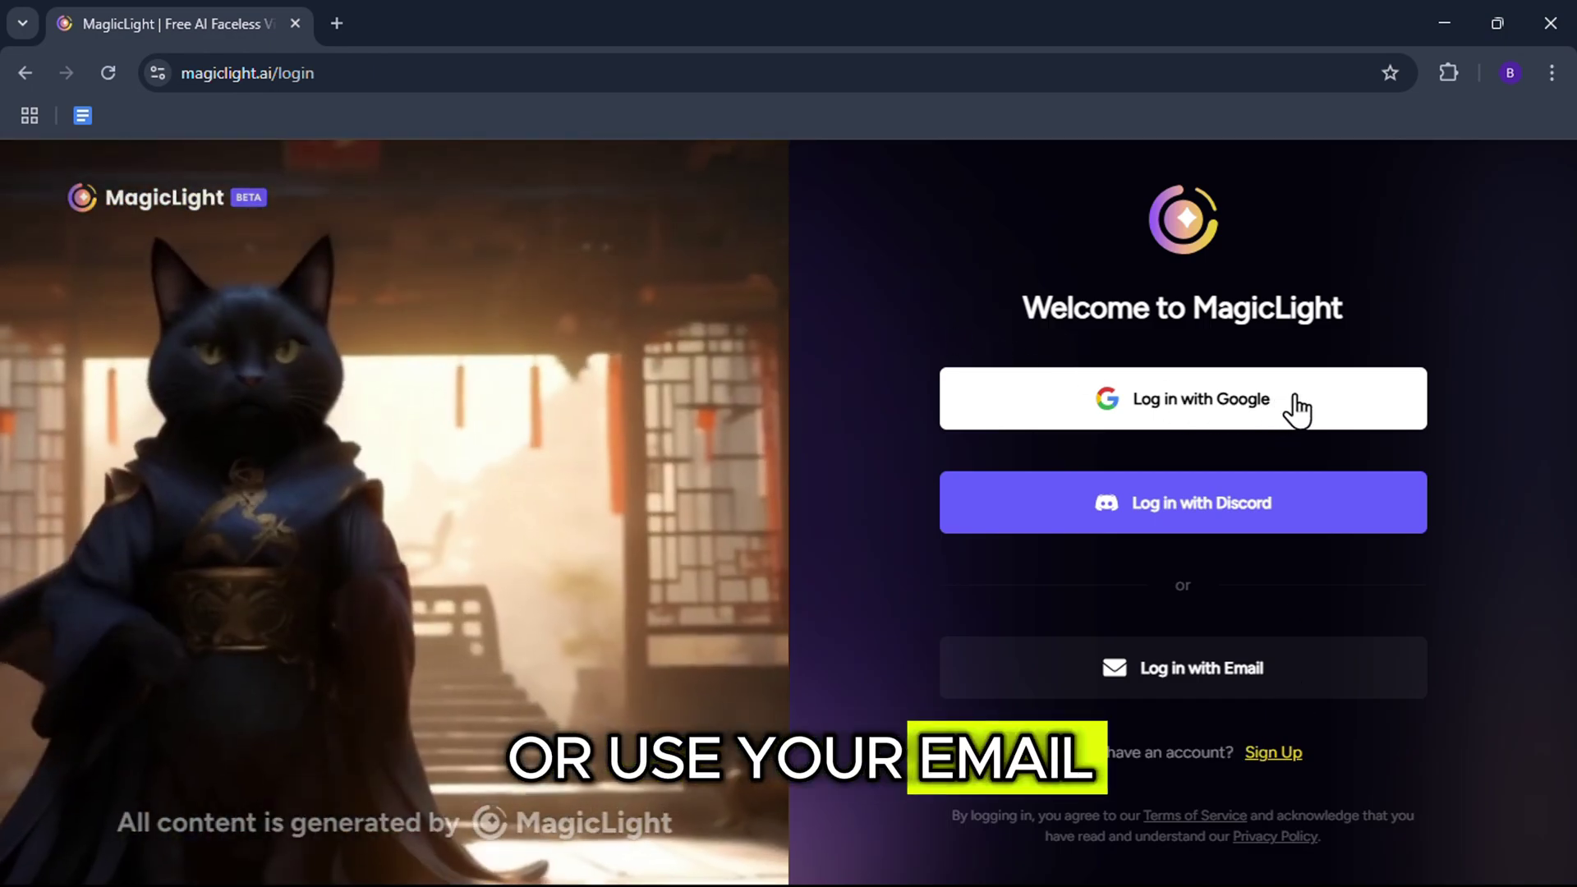
{"action": "left_click", "coordinate": [1295, 397]}
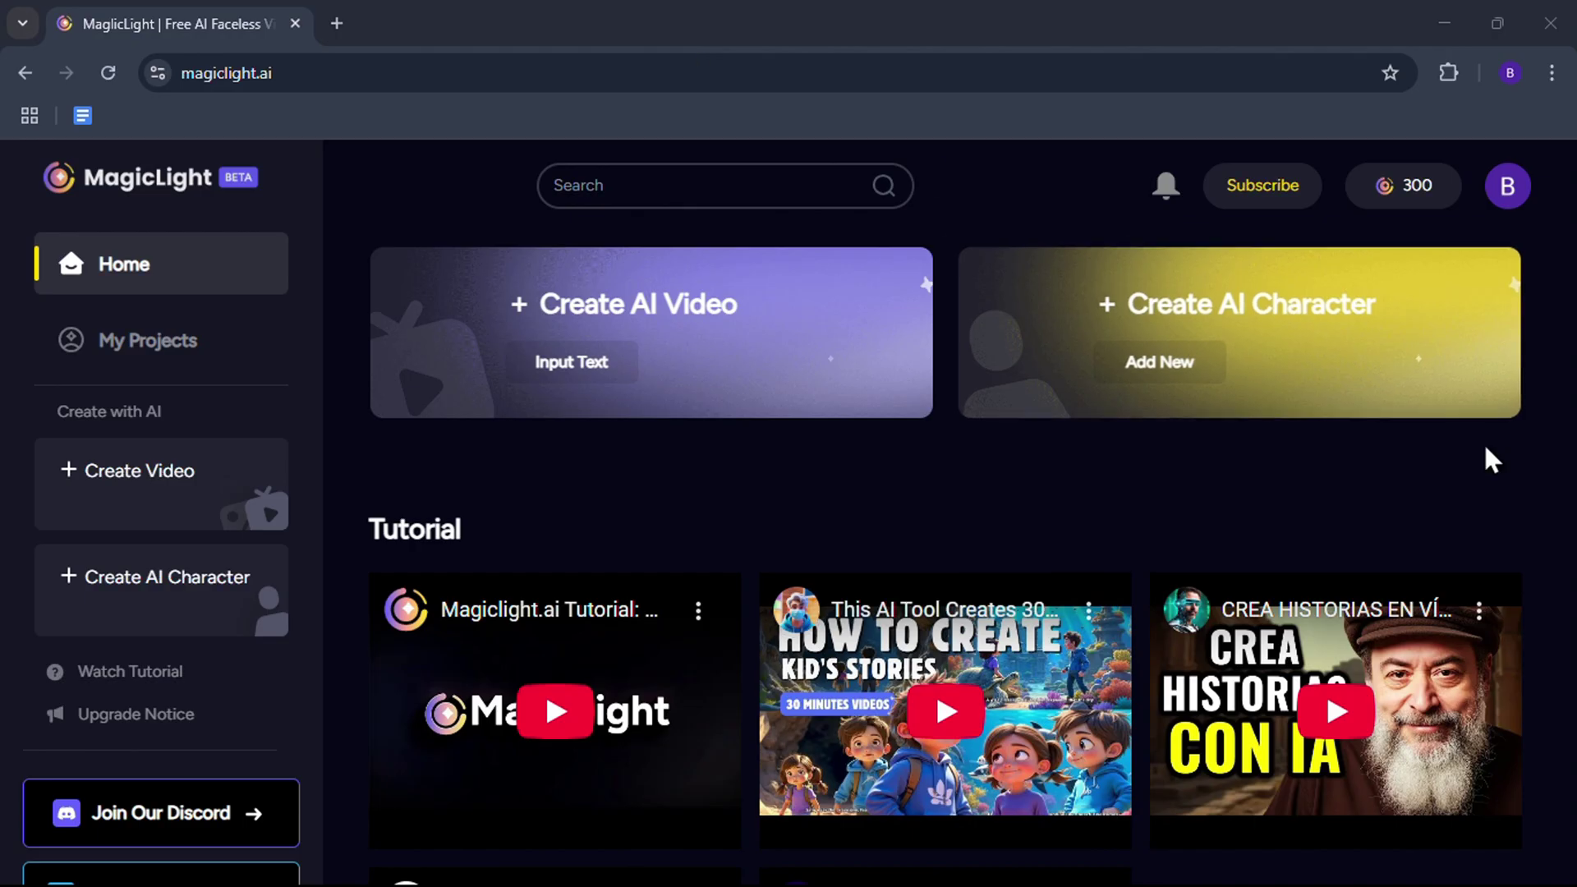
Browse the home page's tutorials and community section, and play the Underwater Adventures video
{"action": "scroll", "coordinate": [1483, 442], "scroll_direction": "down", "scroll_amount": 4}
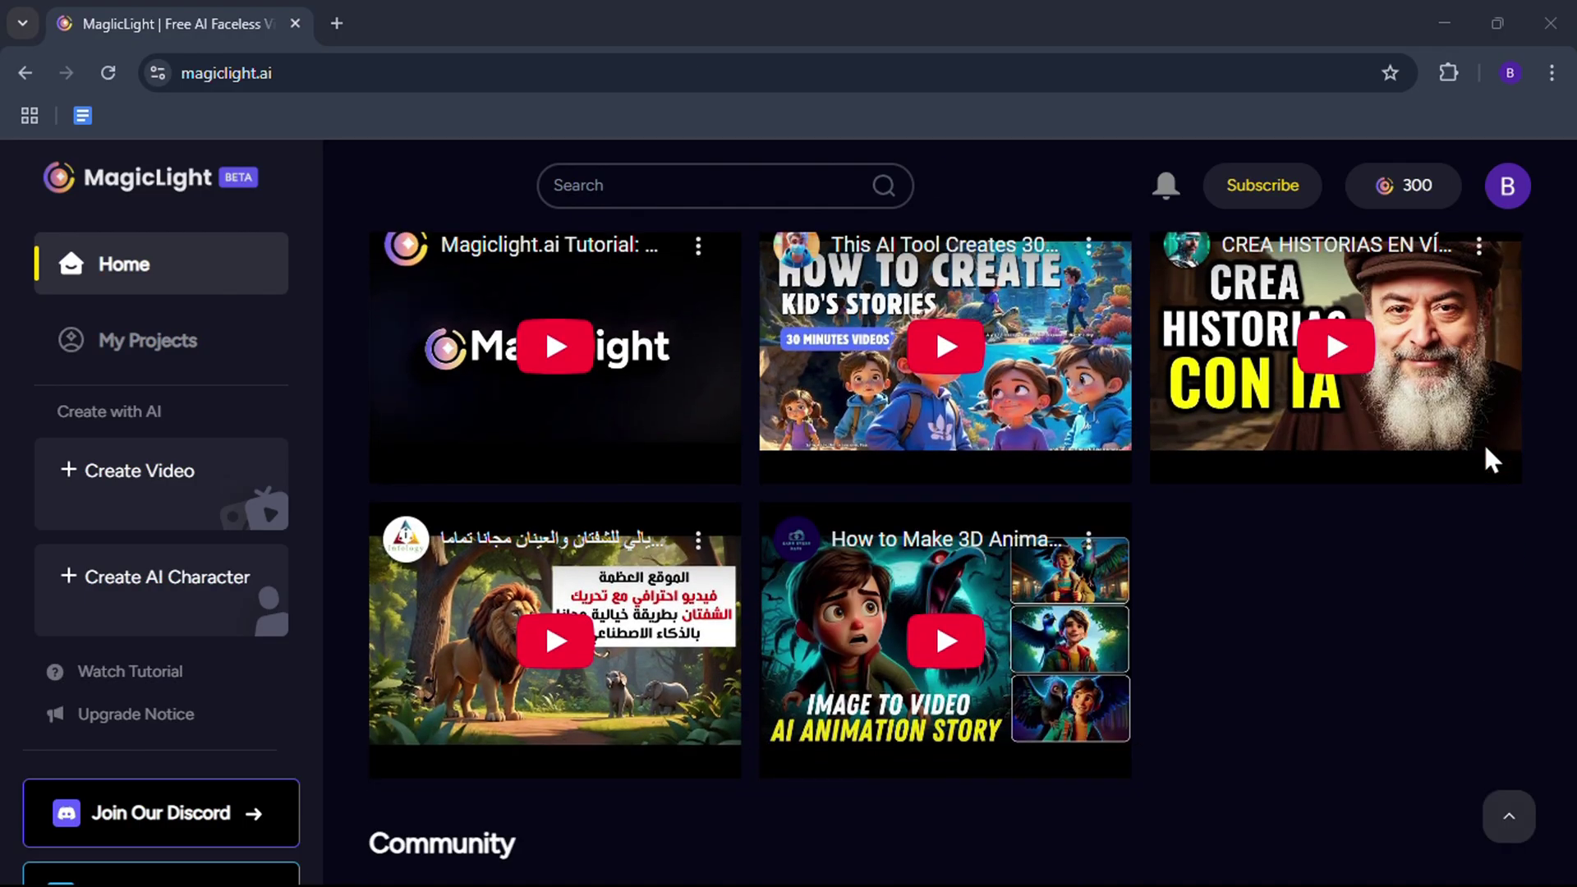
{"action": "scroll", "coordinate": [1483, 442], "scroll_direction": "up", "scroll_amount": 4}
{"action": "scroll", "coordinate": [1485, 448], "scroll_direction": "up", "scroll_amount": 1}
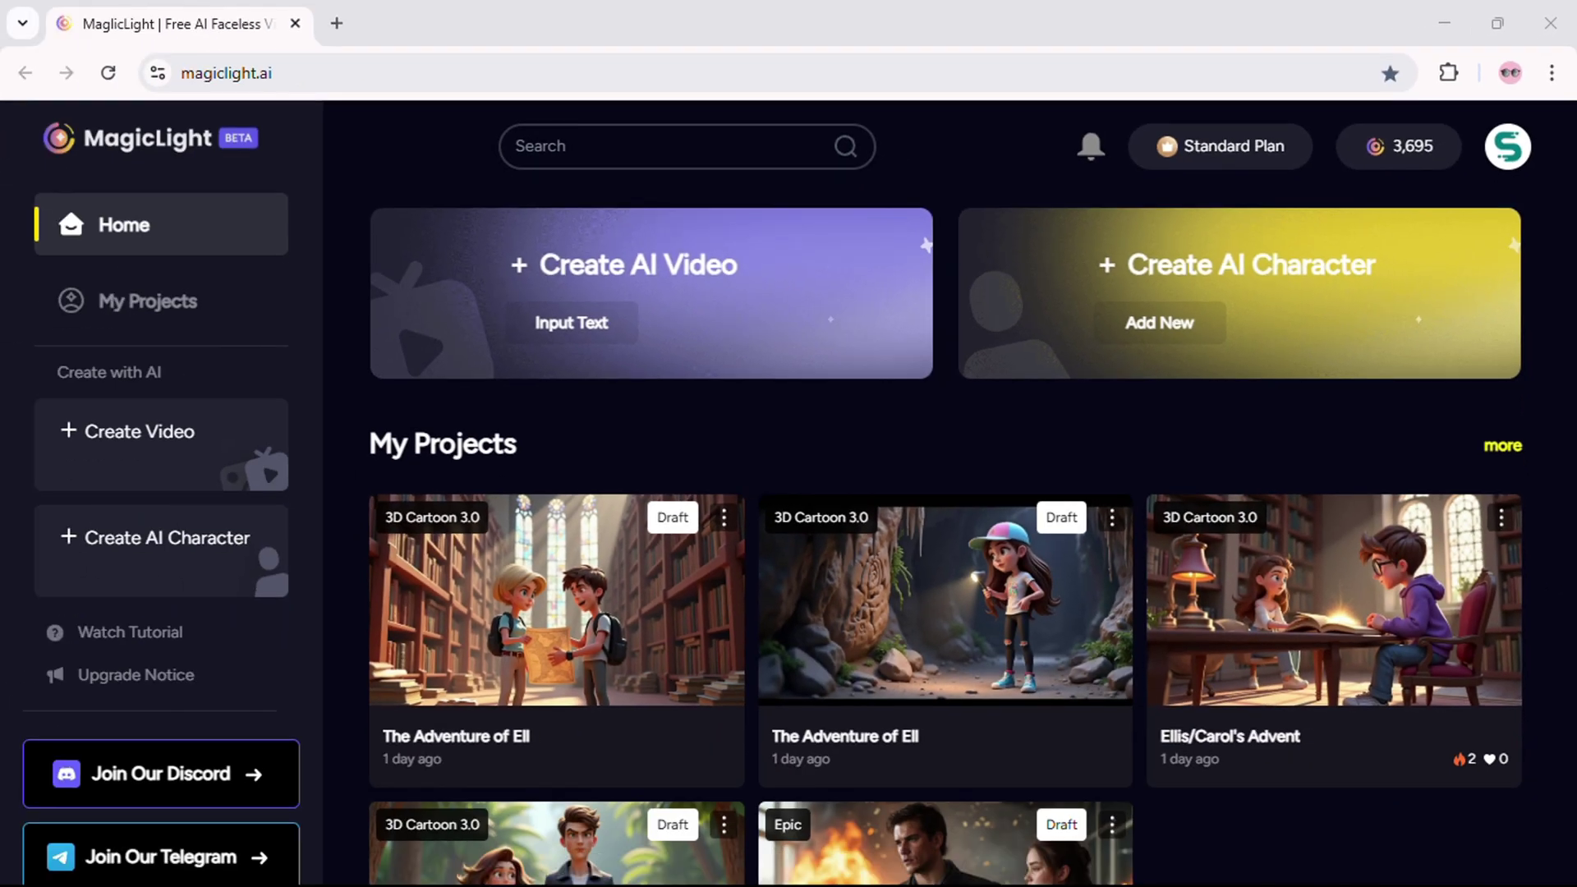
{"action": "scroll", "coordinate": [945, 540], "scroll_direction": "down", "scroll_amount": 10}
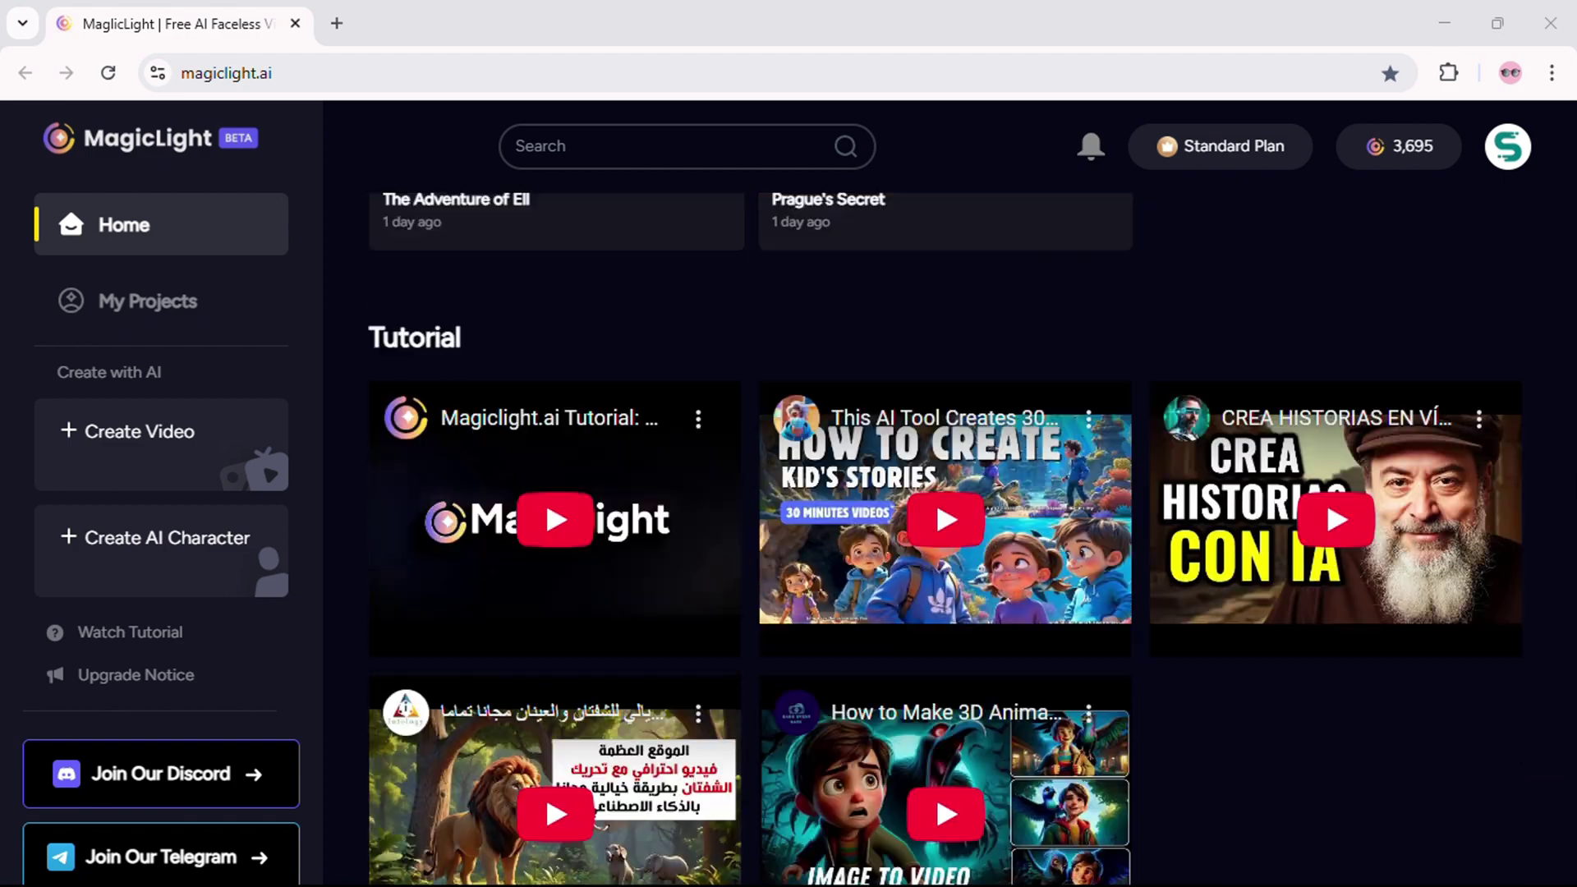
{"action": "scroll", "coordinate": [945, 540], "scroll_direction": "down", "scroll_amount": 8}
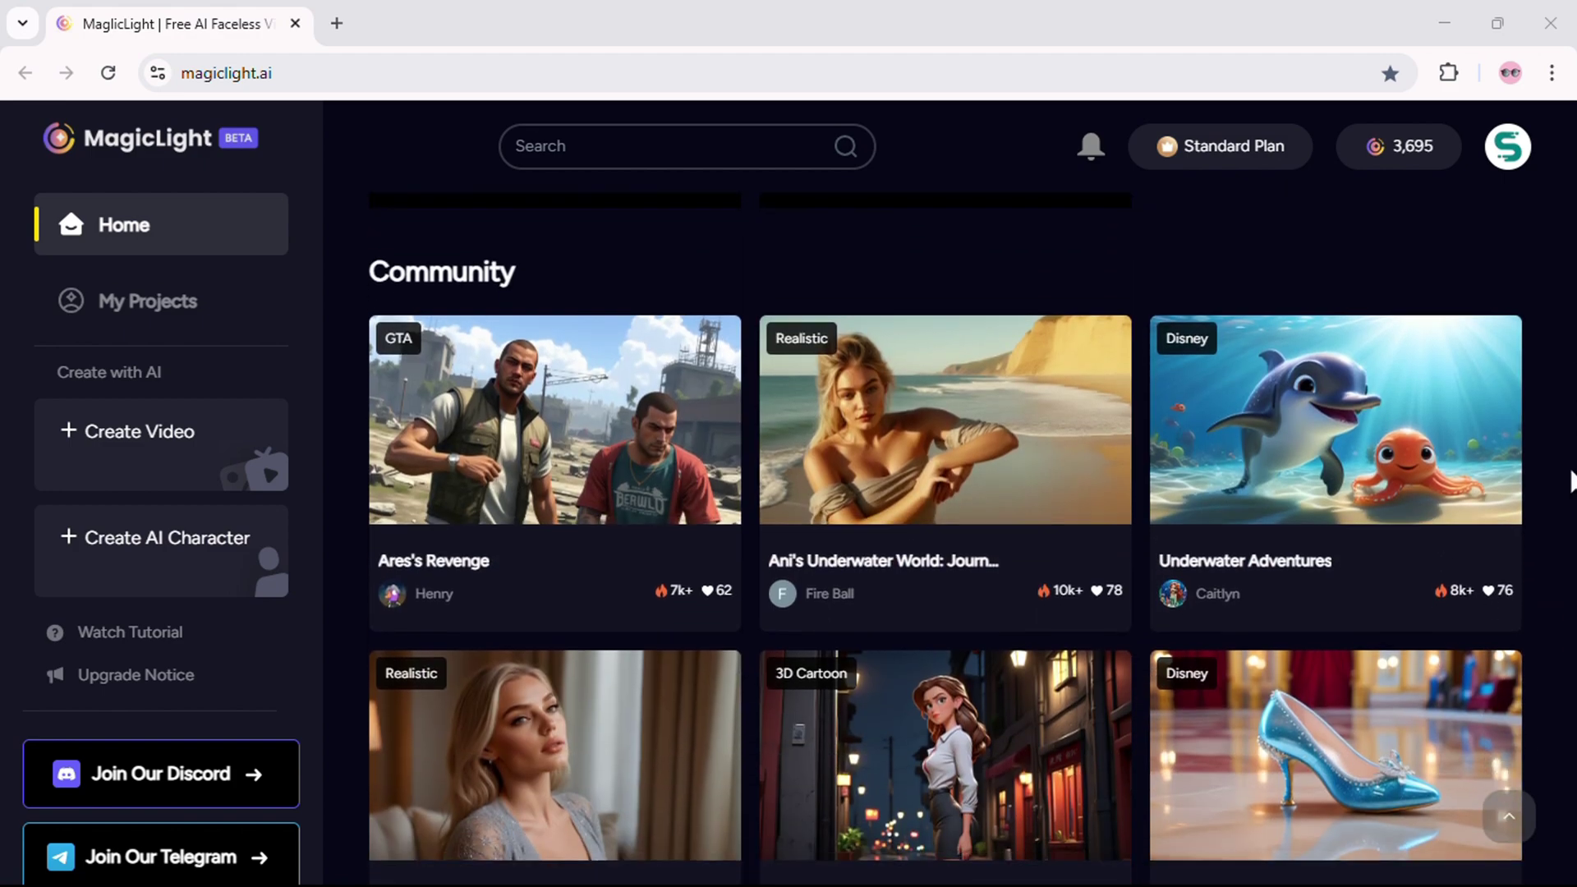
{"action": "left_click", "coordinate": [1355, 454]}
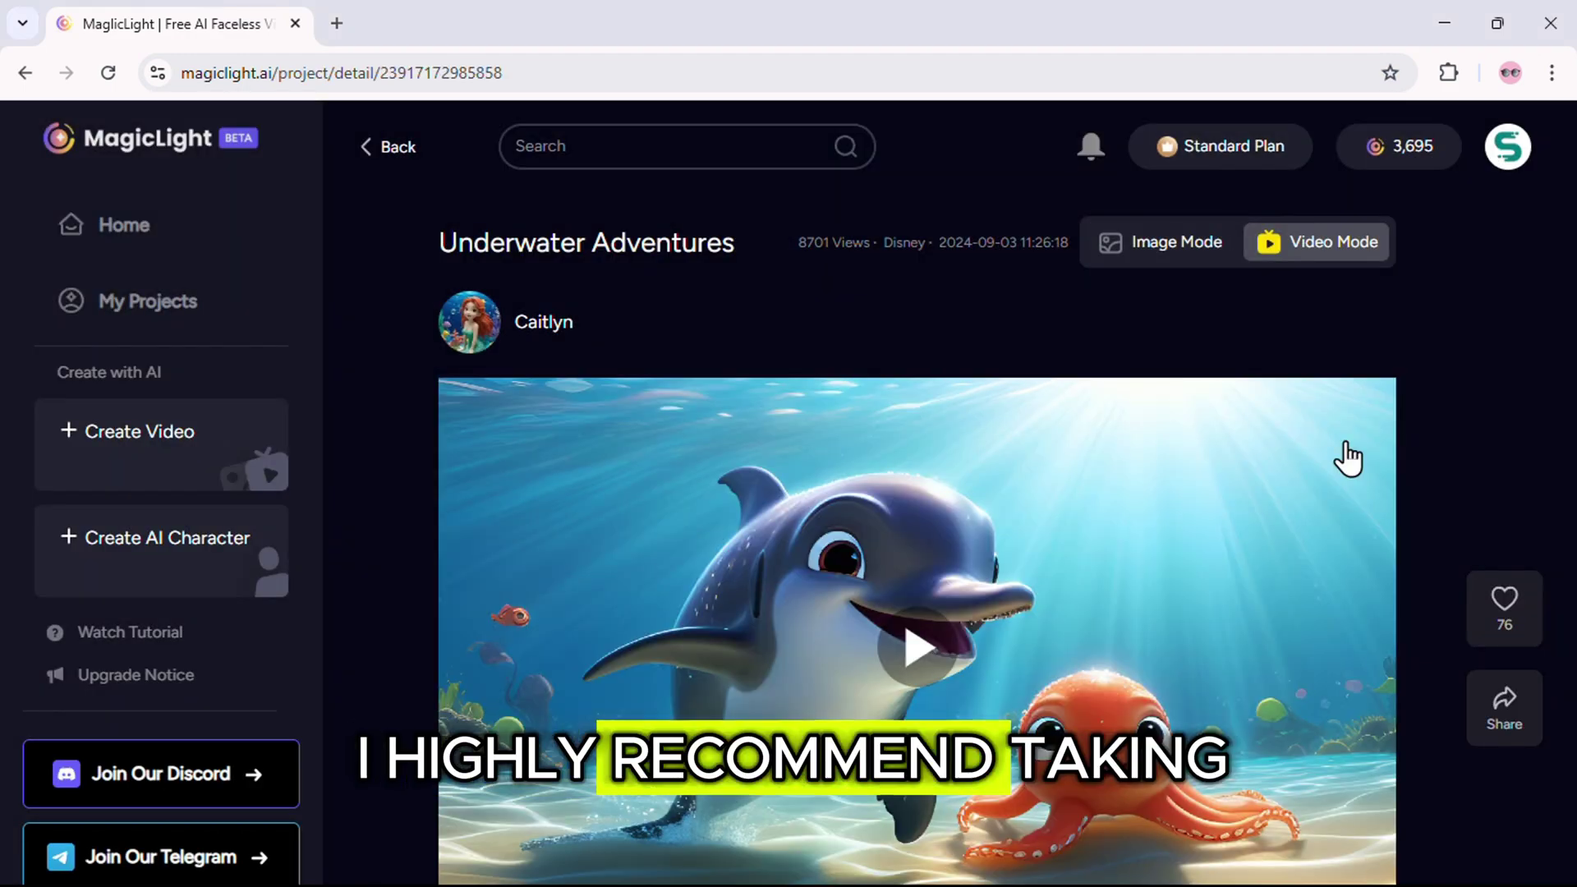
{"action": "left_click", "coordinate": [918, 649]}
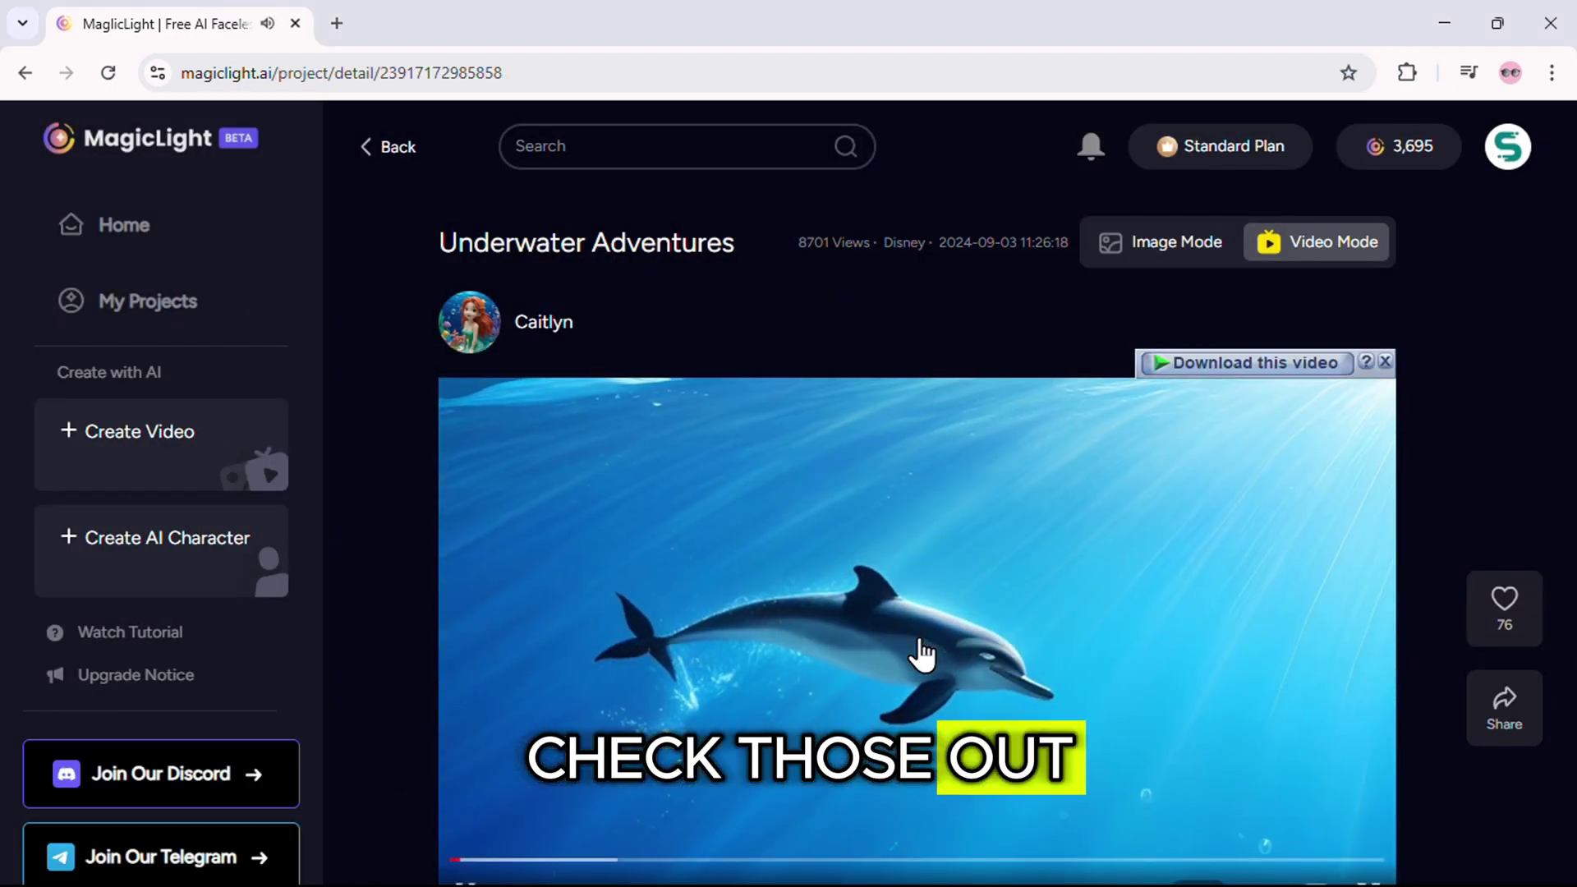
{"action": "scroll", "coordinate": [921, 653], "scroll_direction": "down", "scroll_amount": 2}
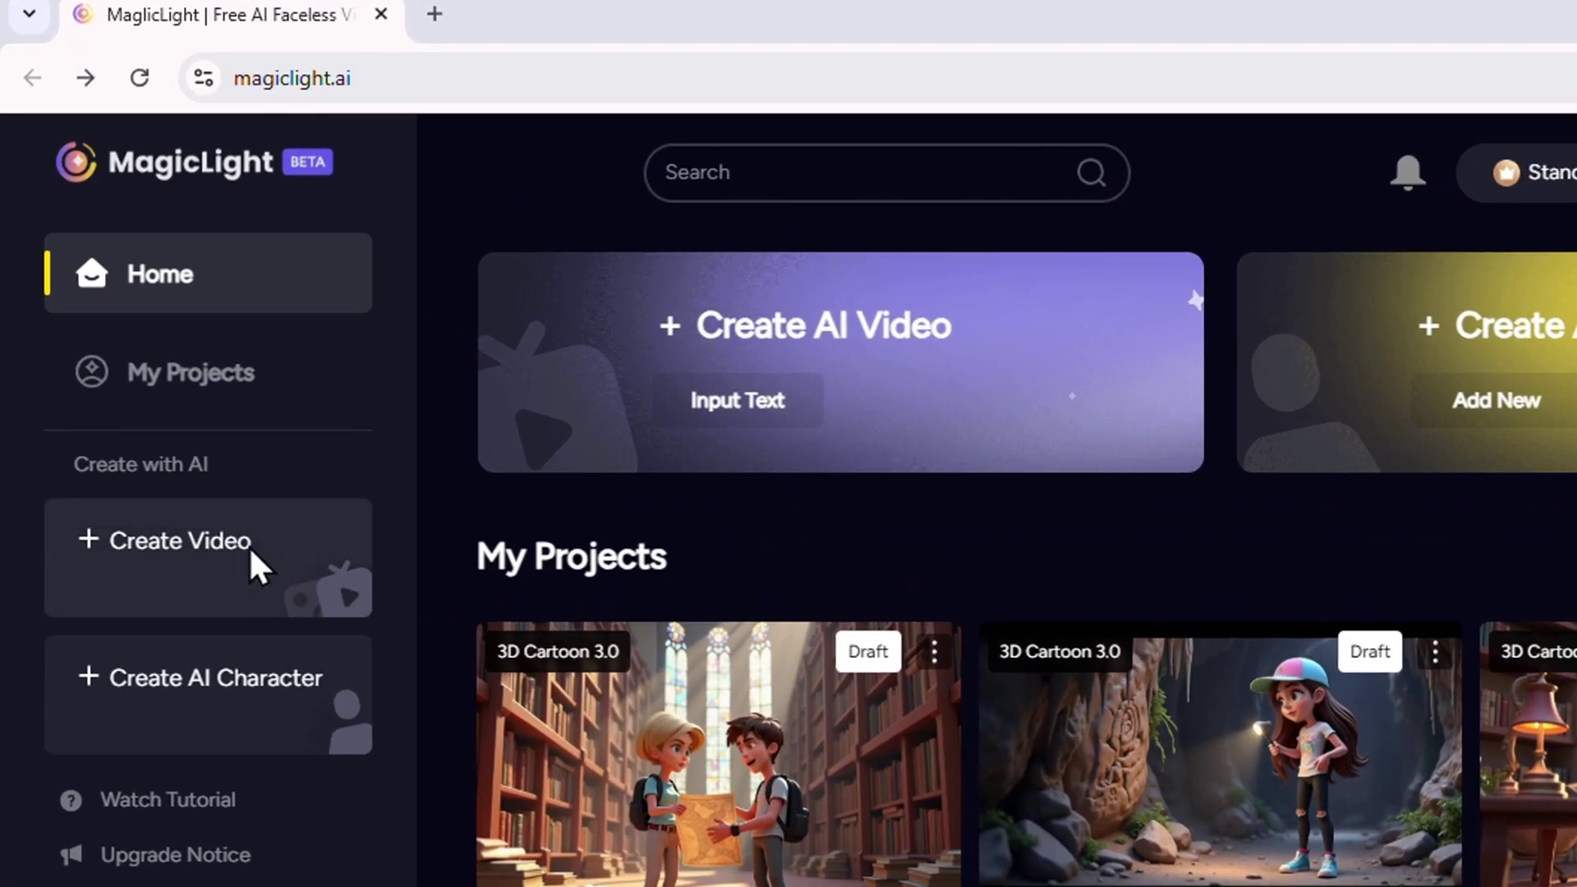
Look through the saved projects under My Projects and return to the home page
{"action": "left_click", "coordinate": [228, 373]}
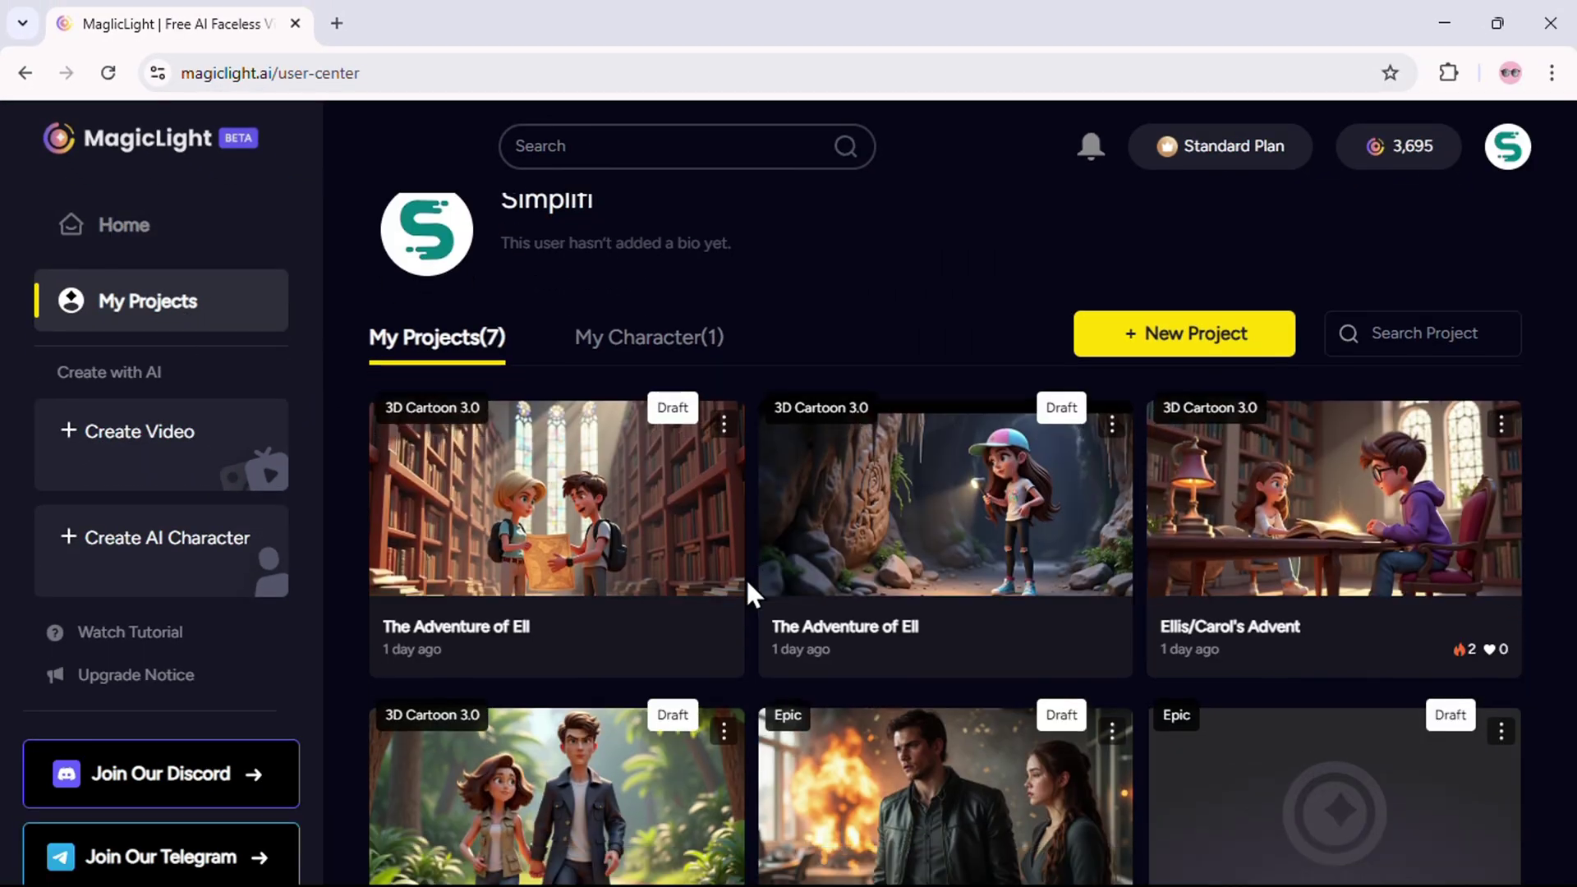
{"action": "scroll", "coordinate": [746, 576], "scroll_direction": "down", "scroll_amount": 5}
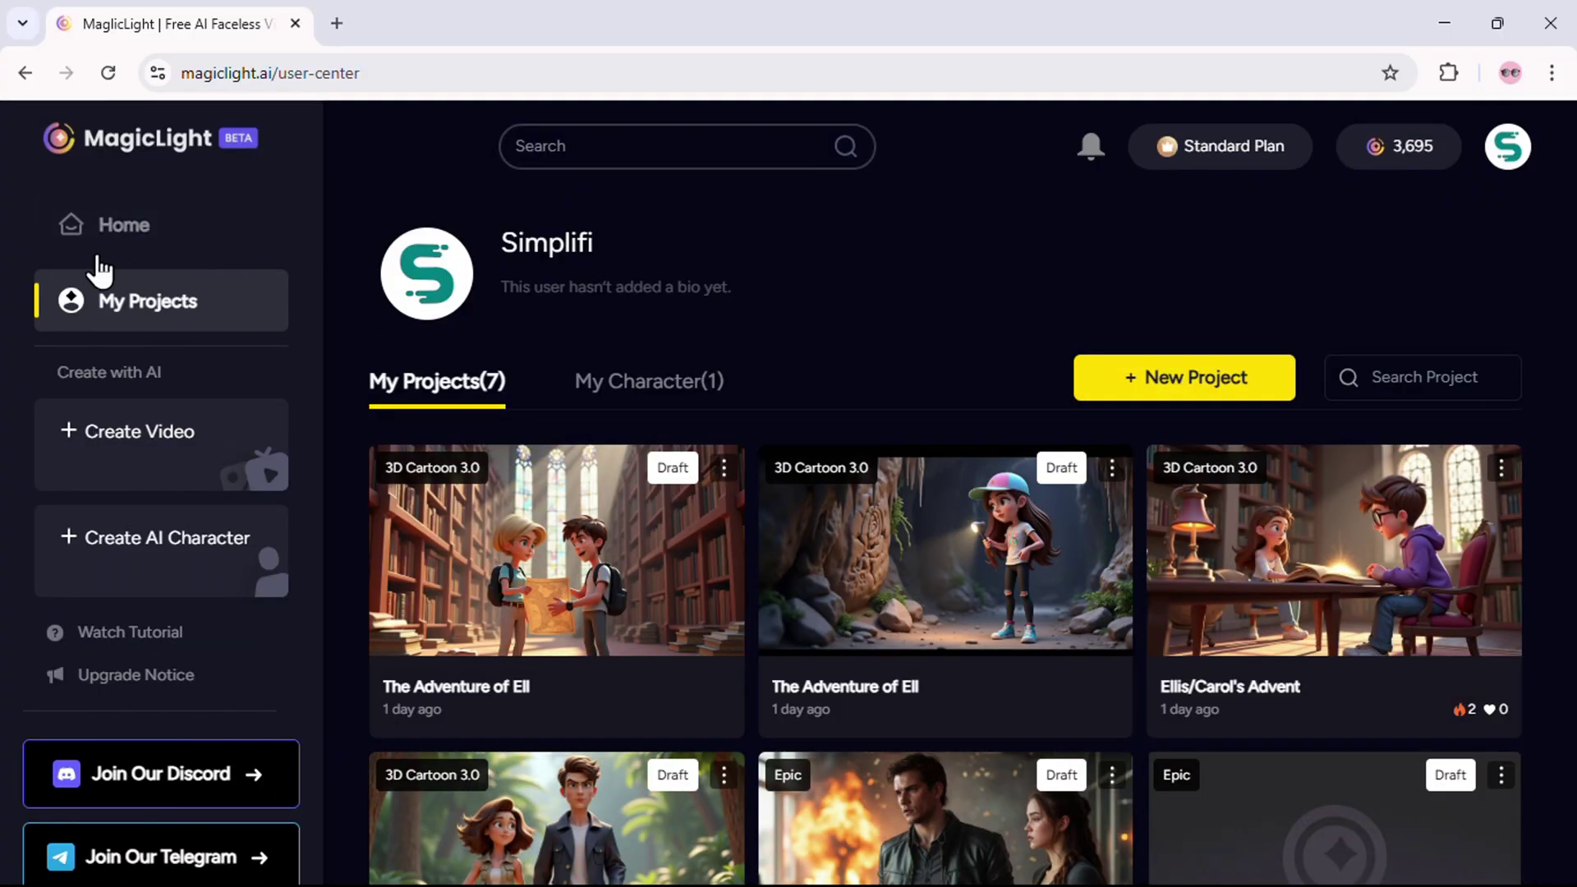
{"action": "left_click", "coordinate": [96, 235]}
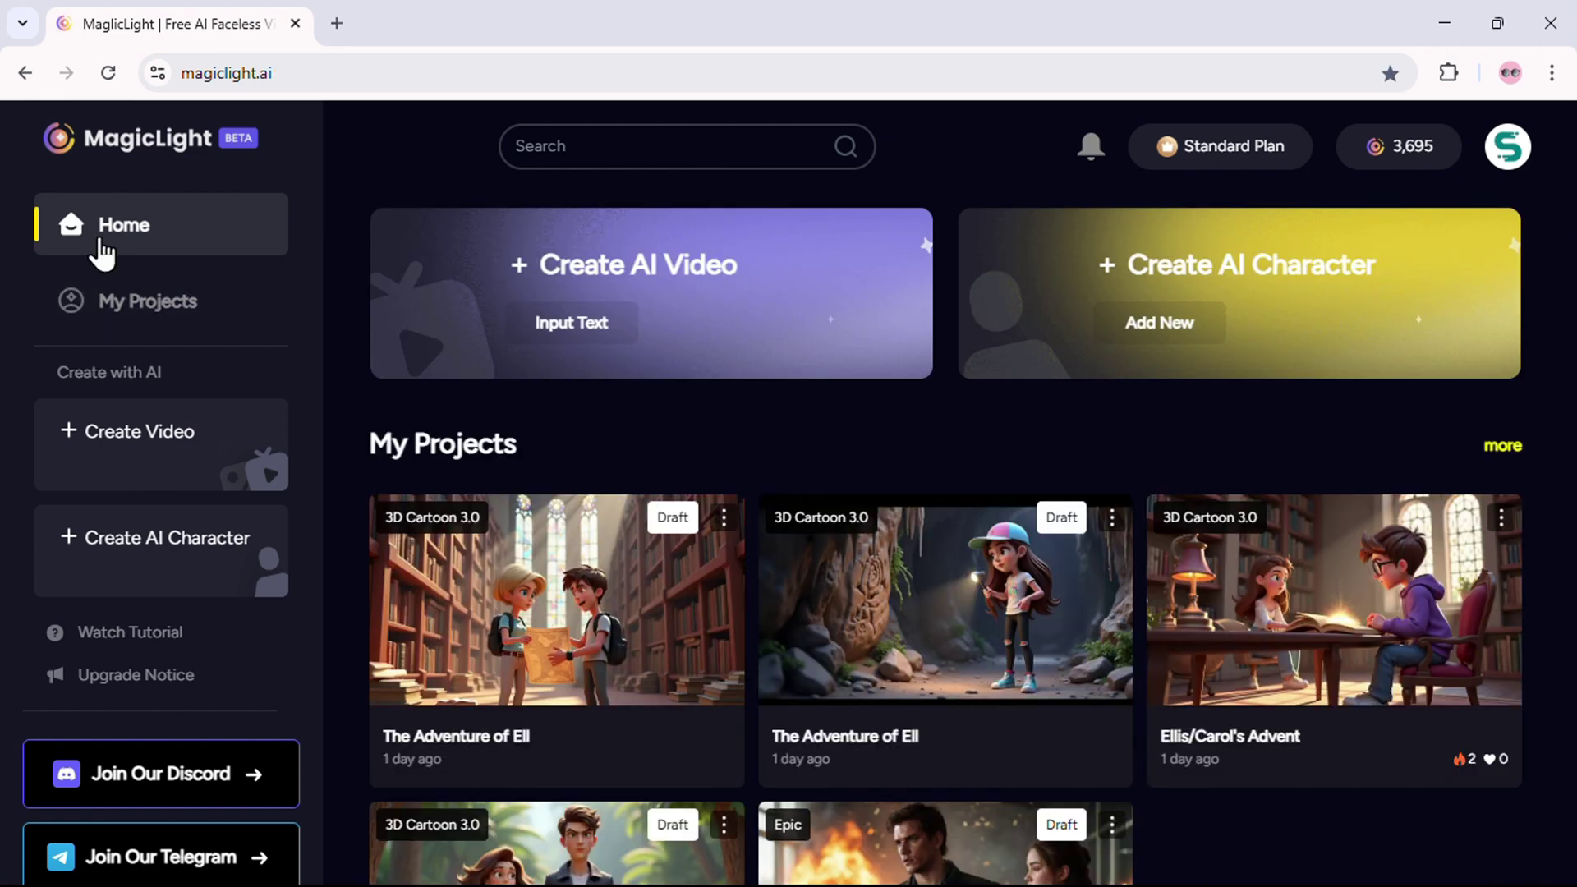
Create a new AI video in Smart Script mode, filling the script with the sample idea "As the hours ticked by, Marcus could feel…"
{"action": "left_click", "coordinate": [759, 273]}
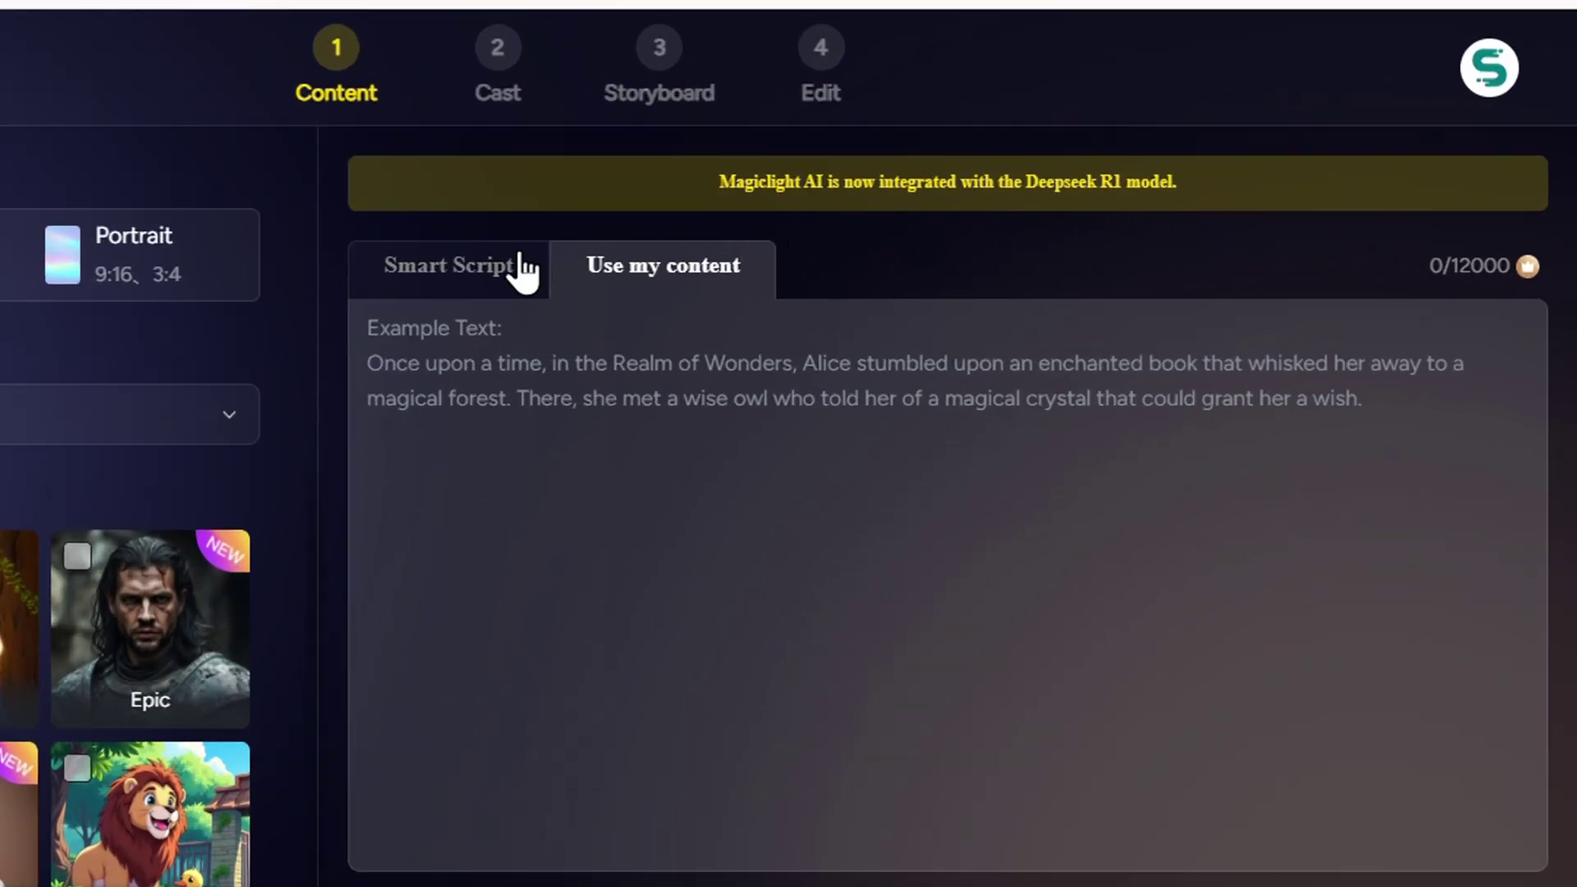
{"action": "left_click", "coordinate": [466, 284]}
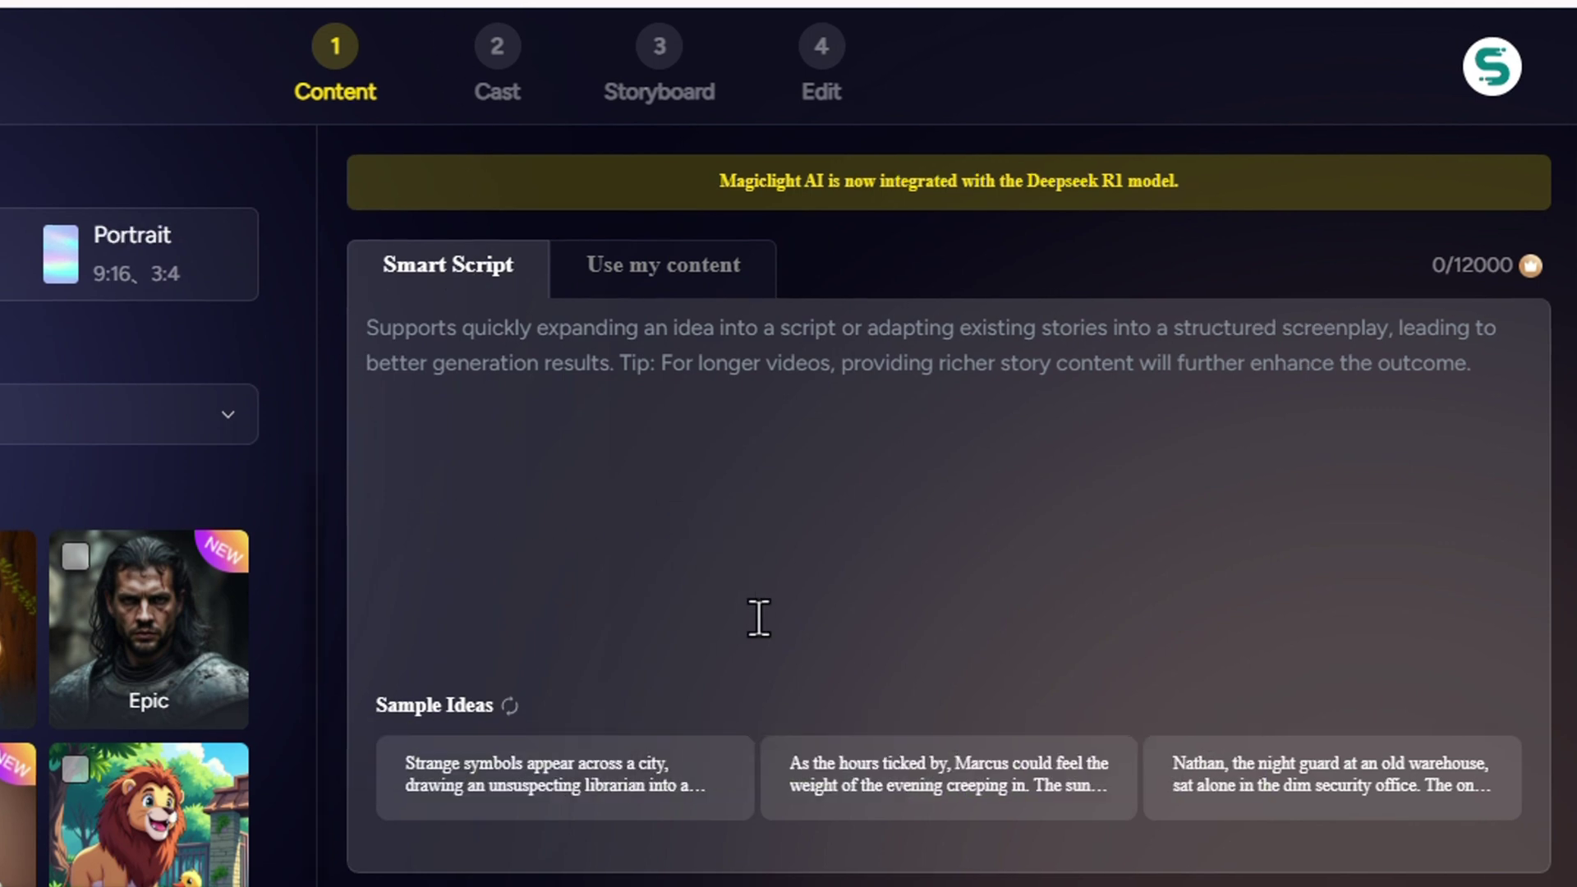
{"action": "left_click", "coordinate": [920, 793]}
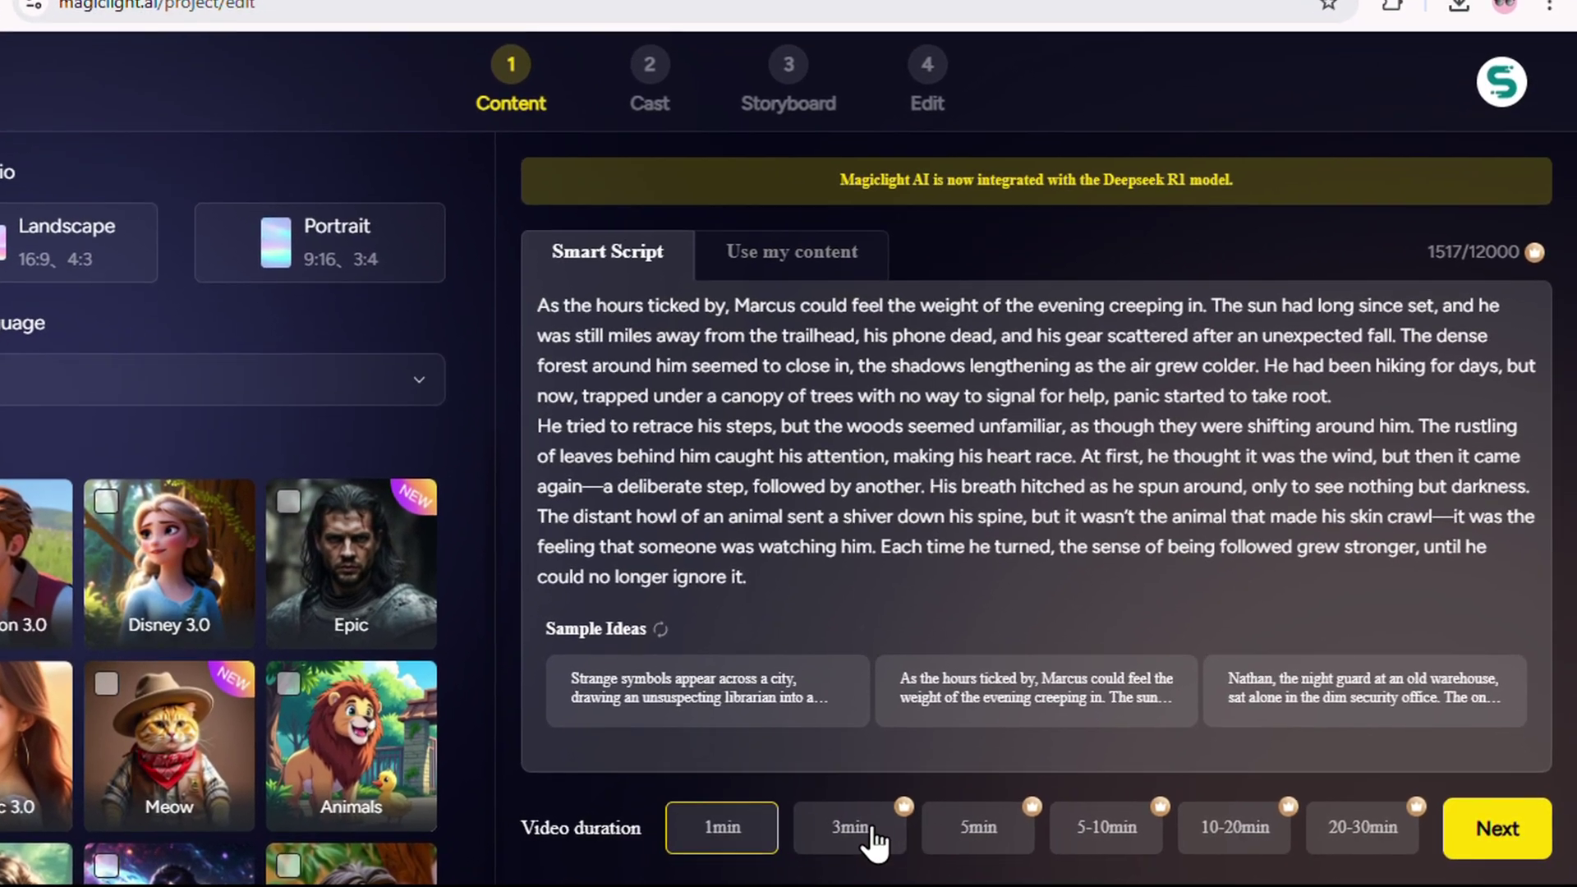
Set the video duration to 1min, generate the scene-by-scene script and read through its scenes
{"action": "left_click", "coordinate": [891, 833]}
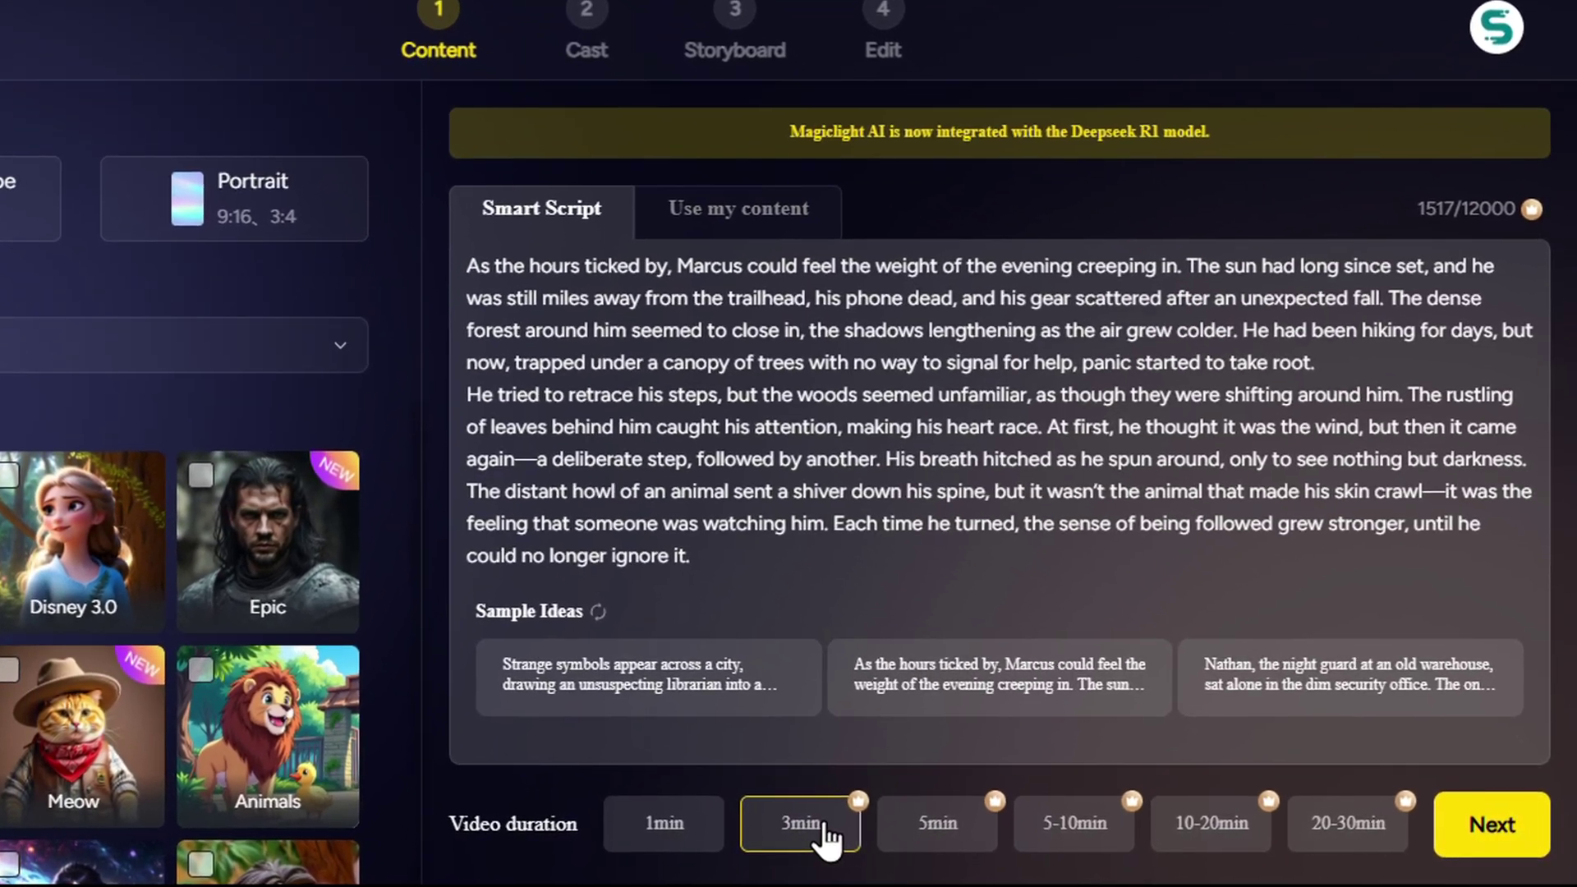
{"action": "left_click", "coordinate": [662, 839]}
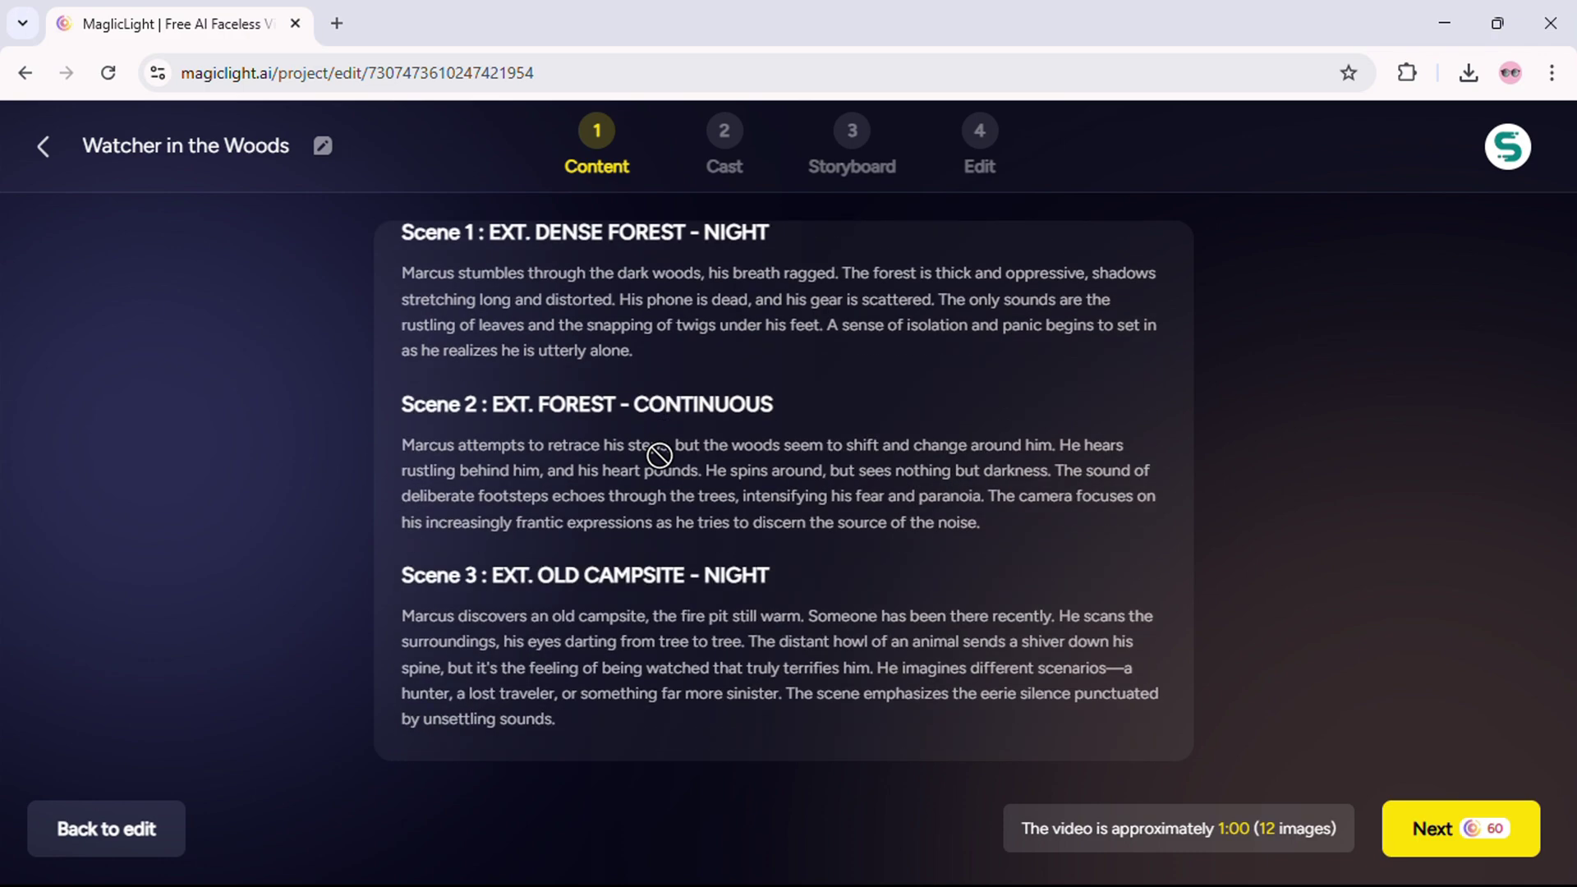
{"action": "scroll", "coordinate": [659, 454], "scroll_direction": "down", "scroll_amount": 3}
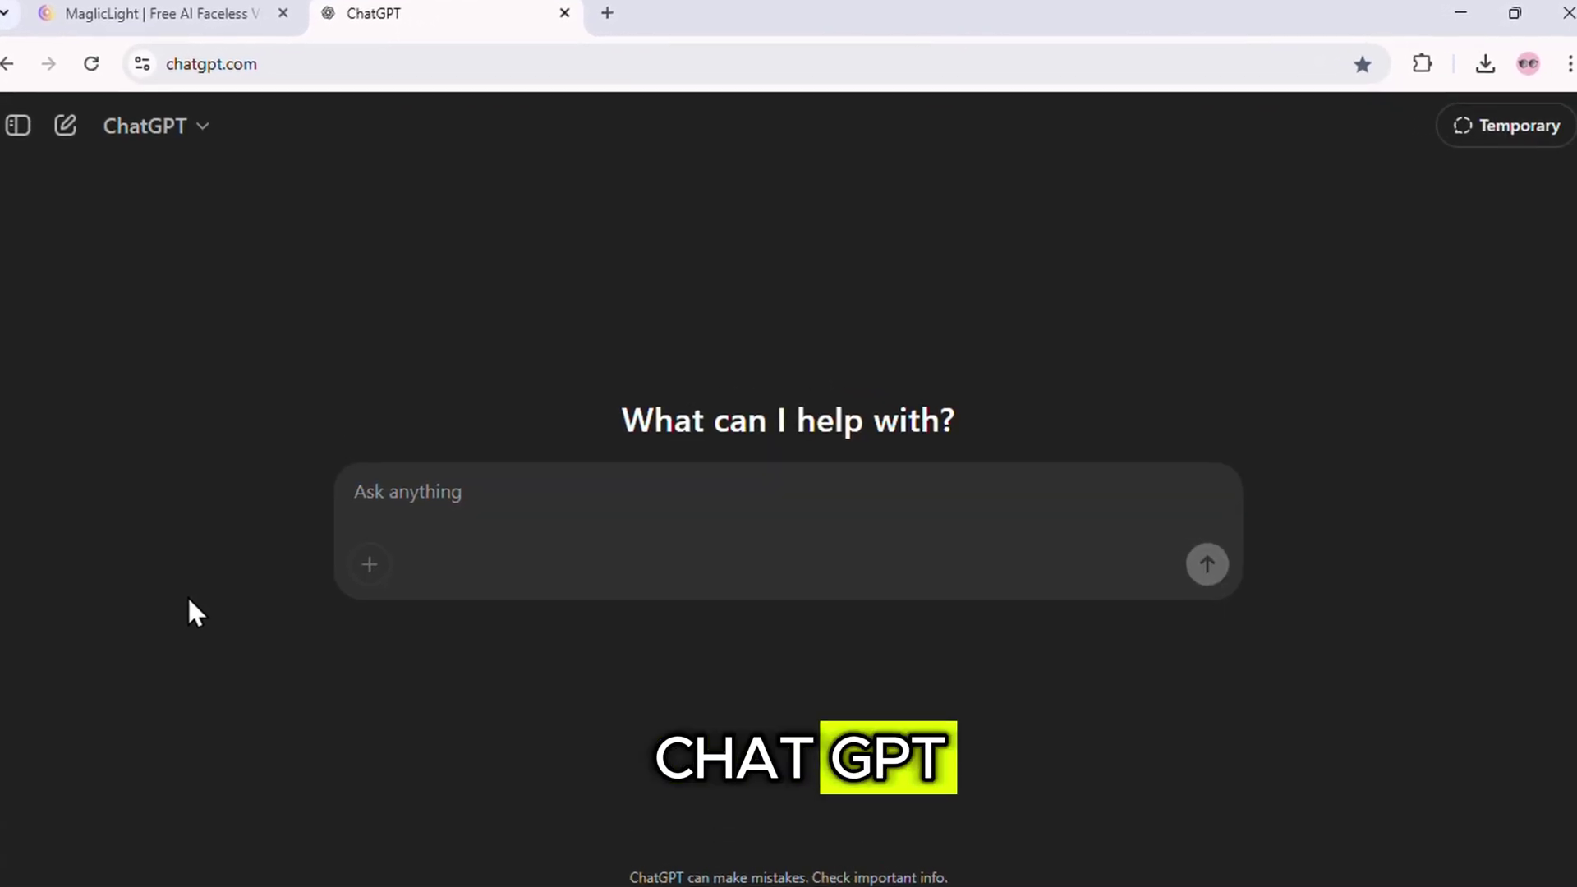
Switch to ChatGPT and submit the prepared prompt "Generate 3 Exciting Adventure Story Ideas for Kids" featuring Ellis and Coral
{"action": "left_click", "coordinate": [378, 519]}
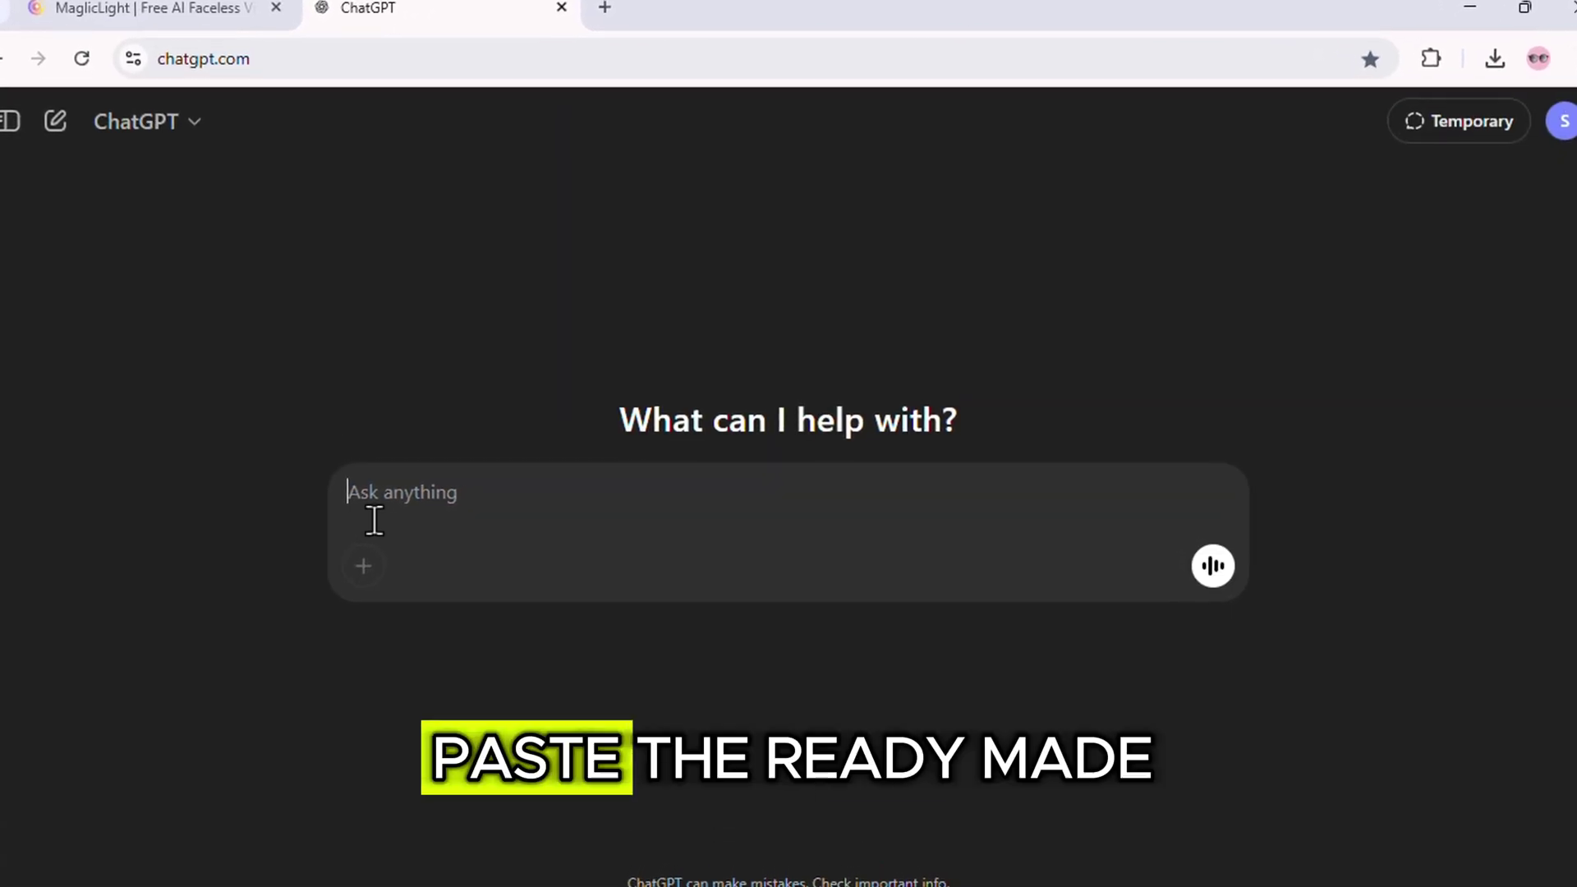
{"action": "key", "text": "ctrl+v"}
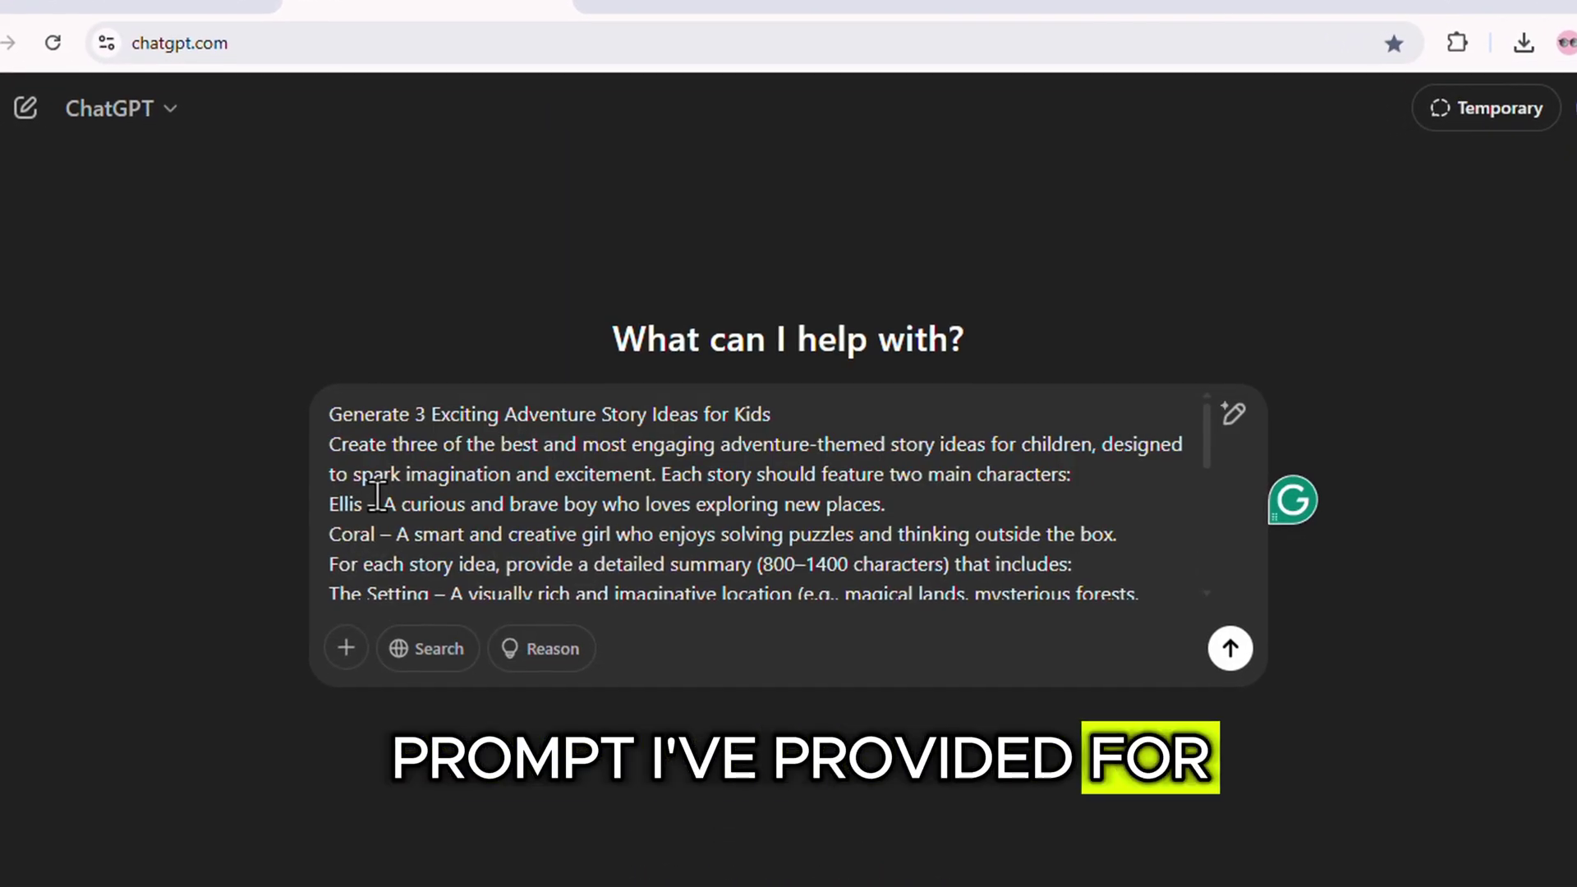
{"action": "scroll", "coordinate": [380, 495], "scroll_direction": "down", "scroll_amount": 3}
{"action": "key", "text": "Return"}
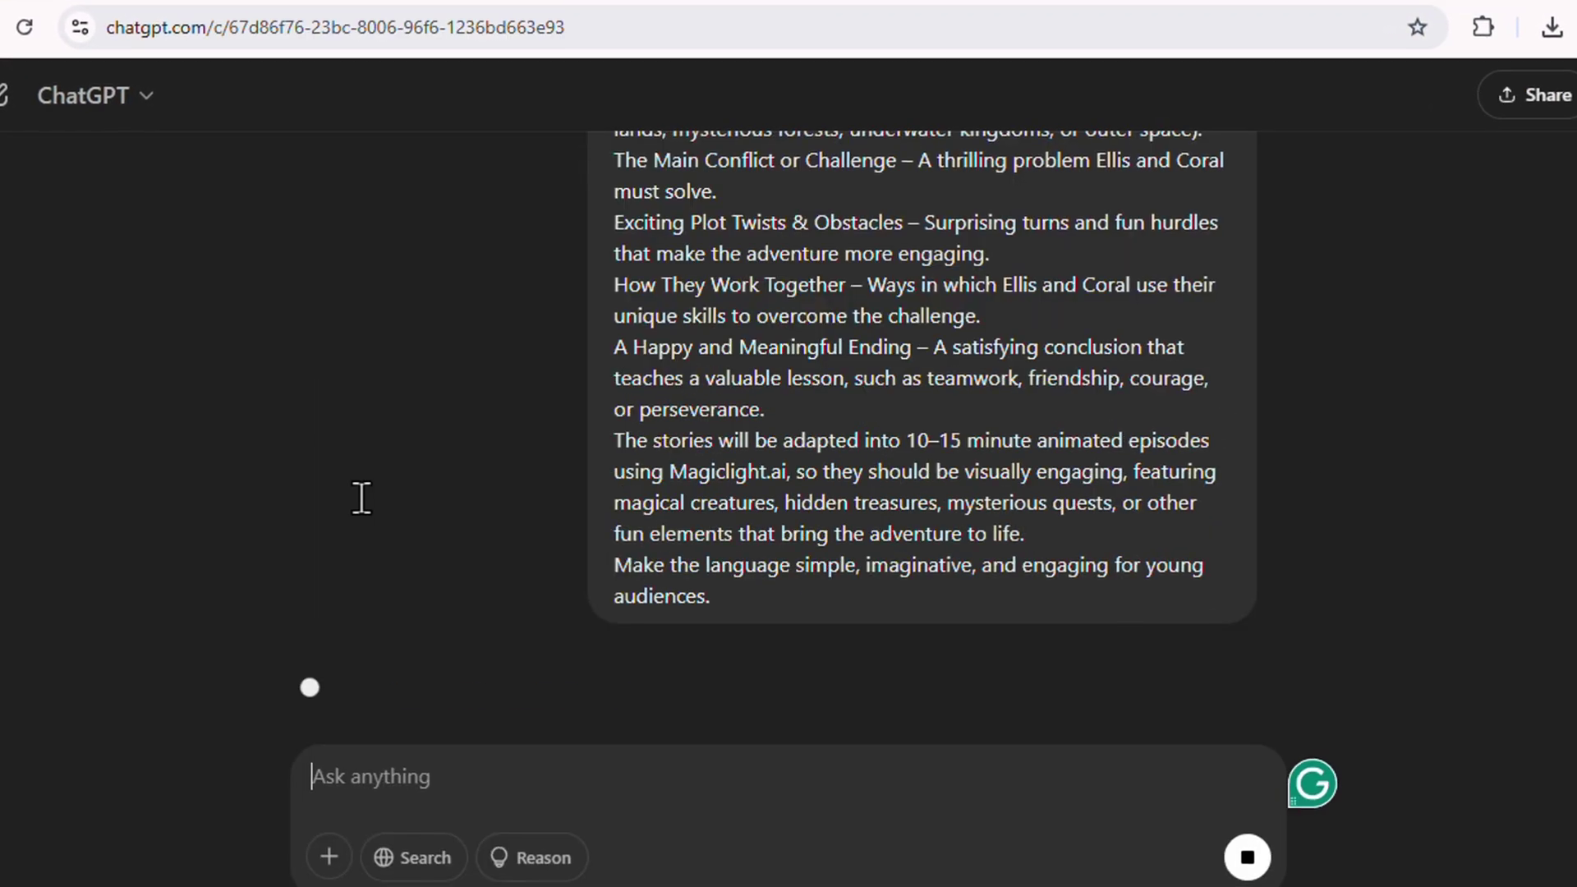
Copy the idea "The Sky Island Rescue" from the ChatGPT answer and paste it into the Smart Script field in MagicLight
{"action": "scroll", "coordinate": [476, 460], "scroll_direction": "down", "scroll_amount": 2}
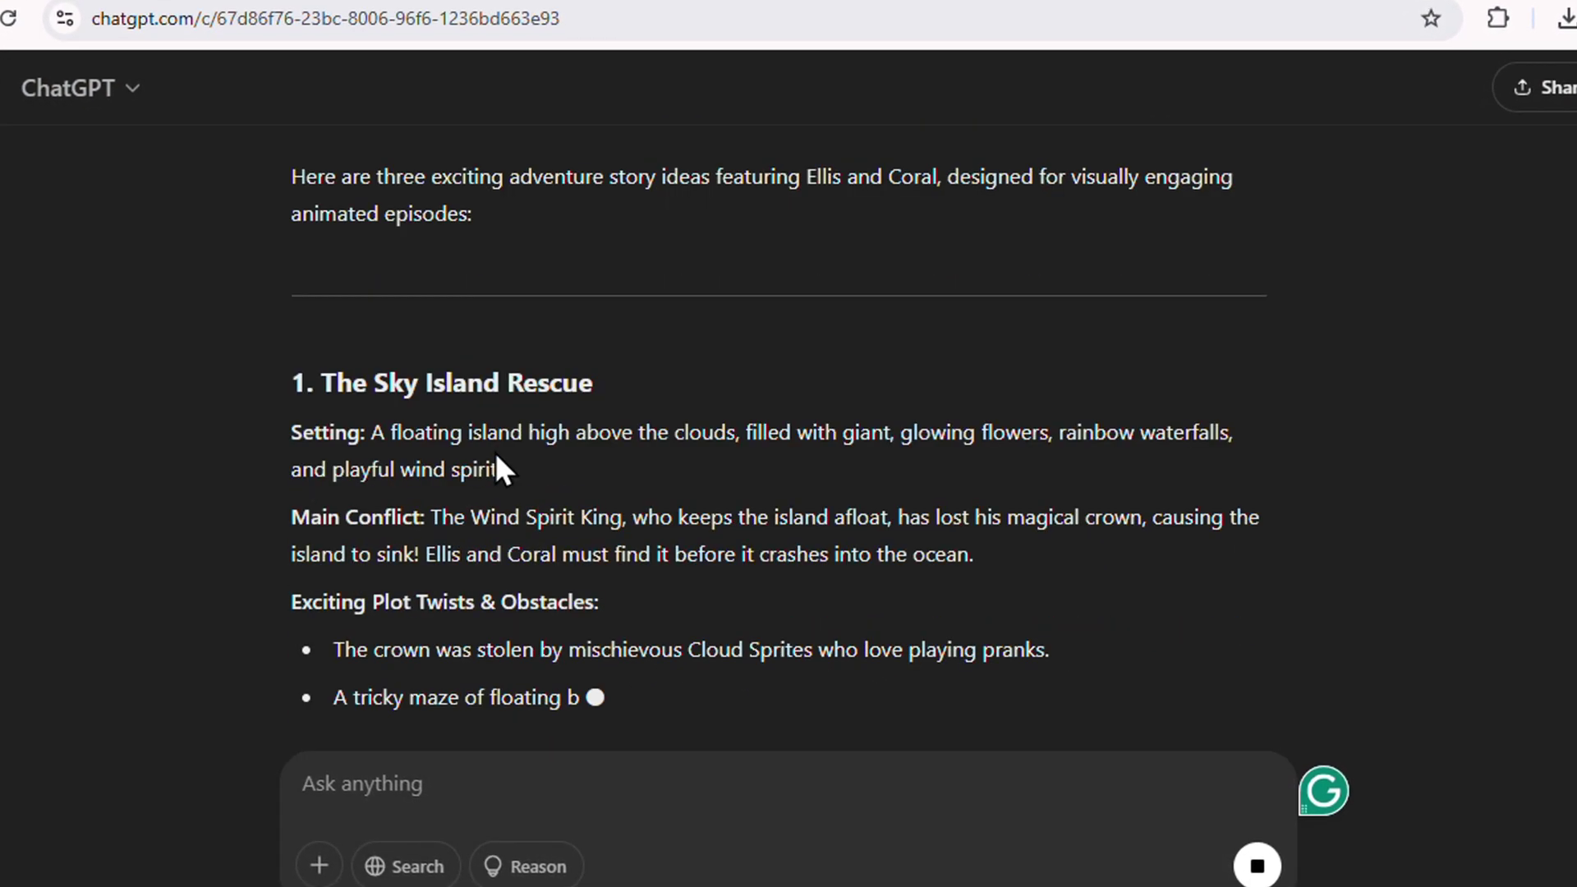
{"action": "scroll", "coordinate": [494, 457], "scroll_direction": "down", "scroll_amount": 5}
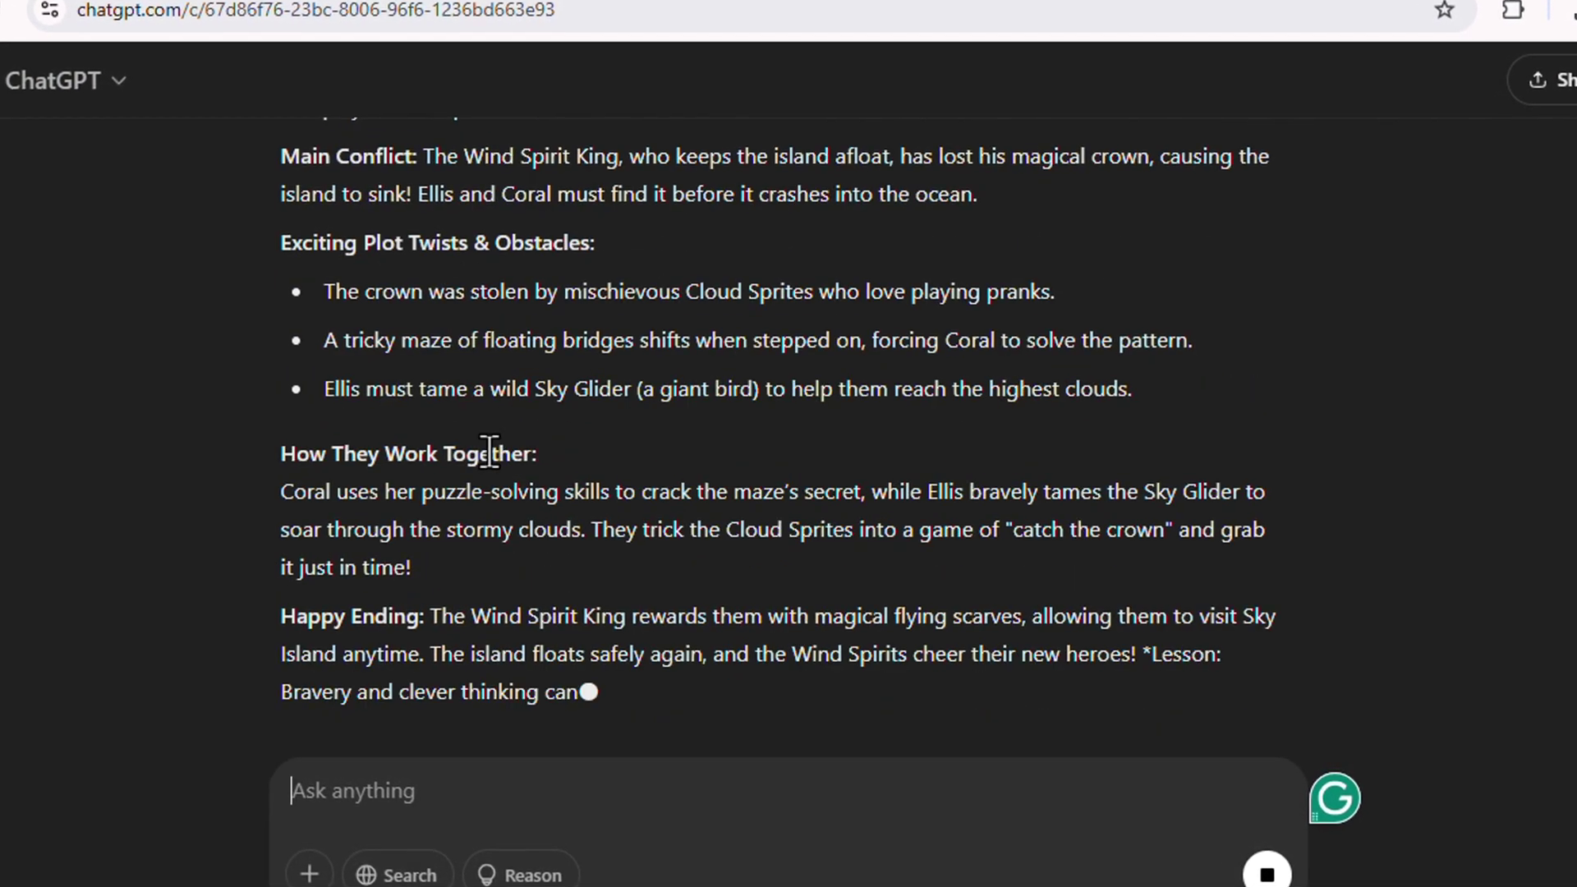
{"action": "left_click_drag", "start_coordinate": [319, 333], "coordinate": [932, 484]}
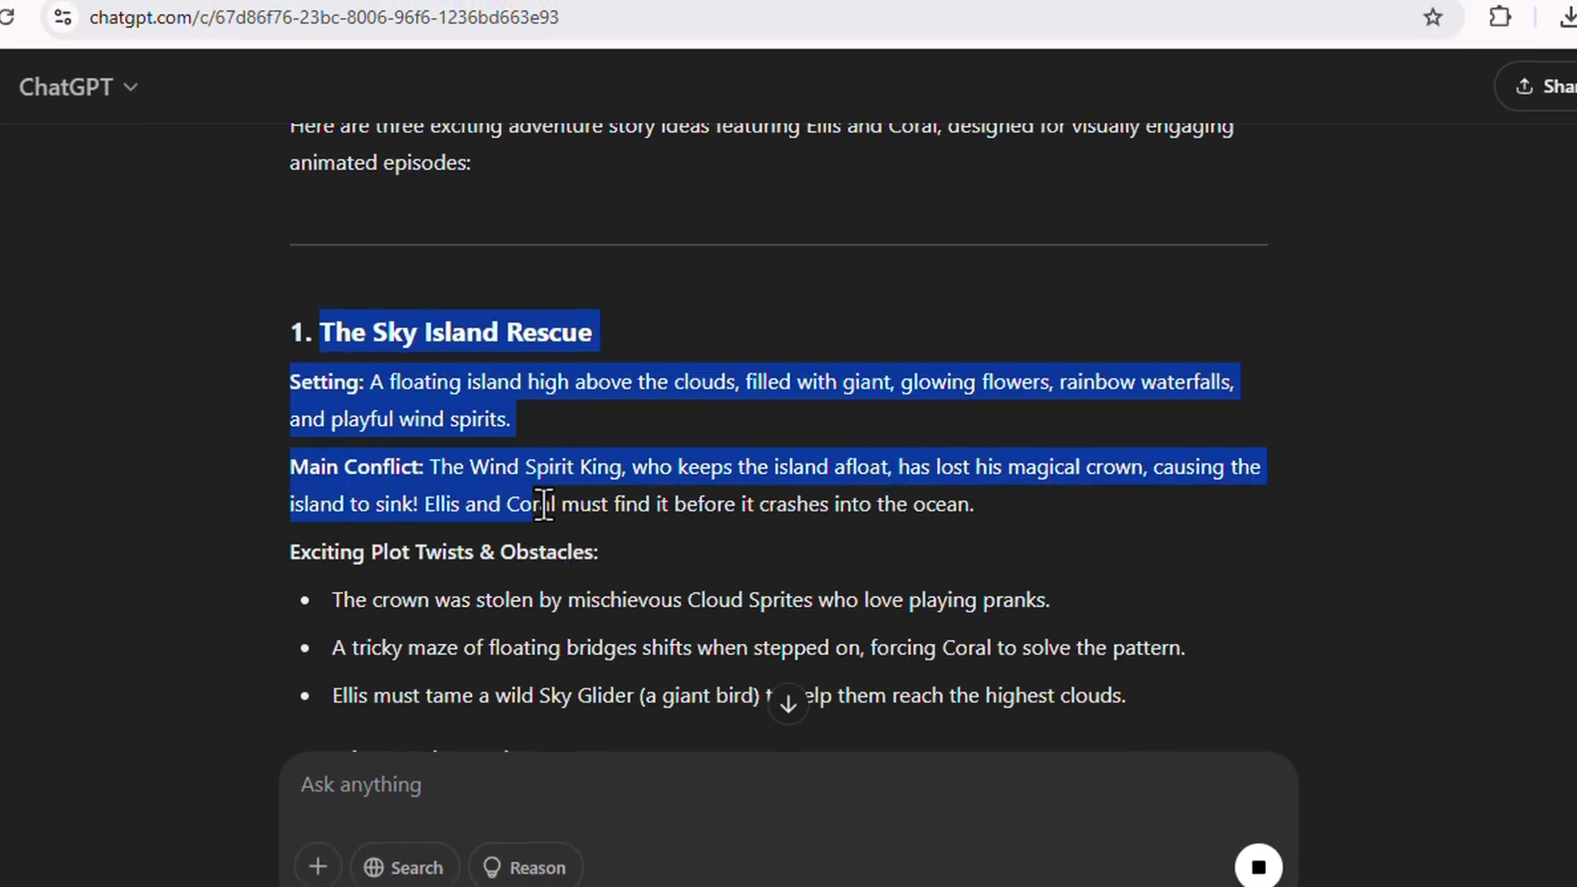
{"action": "right_click", "coordinate": [686, 371]}
{"action": "left_click", "coordinate": [790, 404]}
{"action": "left_click", "coordinate": [207, 37]}
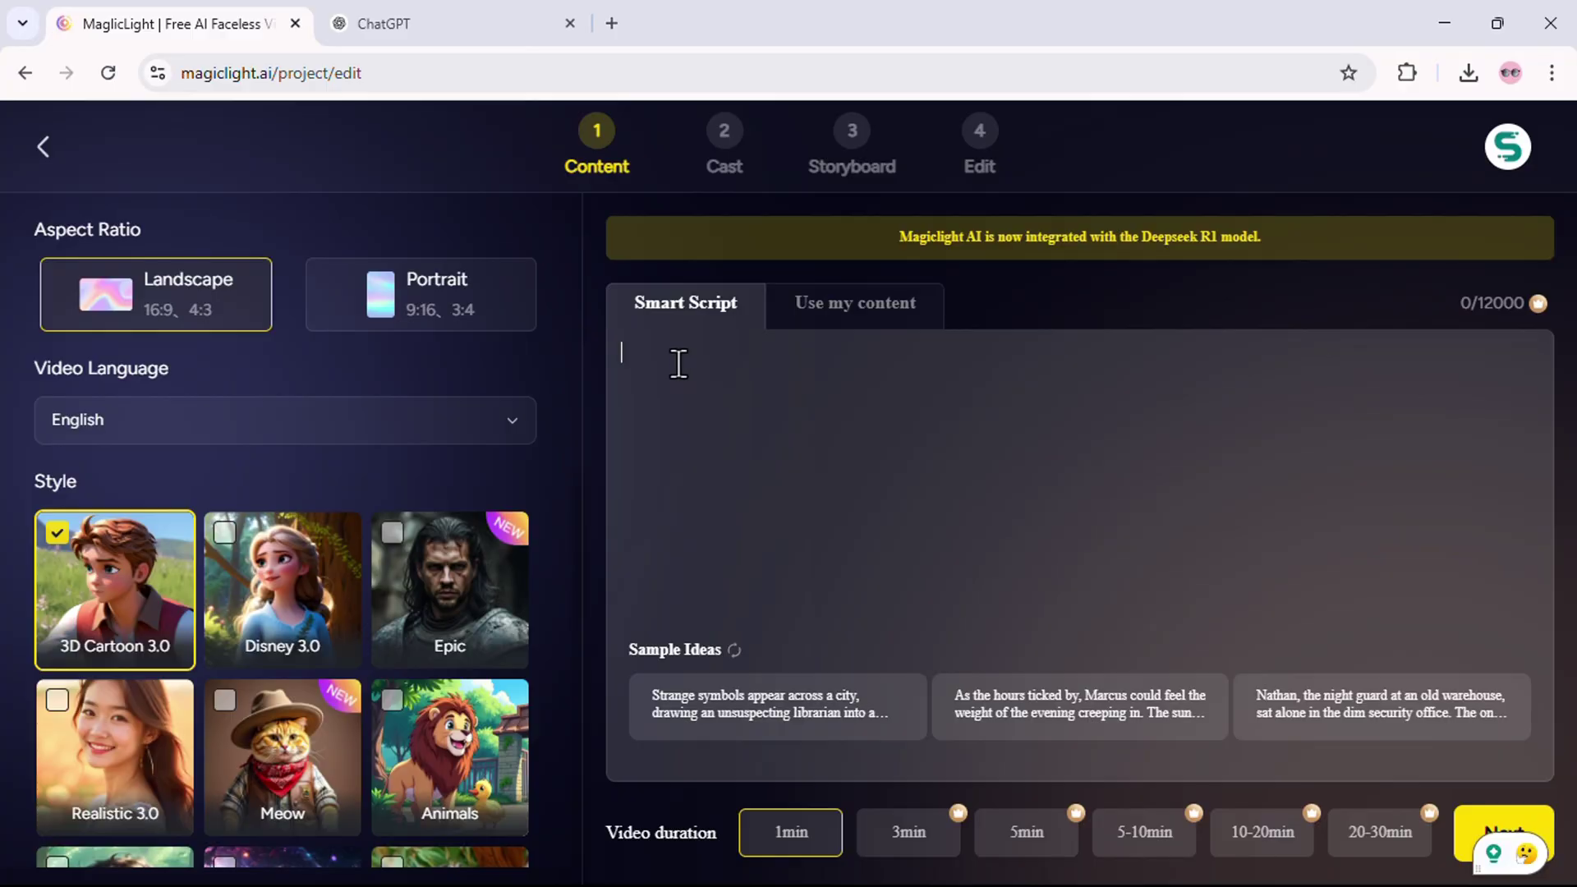
{"action": "key", "text": "ctrl+v"}
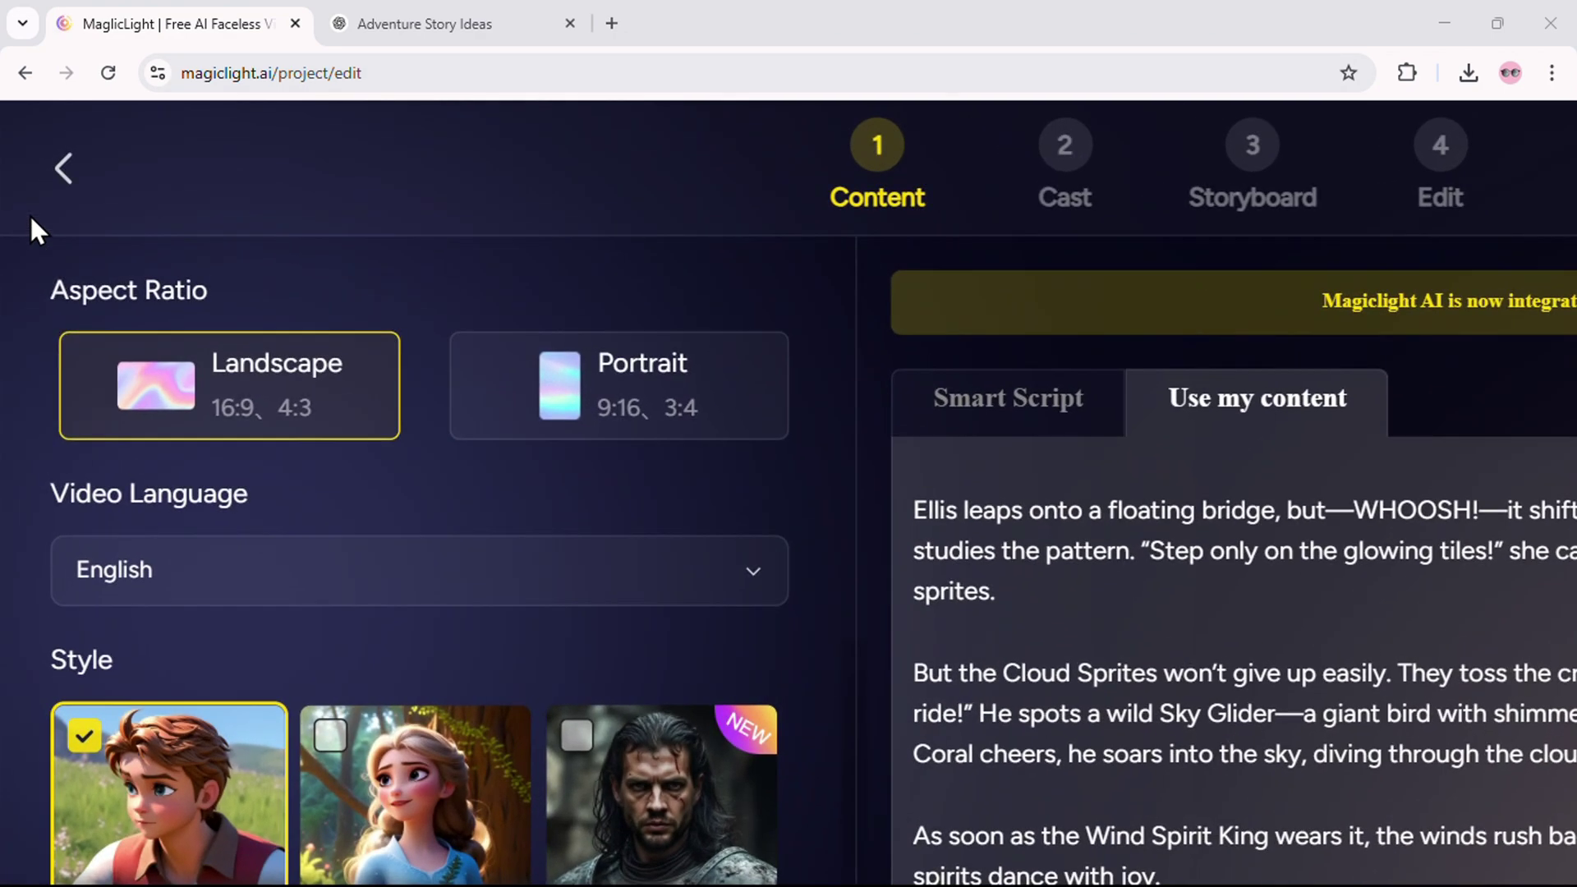
Try the Portrait aspect ratio and look through the available video languages
{"action": "left_click", "coordinate": [215, 392]}
{"action": "left_click", "coordinate": [594, 410]}
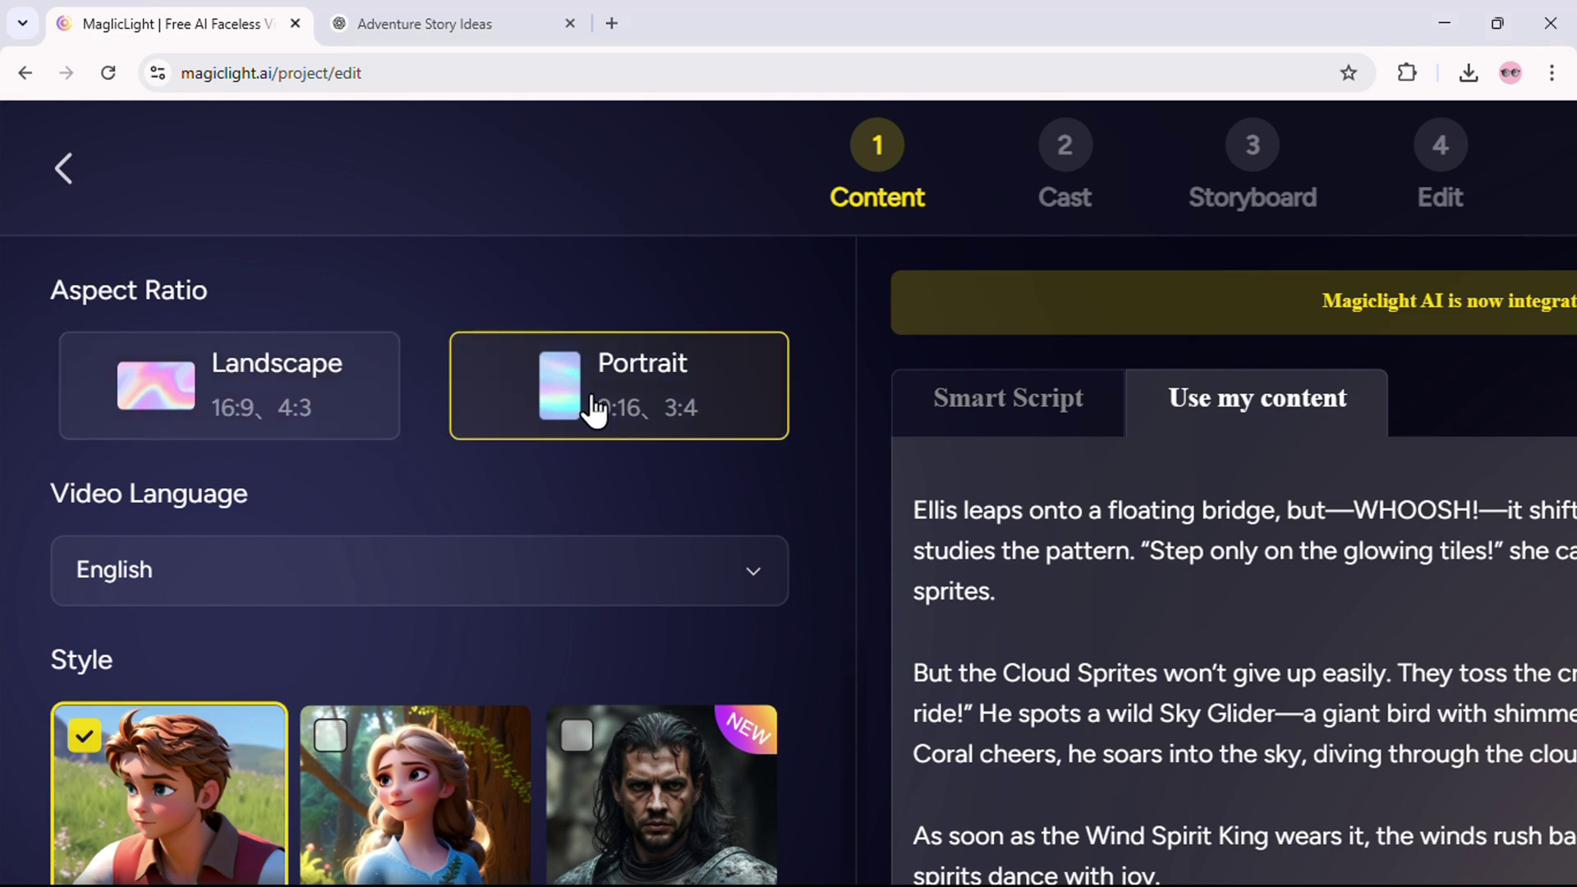
{"action": "left_click", "coordinate": [754, 569]}
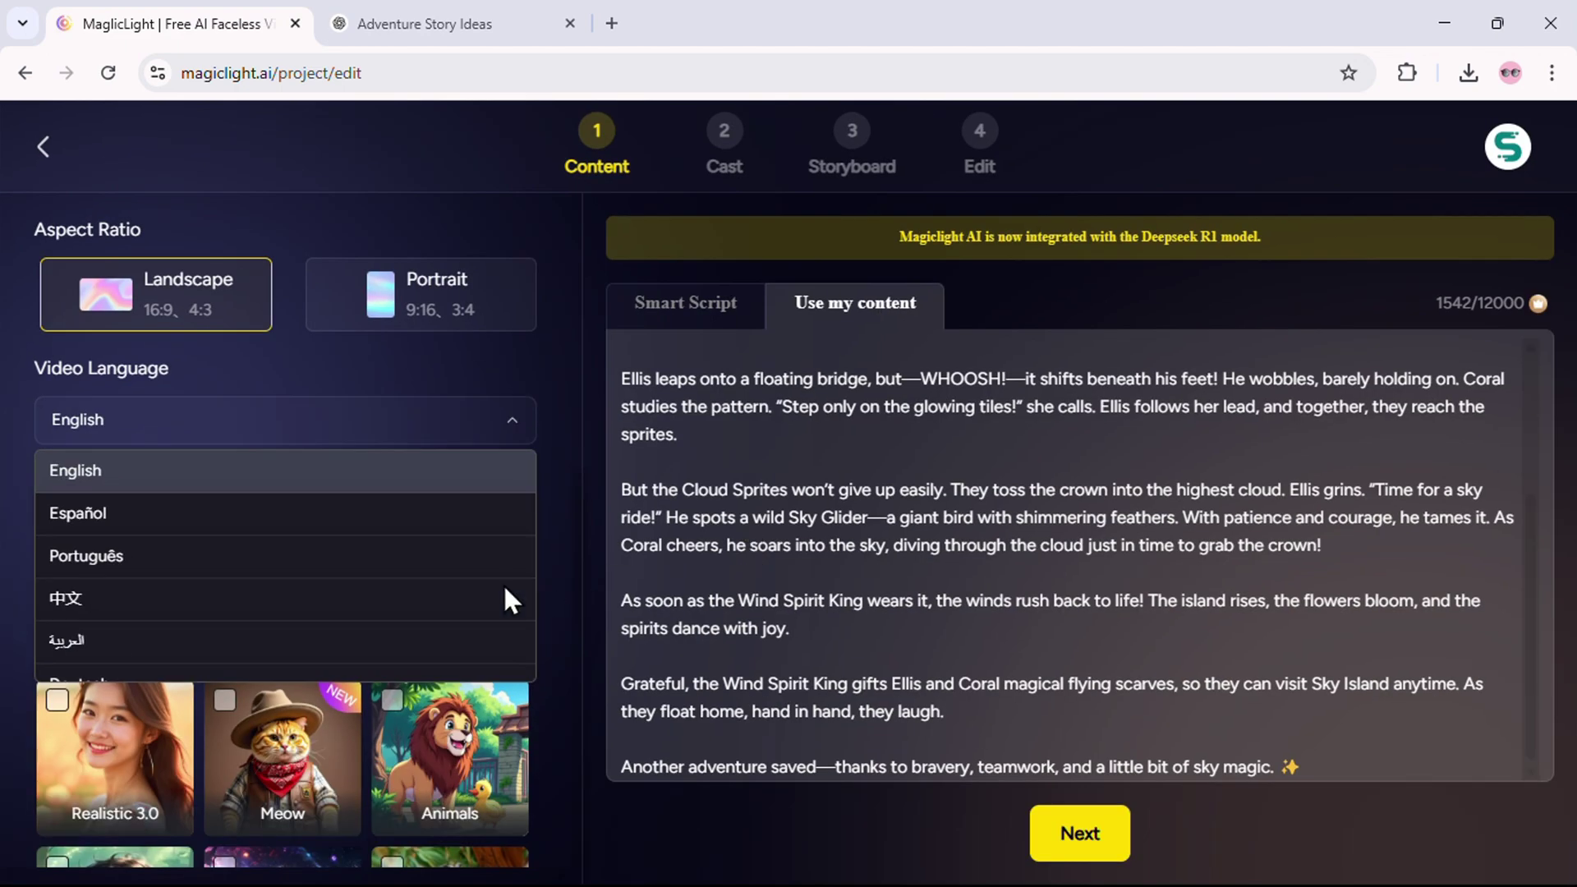
{"action": "scroll", "coordinate": [422, 605], "scroll_direction": "down", "scroll_amount": 3}
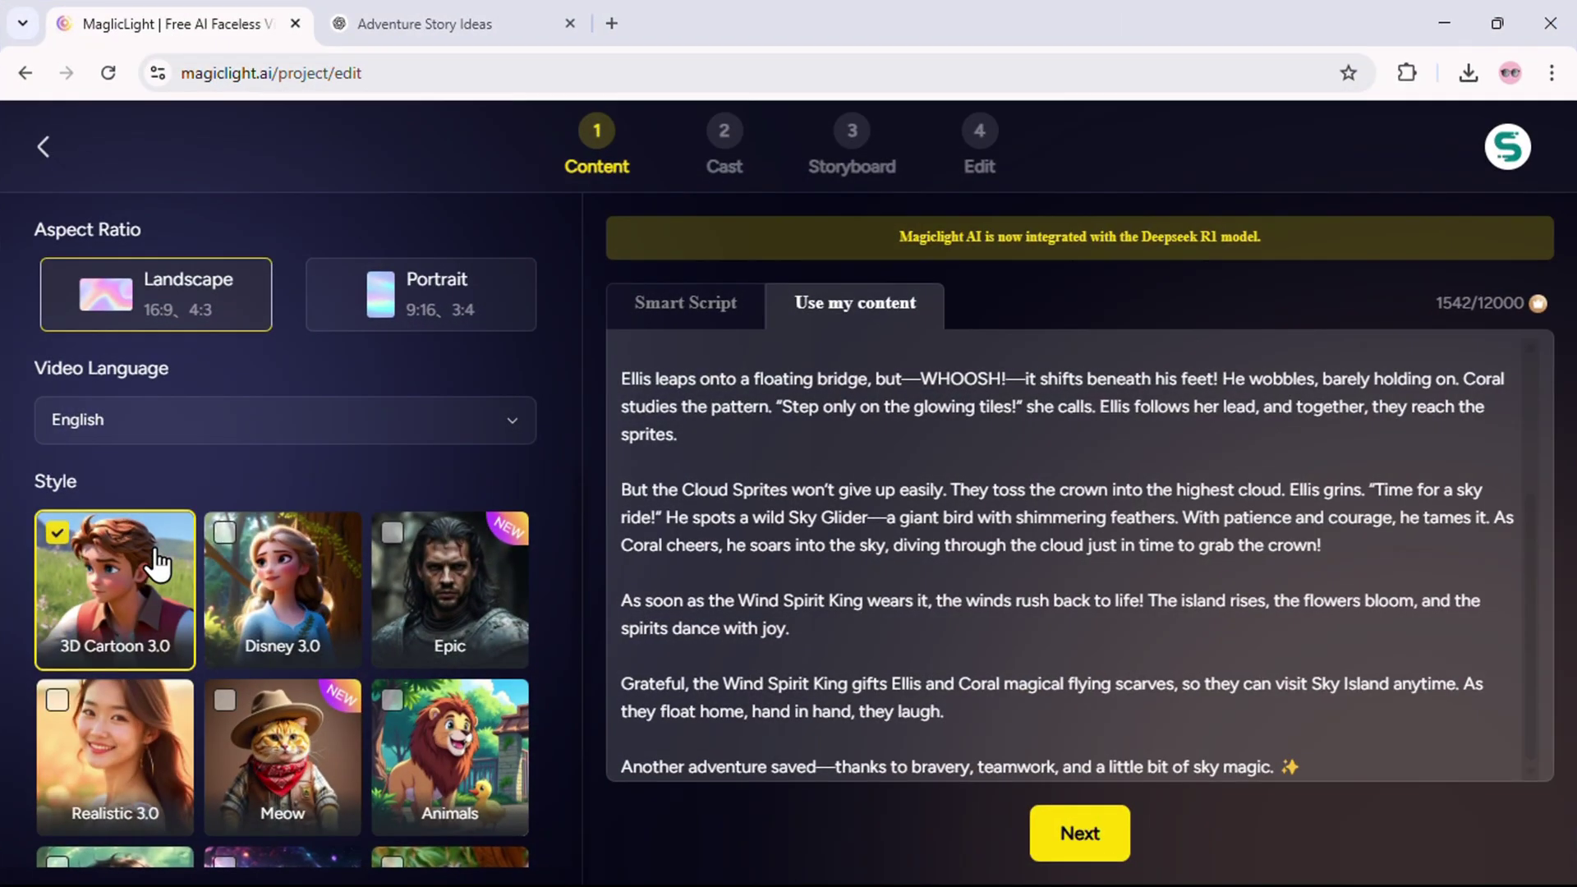
Look through the available video styles and choose 3D Cartoon 3.0
{"action": "scroll", "coordinate": [212, 467], "scroll_direction": "down", "scroll_amount": 3}
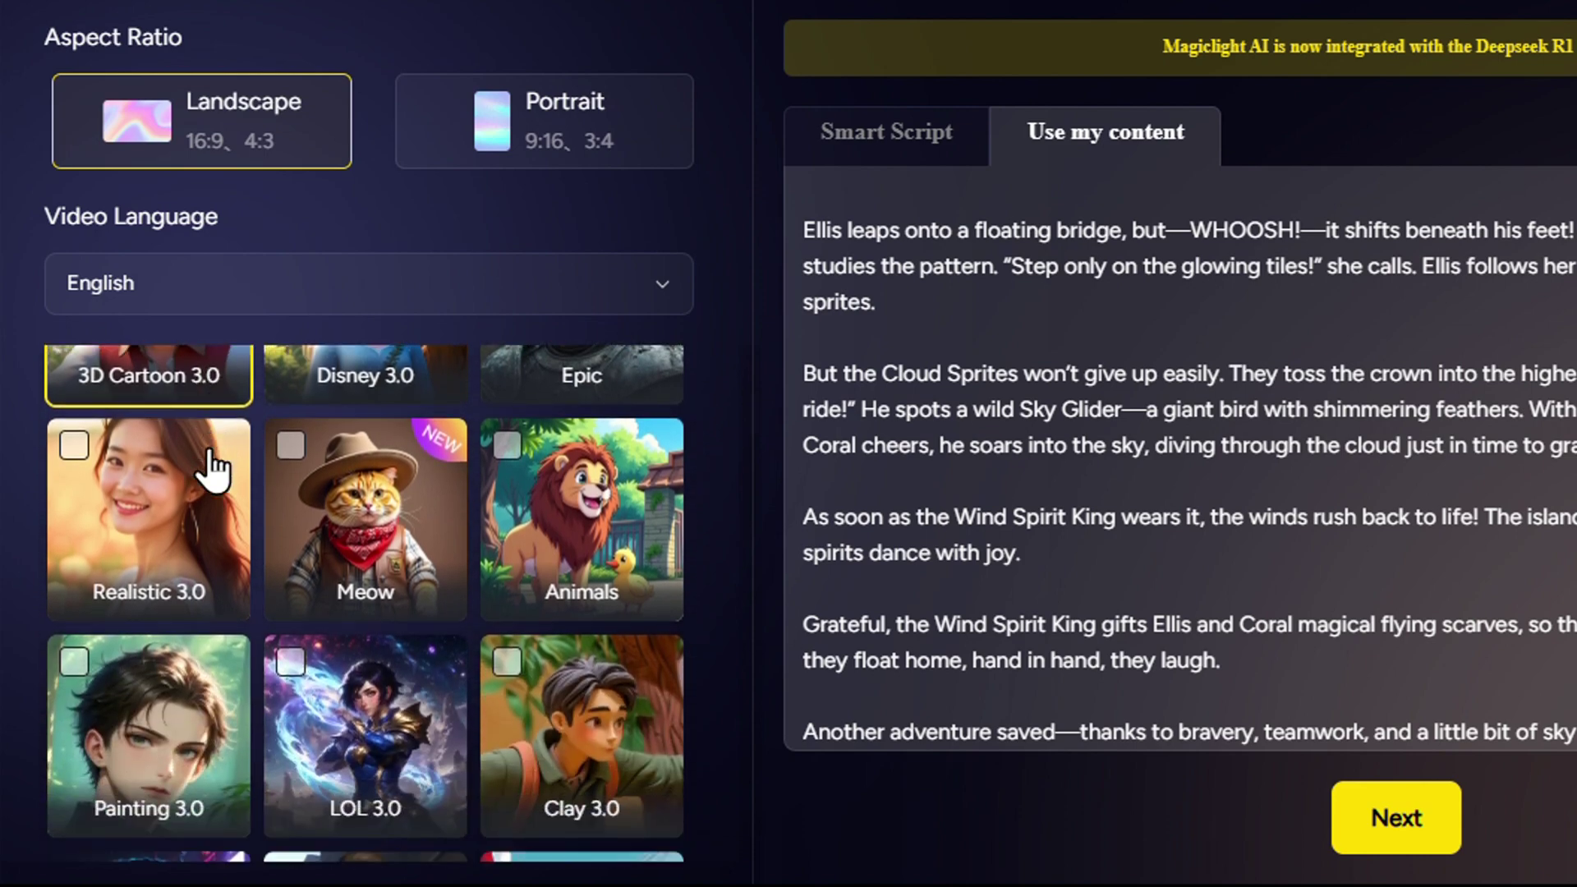
{"action": "scroll", "coordinate": [212, 467], "scroll_direction": "up", "scroll_amount": 3}
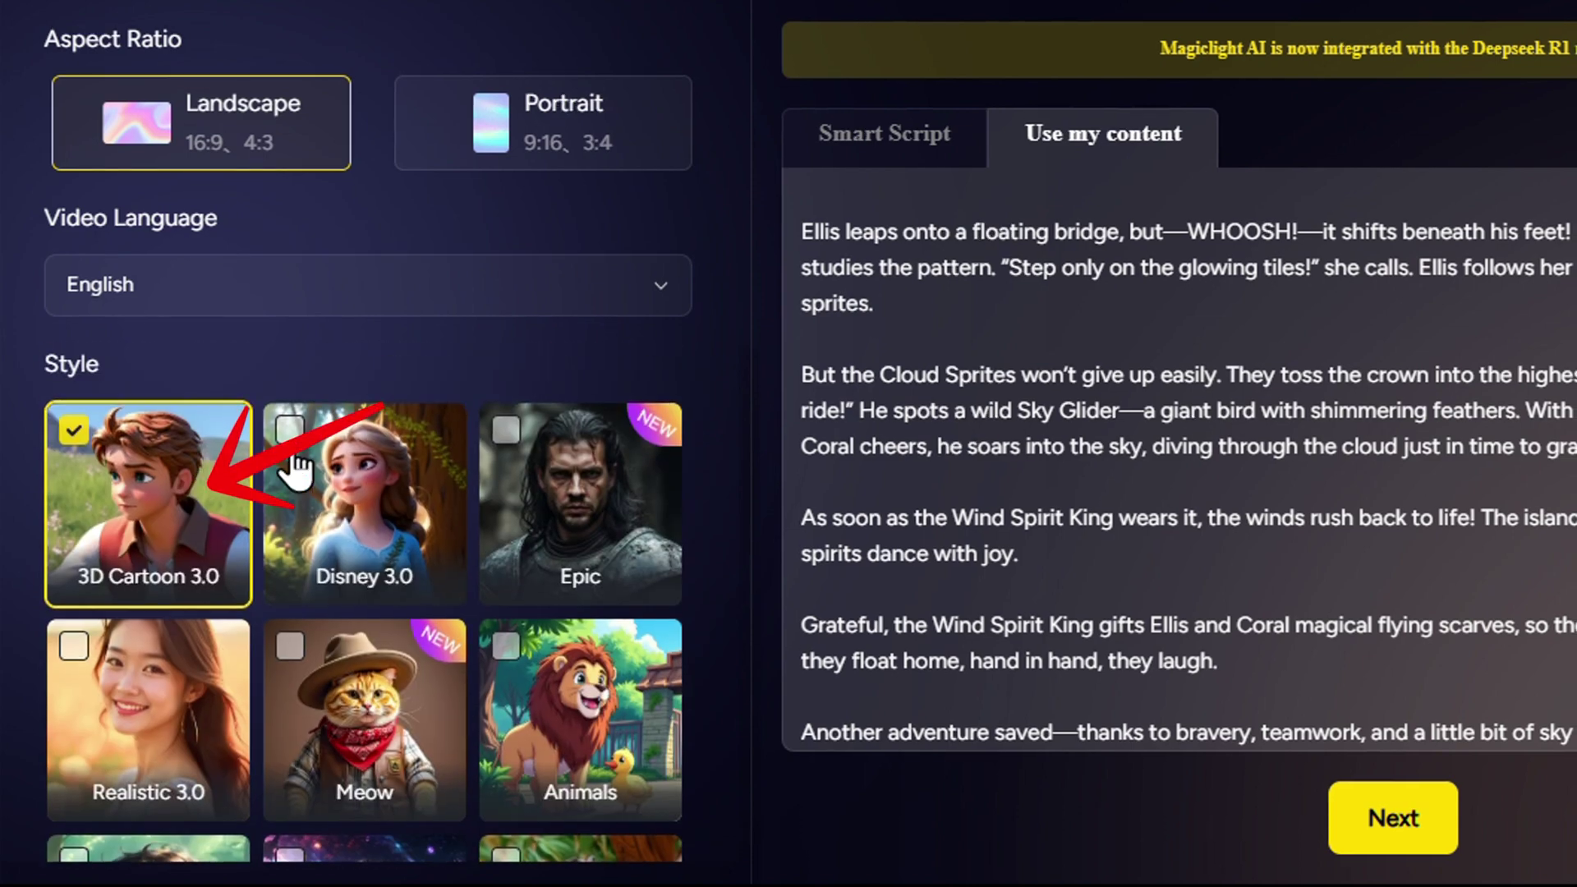
{"action": "left_click", "coordinate": [300, 453]}
{"action": "scroll", "coordinate": [301, 453], "scroll_direction": "down", "scroll_amount": 2}
{"action": "scroll", "coordinate": [172, 427], "scroll_direction": "down", "scroll_amount": 5}
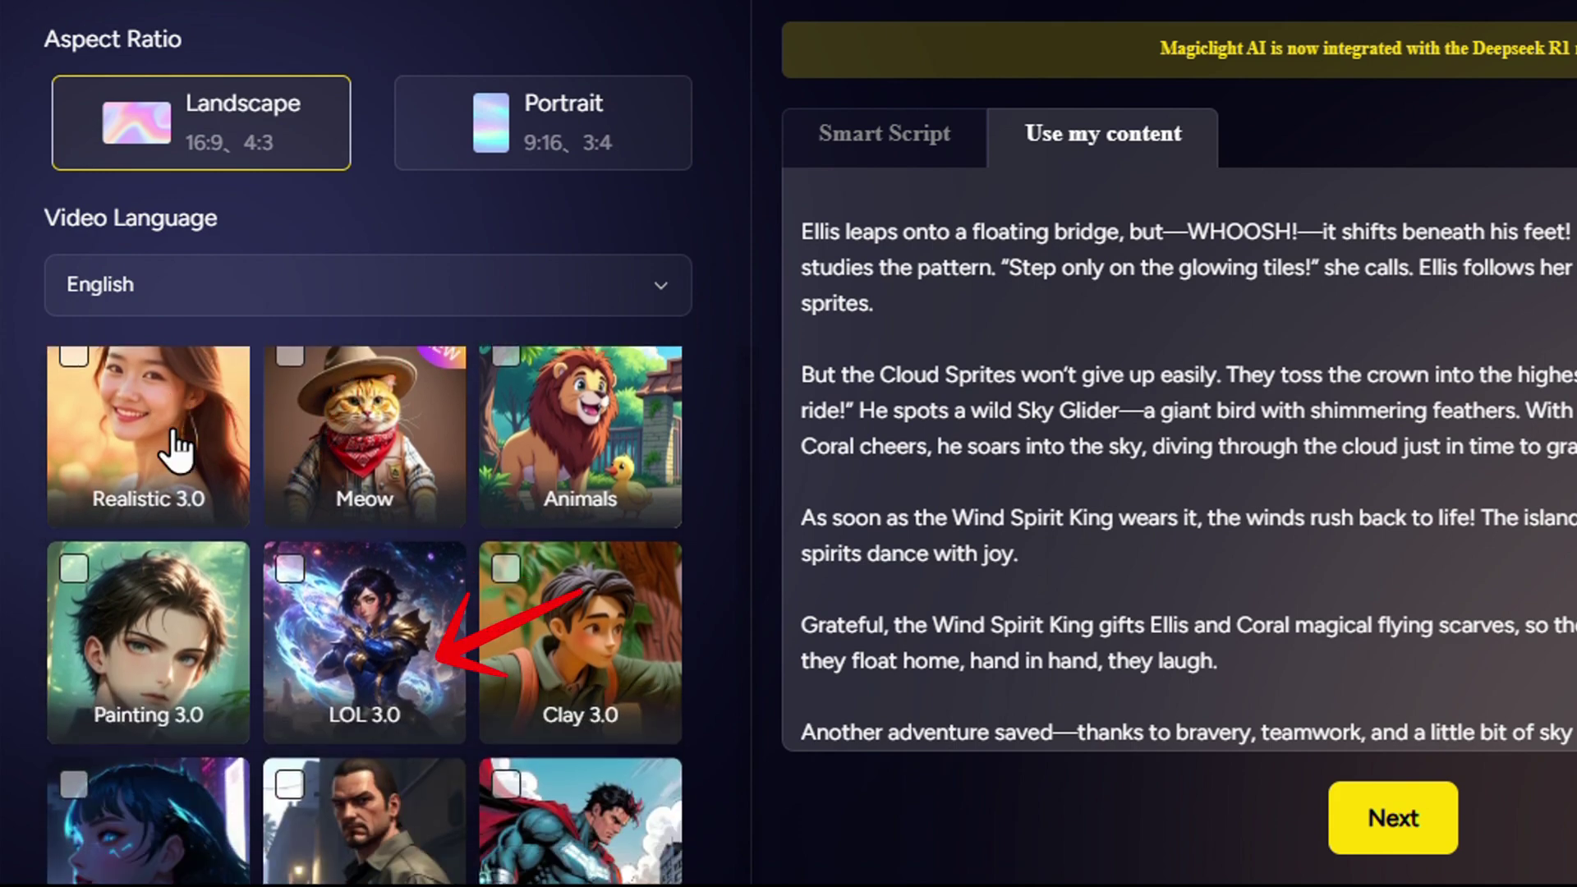
{"action": "scroll", "coordinate": [173, 427], "scroll_direction": "down", "scroll_amount": 3}
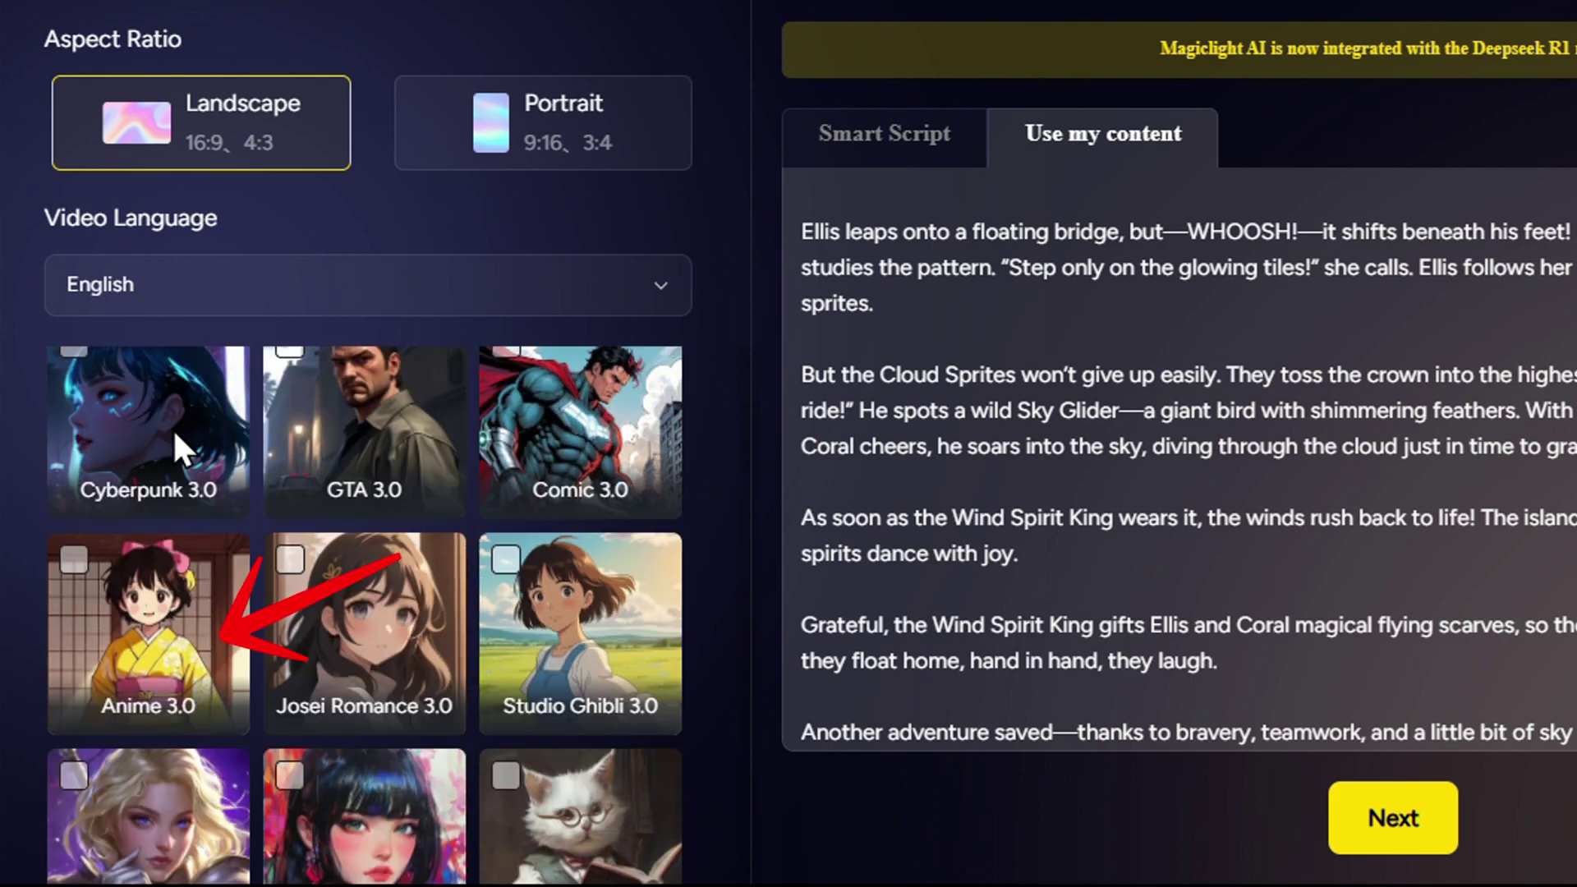
{"action": "scroll", "coordinate": [175, 448], "scroll_direction": "up", "scroll_amount": 10}
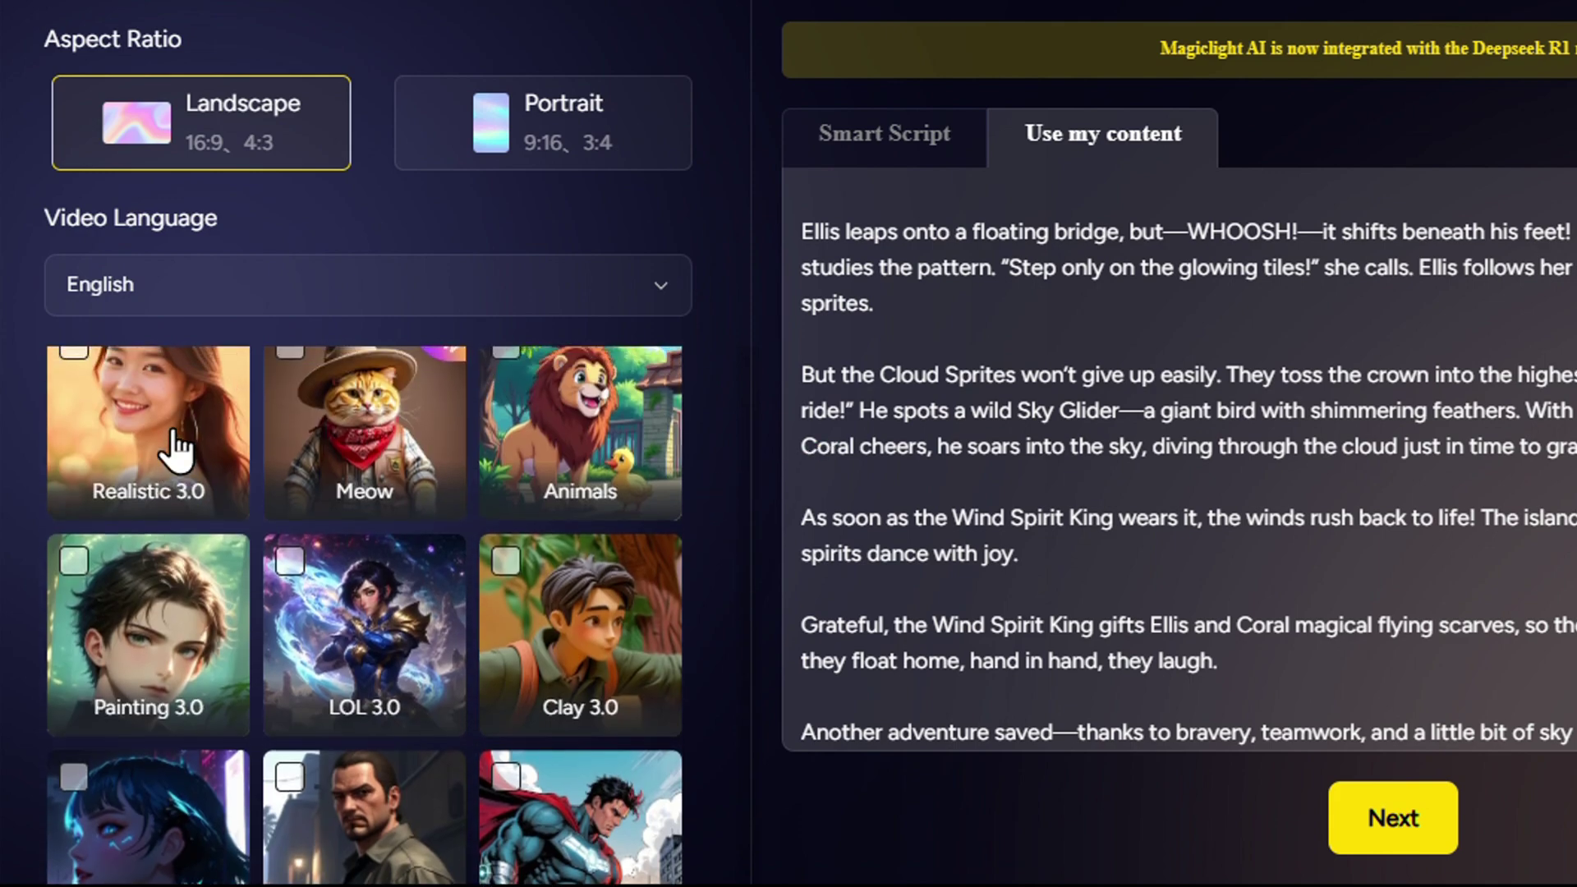
{"action": "left_click", "coordinate": [82, 433]}
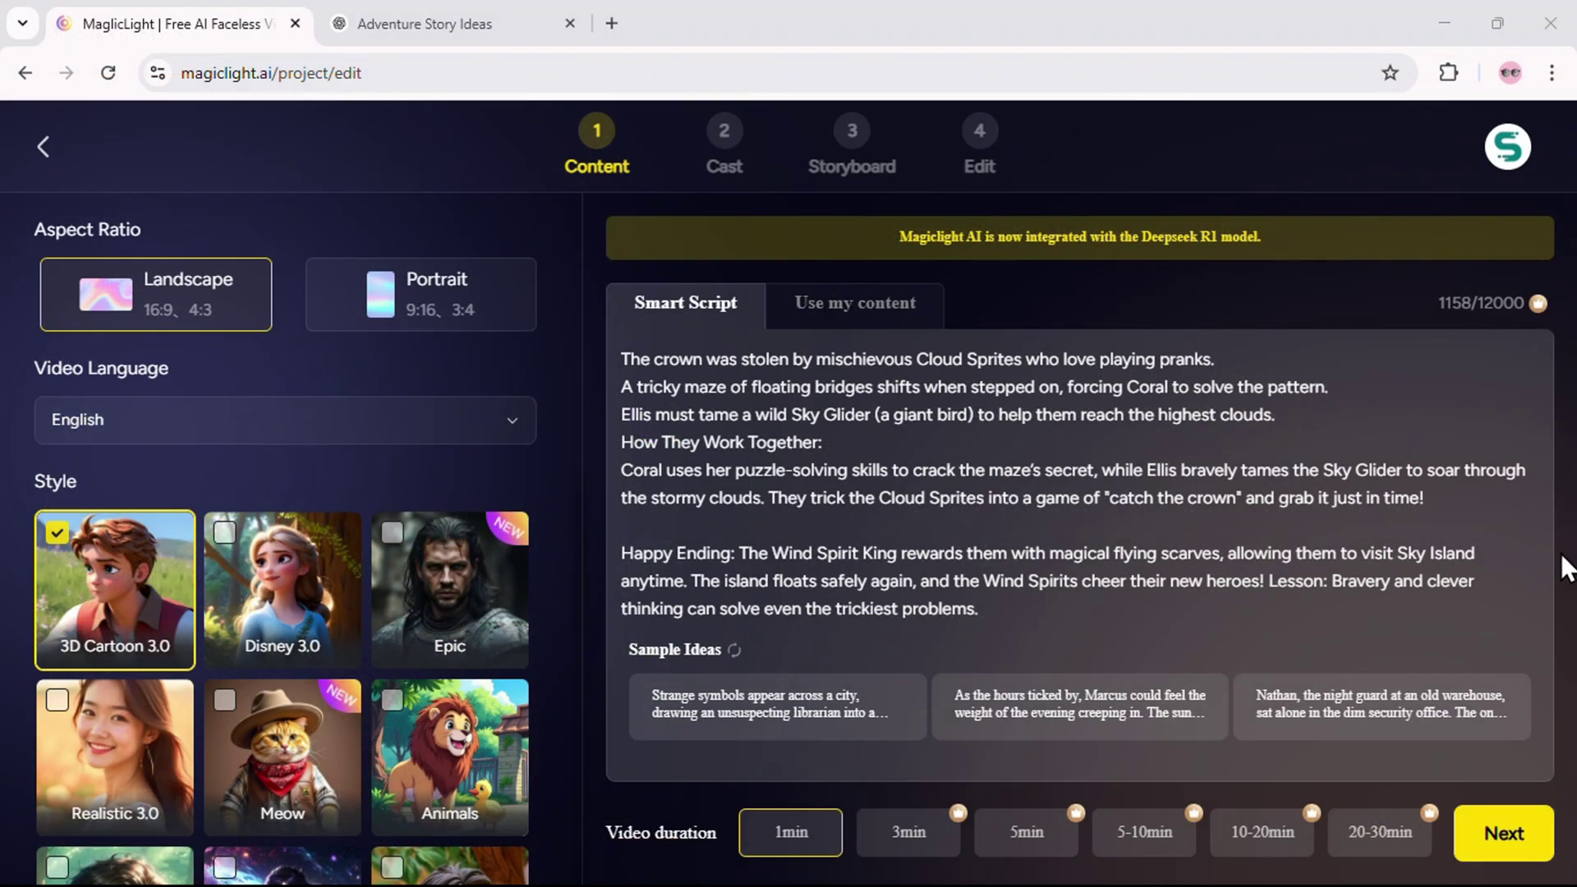
Generate the shot breakdown from the Smart Script text and inspect the first shot
{"action": "left_click", "coordinate": [1534, 840]}
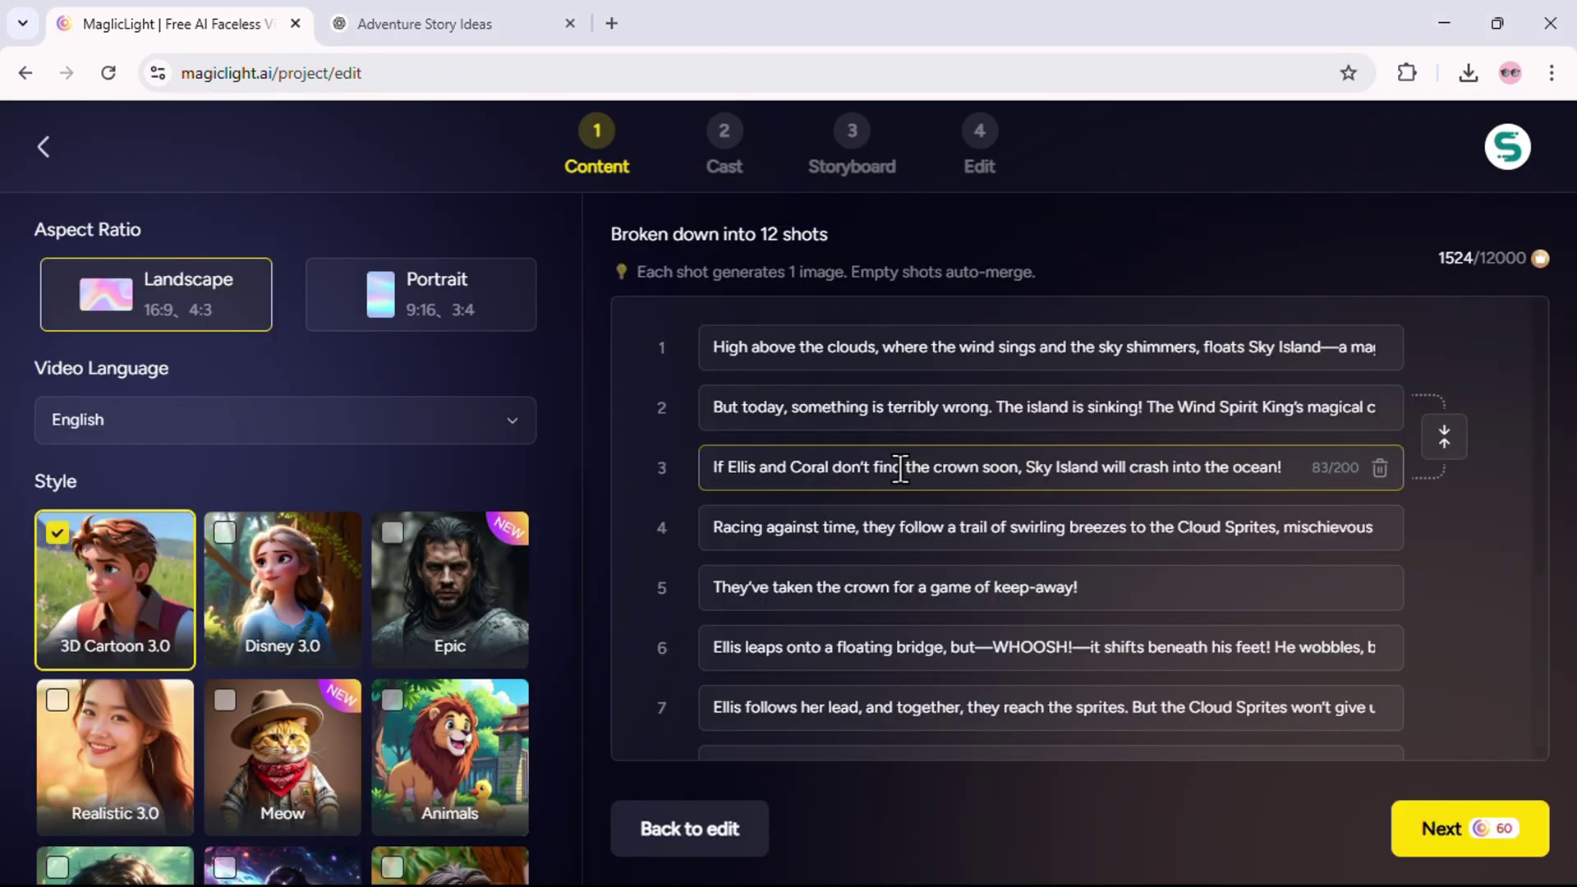
{"action": "left_click", "coordinate": [767, 347]}
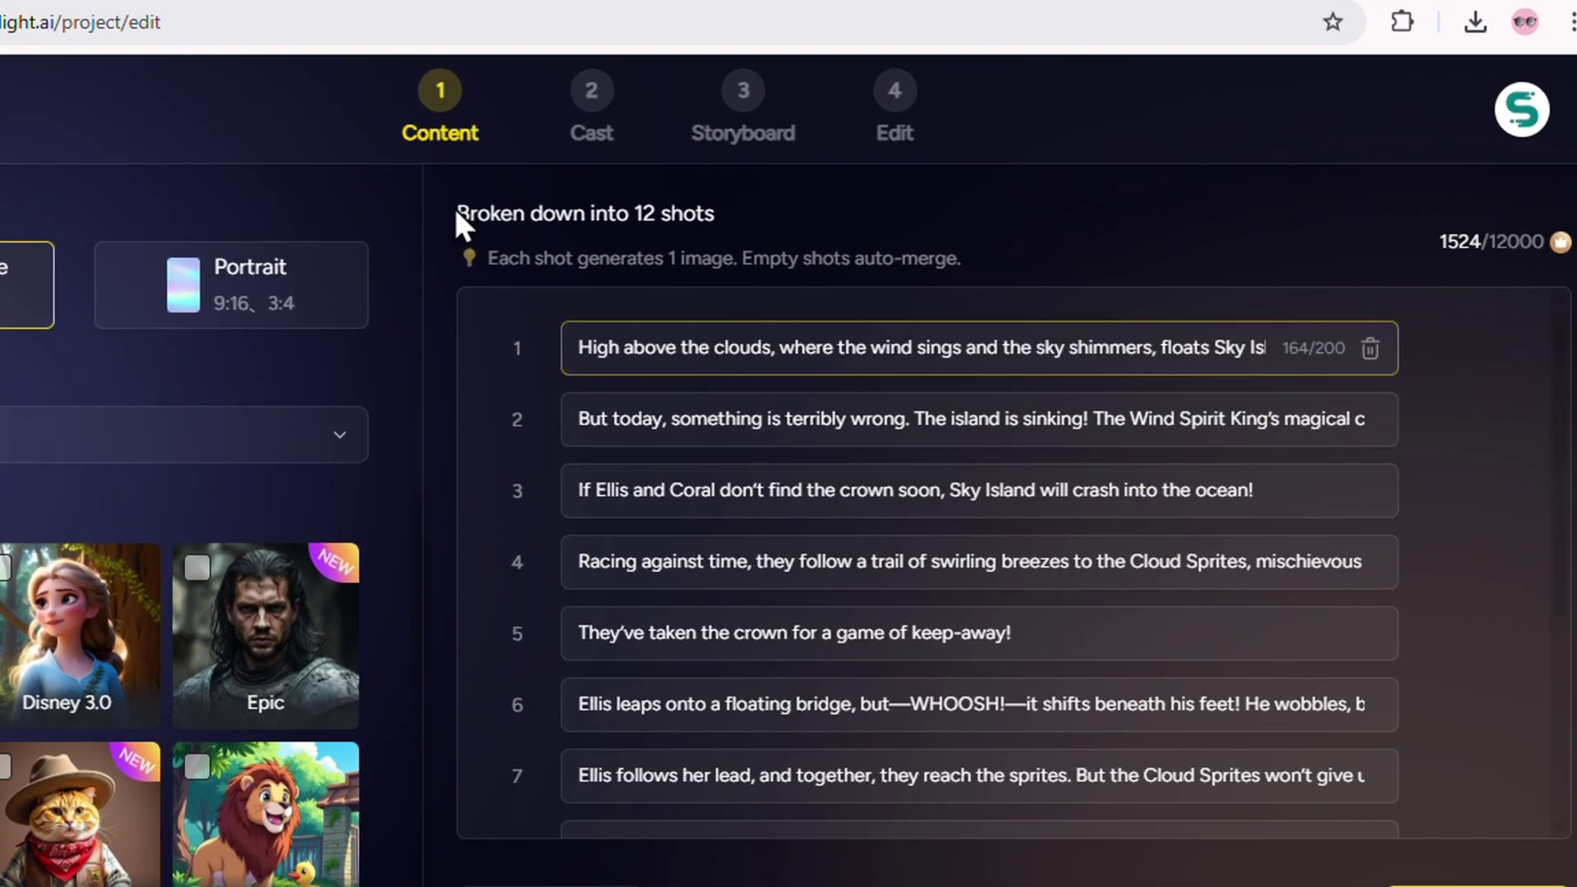
{"action": "left_click_drag", "start_coordinate": [610, 232], "coordinate": [914, 275]}
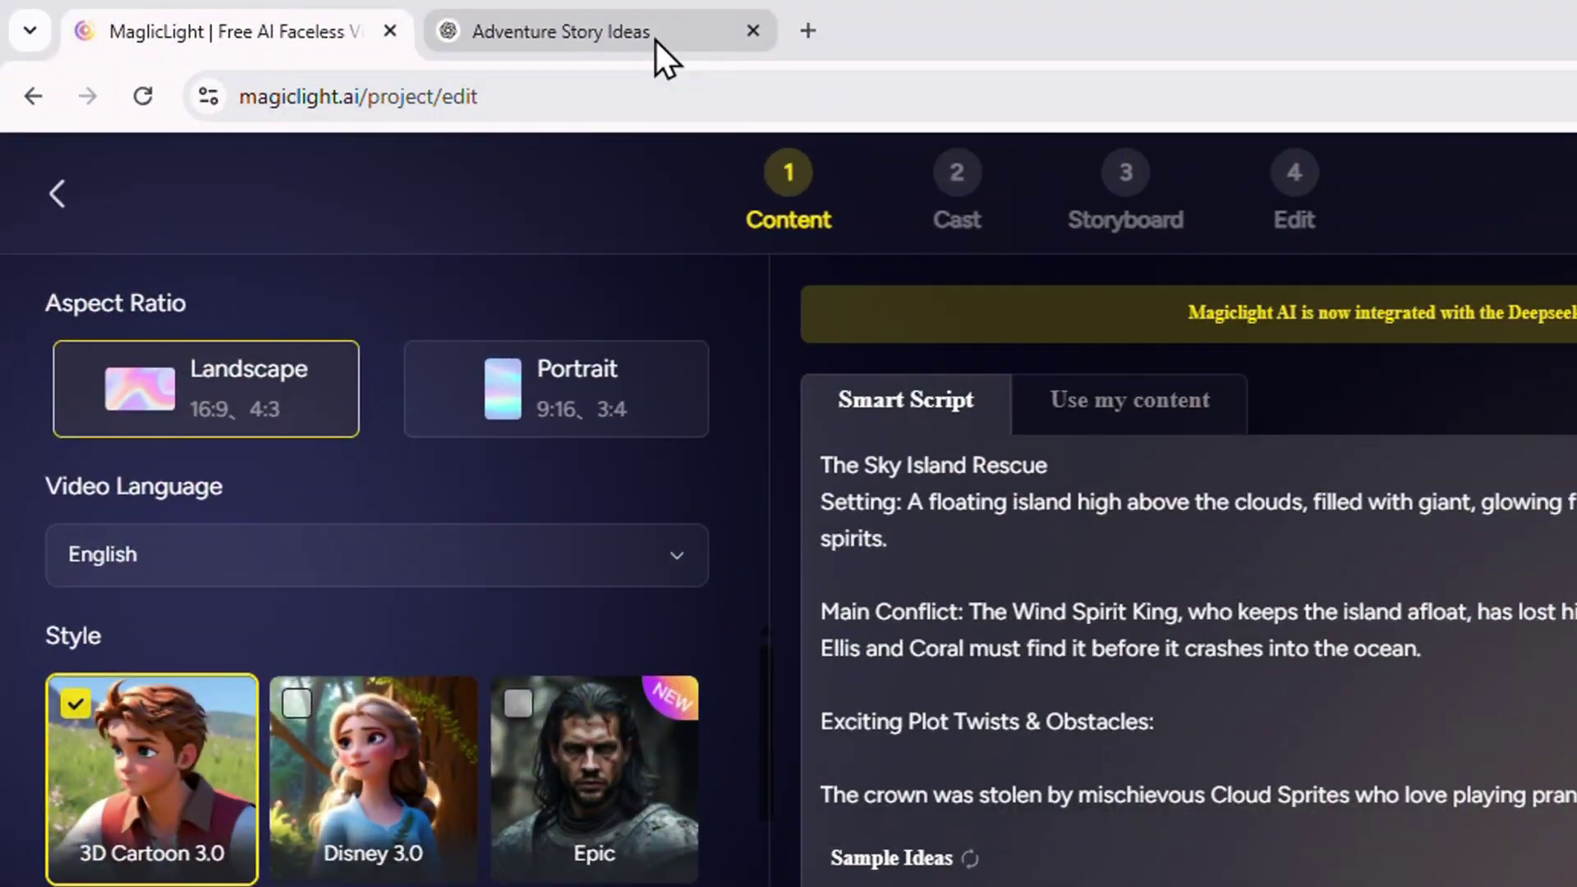
Switch to ChatGPT and submit the prompt "Expand a 1st Story Idea into a Full [1-Minute] Story in pure narration"
{"action": "left_click", "coordinate": [494, 28]}
{"action": "left_click", "coordinate": [527, 749]}
{"action": "key", "text": "ctrl+v"}
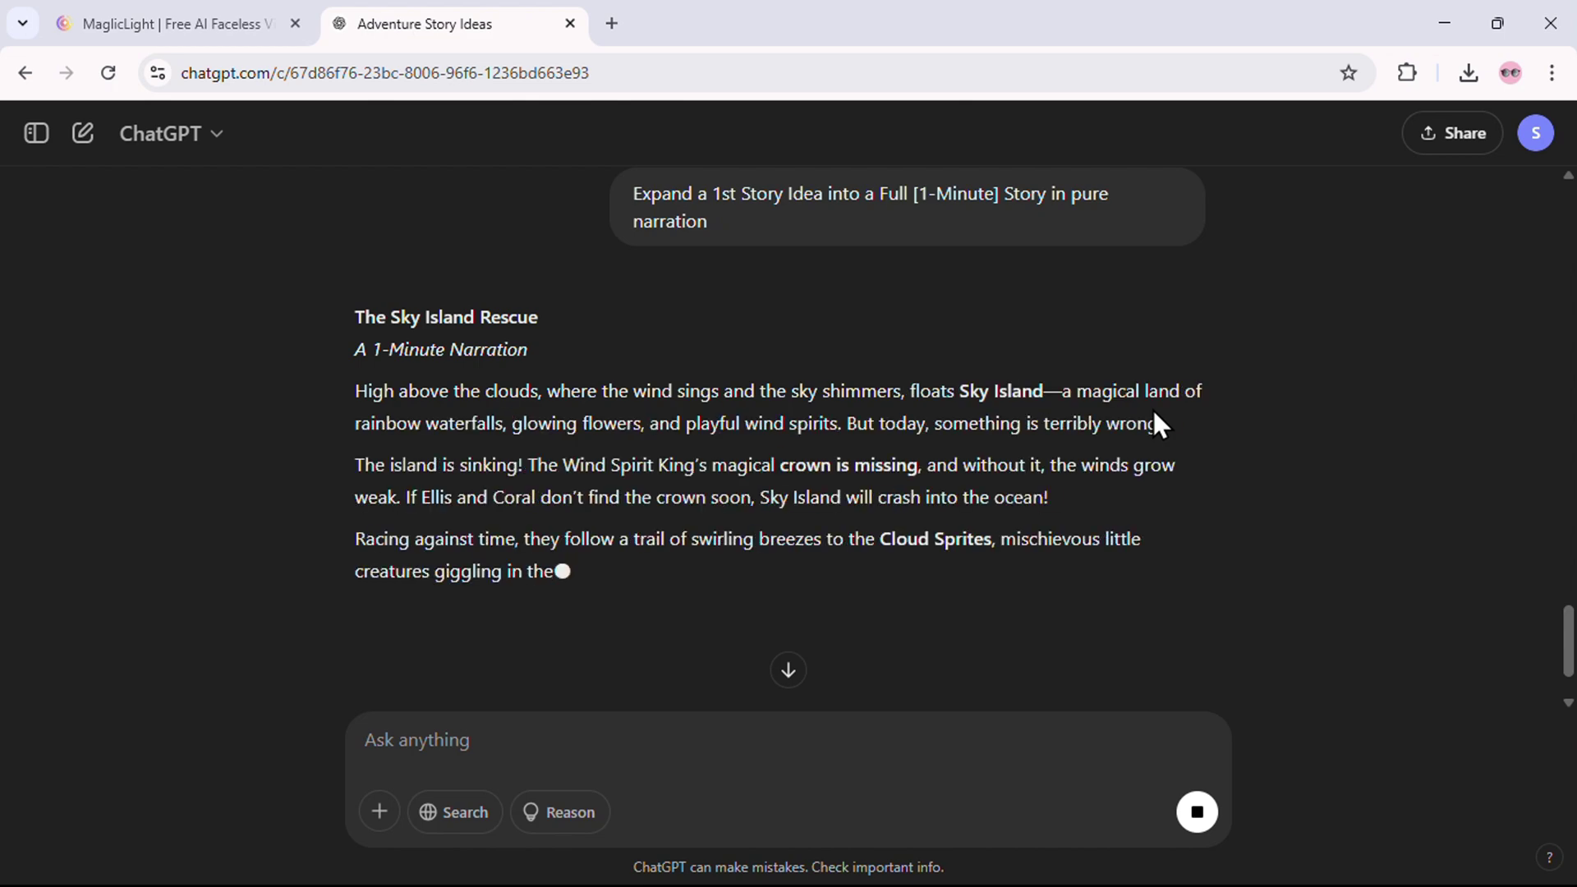
Copy the one-minute "The Sky Island Rescue" narration from ChatGPT and paste it as own content in the MagicLight project
{"action": "left_click_drag", "start_coordinate": [354, 305], "coordinate": [1098, 440]}
{"action": "right_click", "coordinate": [713, 324]}
{"action": "left_click", "coordinate": [713, 325]}
{"action": "left_click", "coordinate": [173, 23]}
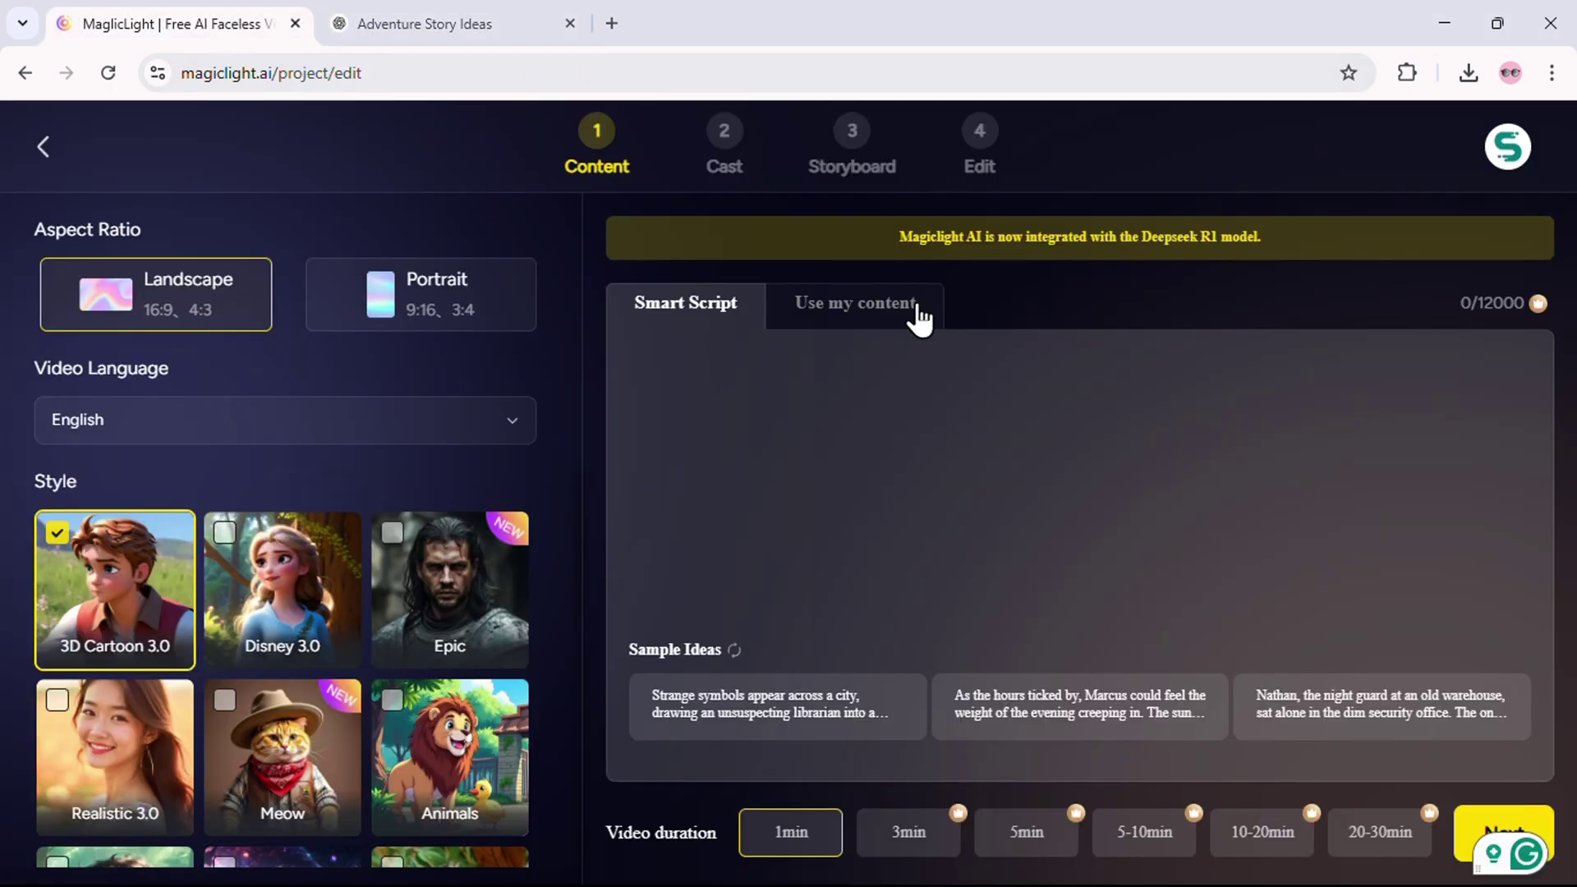
{"action": "left_click", "coordinate": [927, 318]}
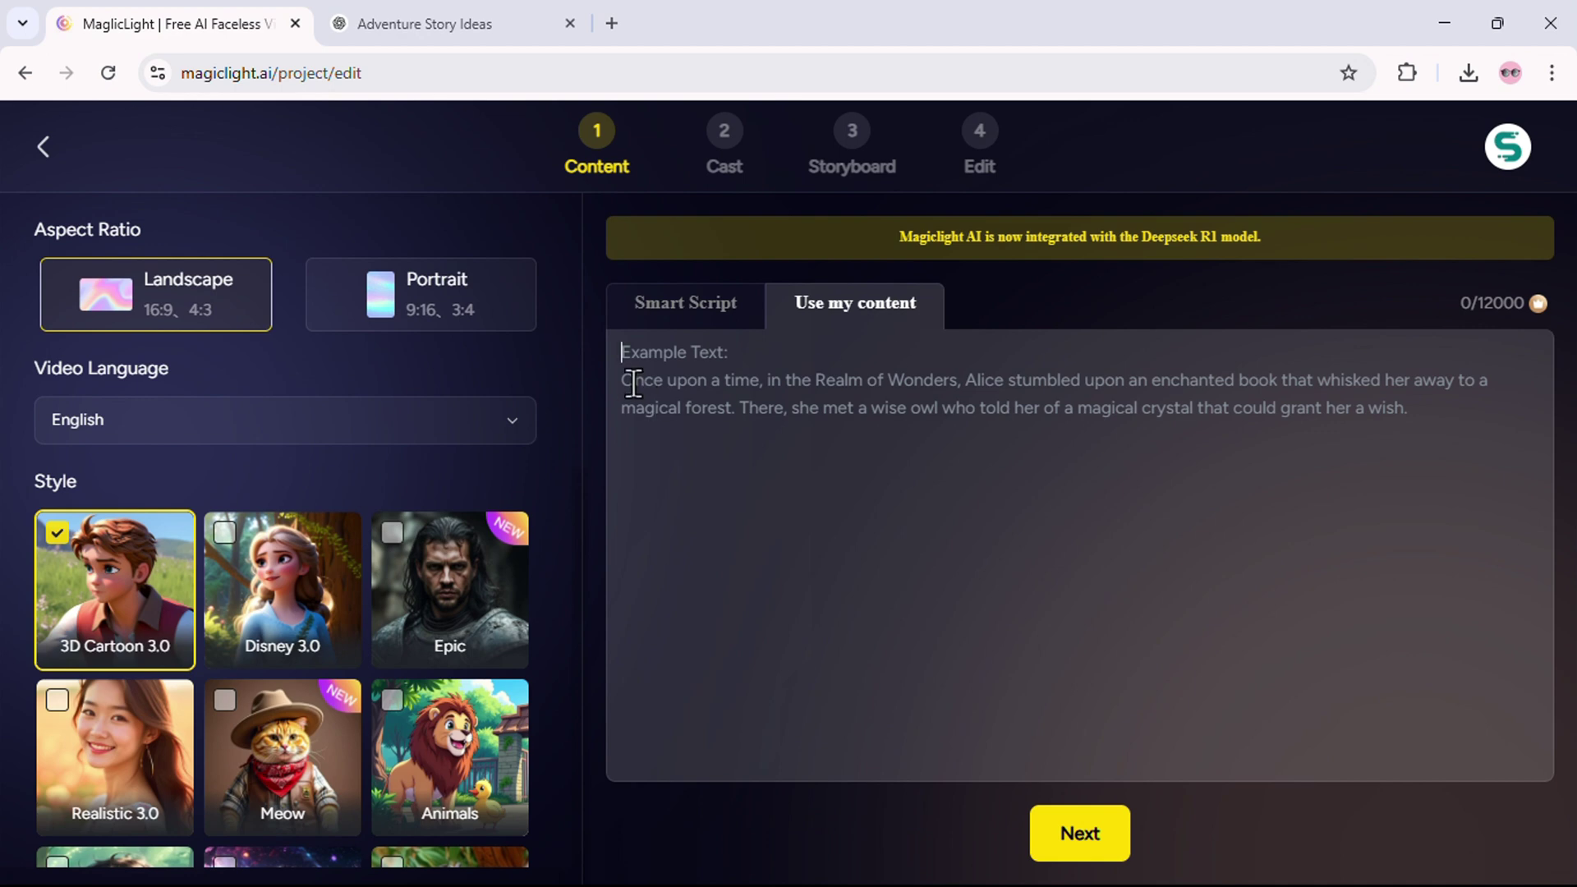
{"action": "key", "text": "ctrl+v"}
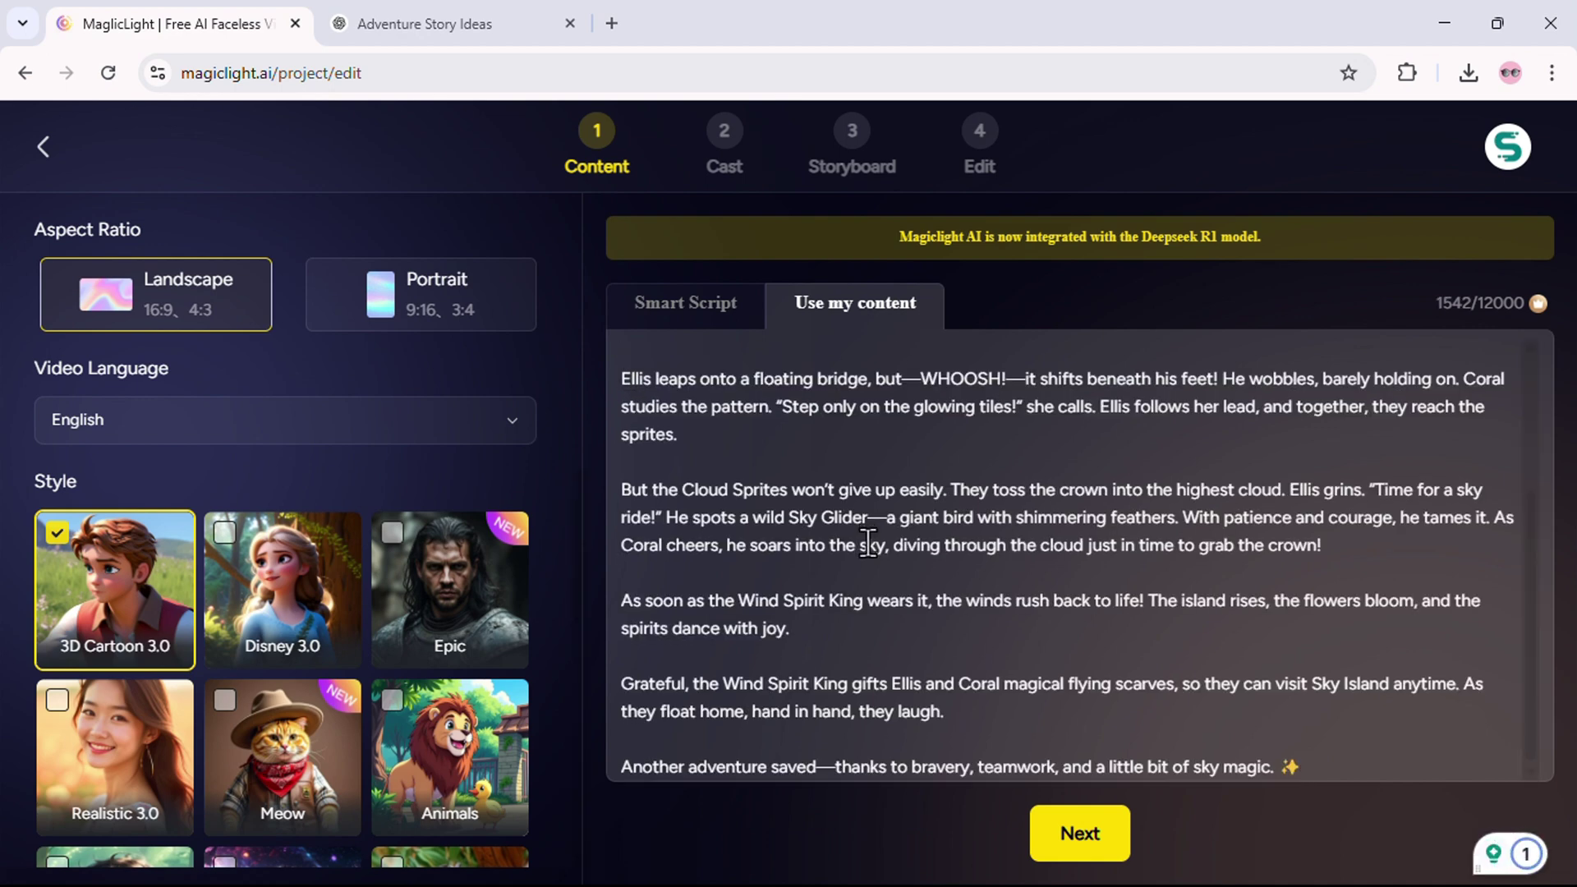
Break the pasted narration down into shots and review the shot list and its merge option
{"action": "left_click", "coordinate": [1117, 838]}
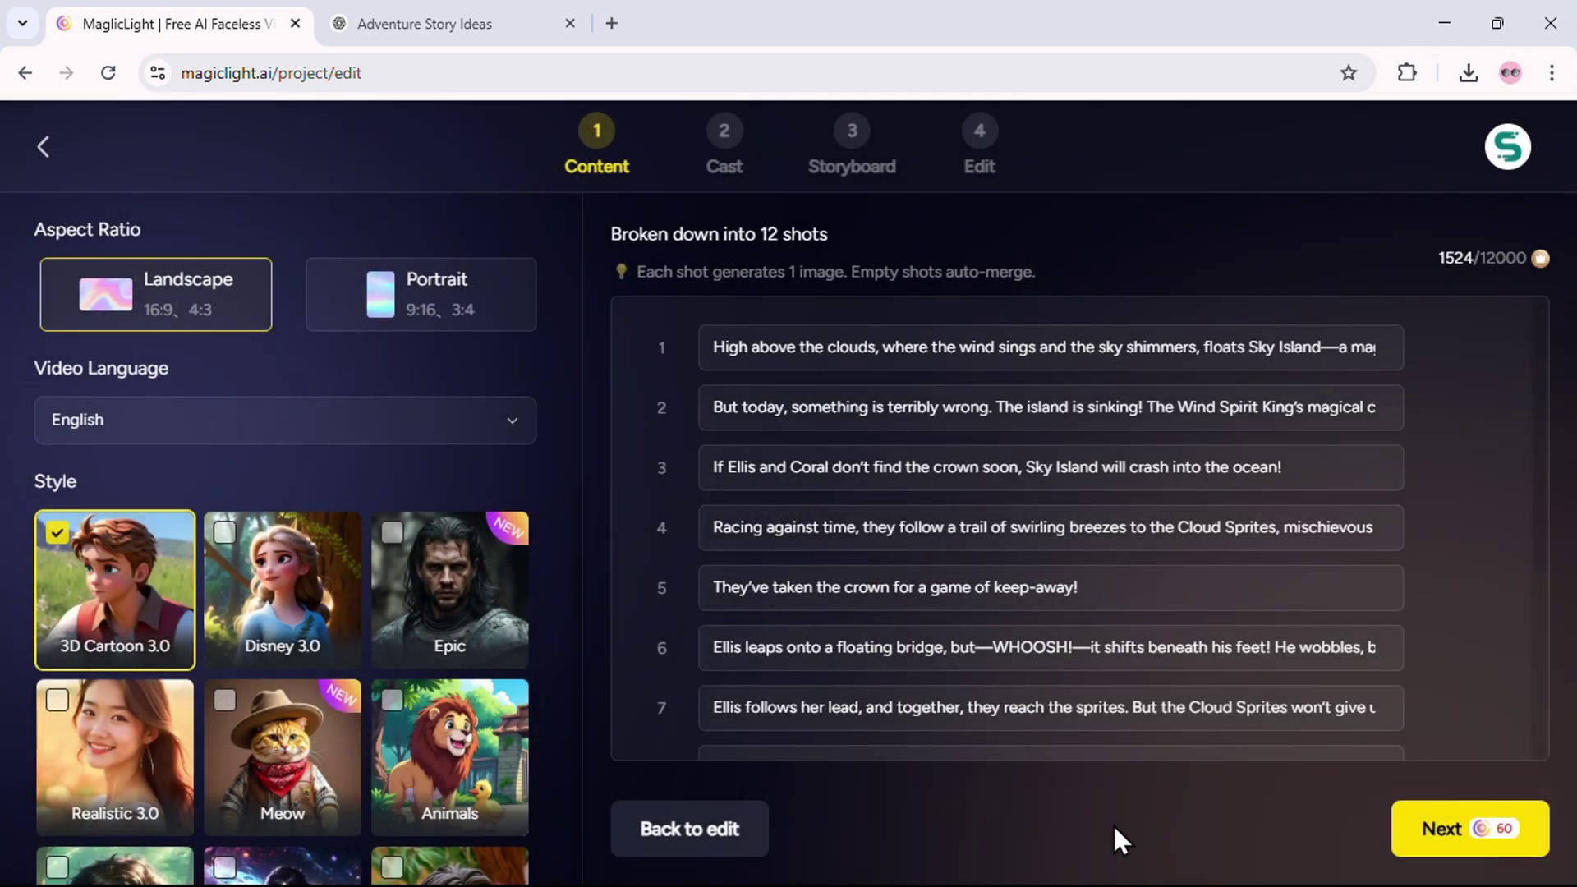
{"action": "scroll", "coordinate": [1017, 688], "scroll_direction": "down", "scroll_amount": 1}
{"action": "scroll", "coordinate": [1017, 689], "scroll_direction": "down", "scroll_amount": 5}
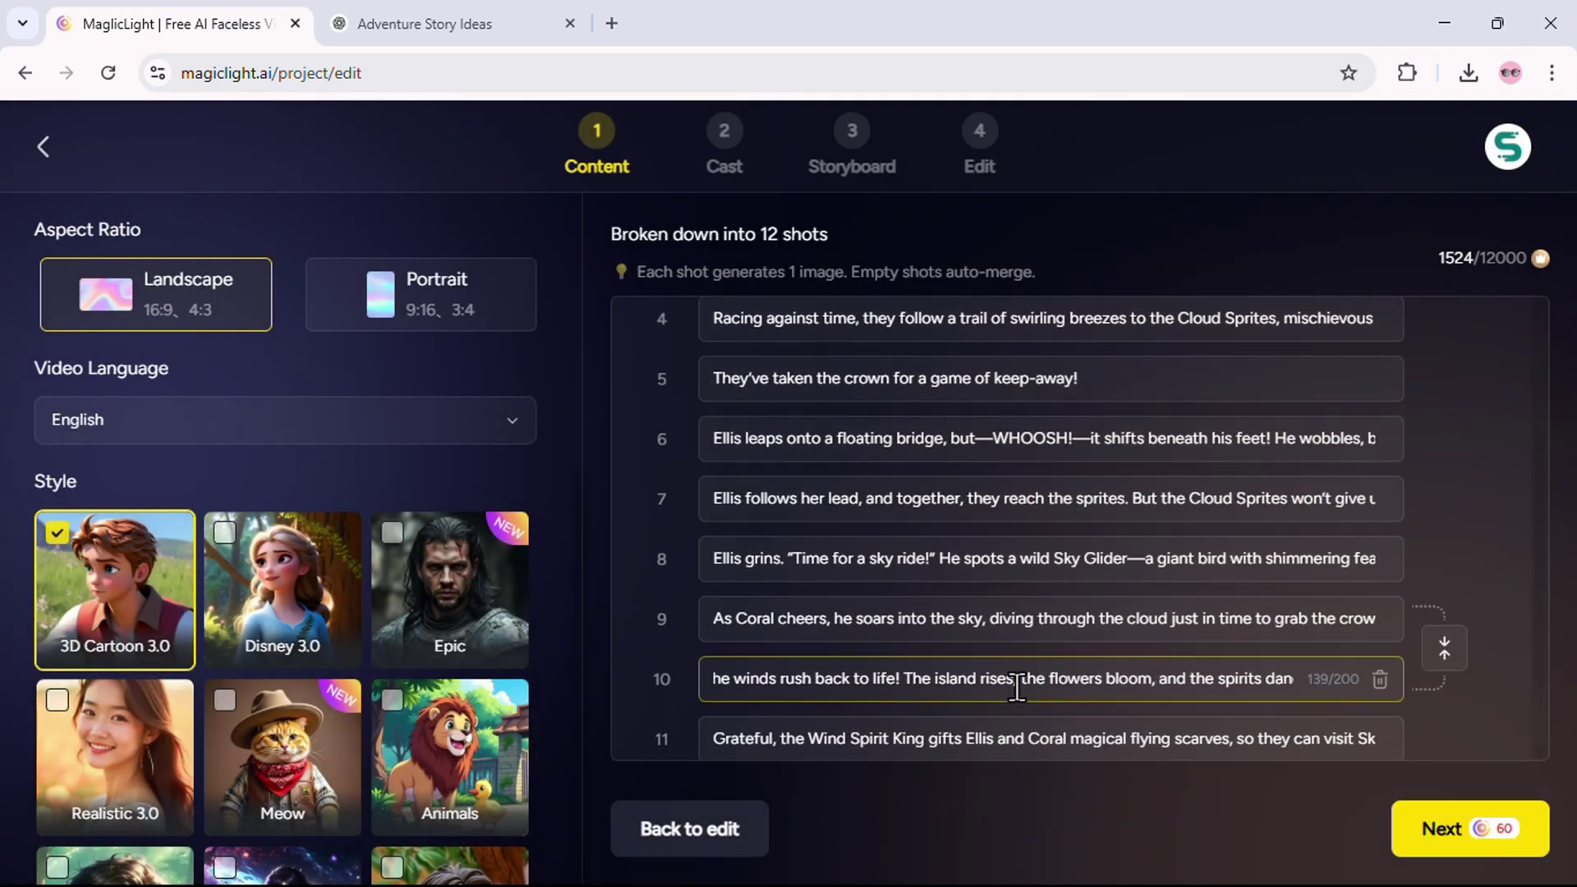
{"action": "scroll", "coordinate": [1017, 688], "scroll_direction": "up", "scroll_amount": 5}
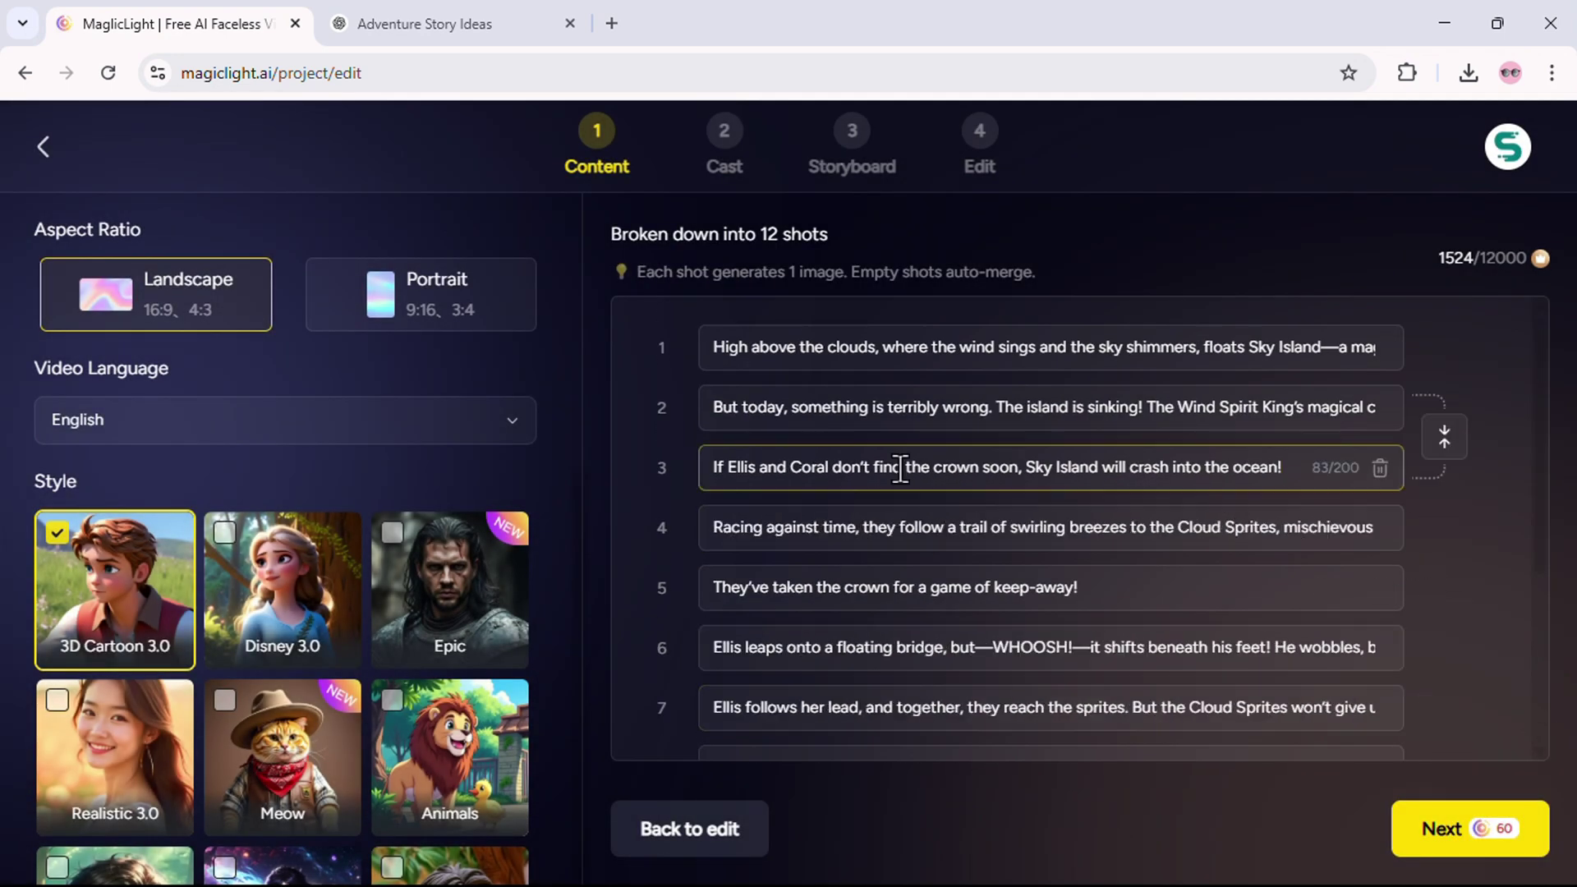
{"action": "left_click", "coordinate": [1053, 348]}
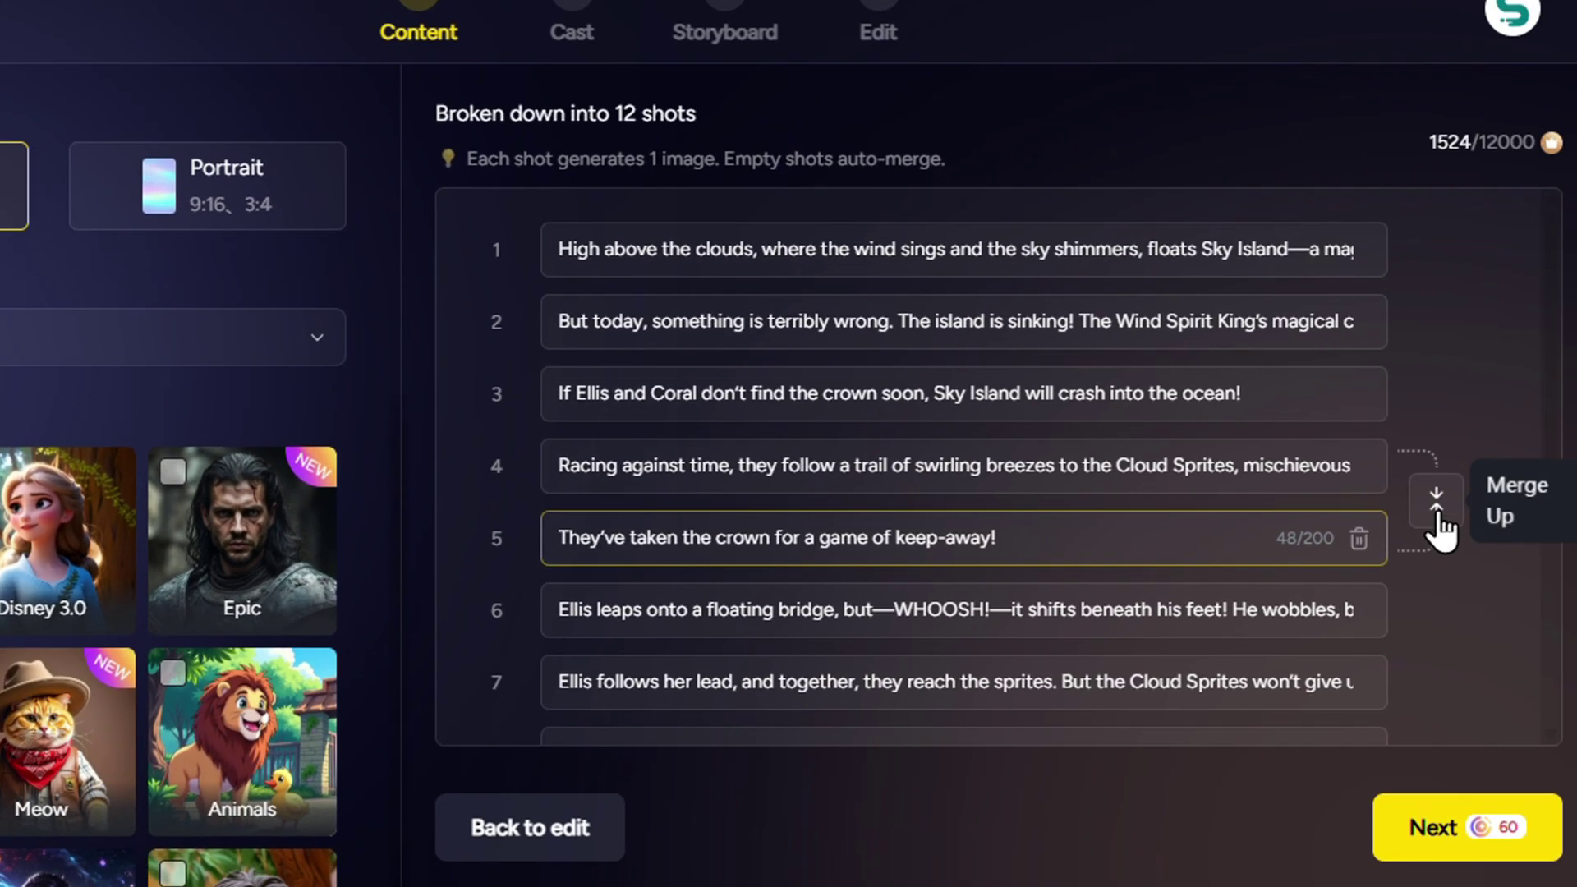
{"action": "scroll", "coordinate": [997, 564], "scroll_direction": "down", "scroll_amount": 4}
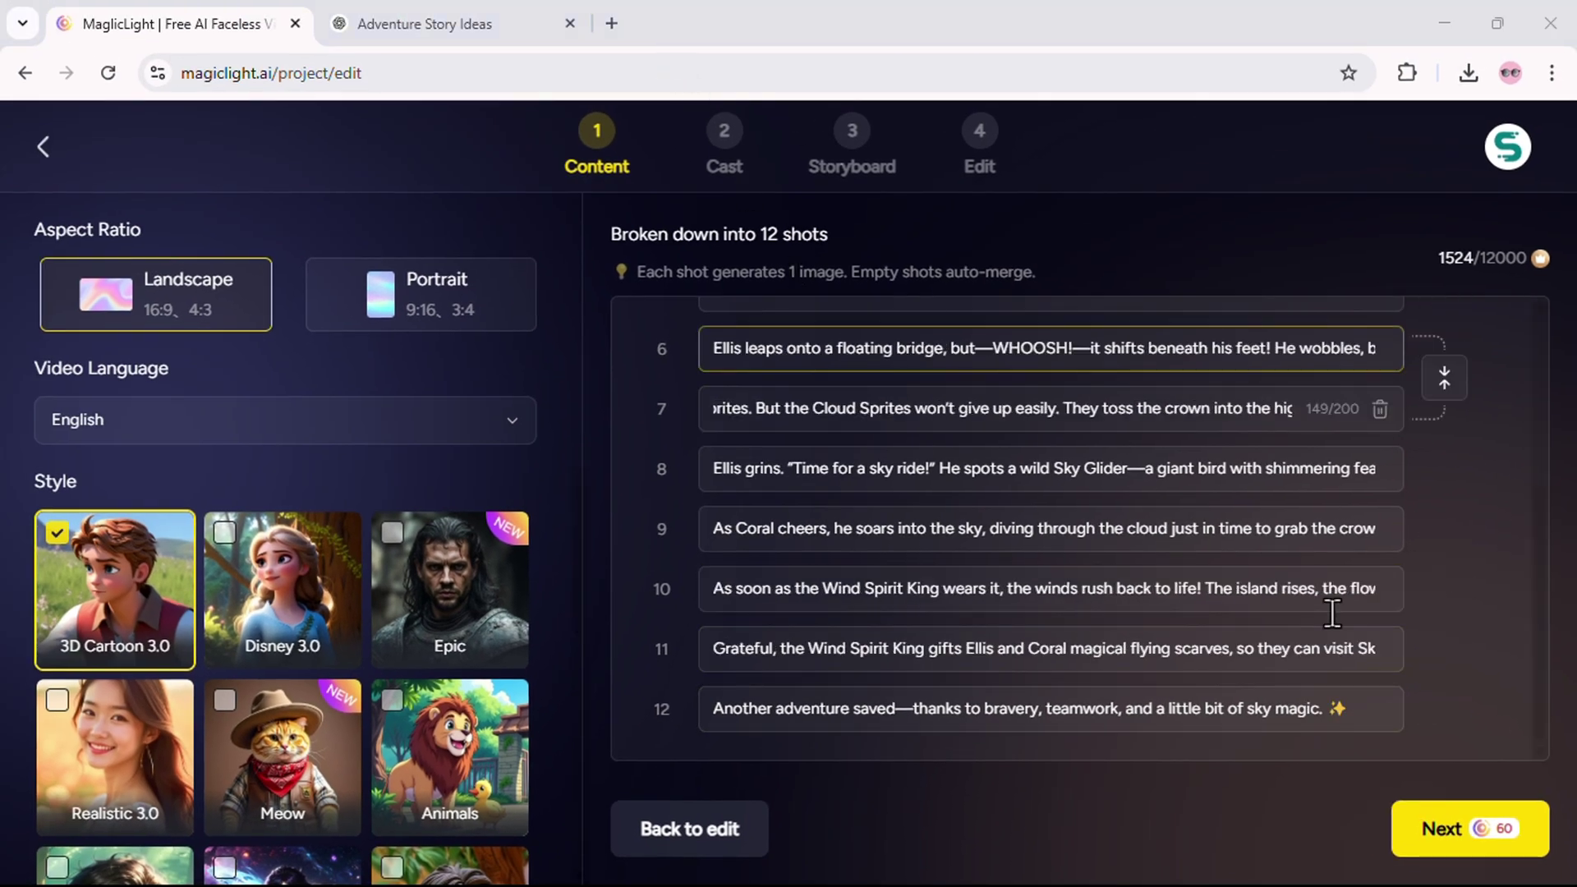
Continue to the Cast stage and fill the detected characters automatically with Auto-Cast
{"action": "left_click", "coordinate": [1458, 838]}
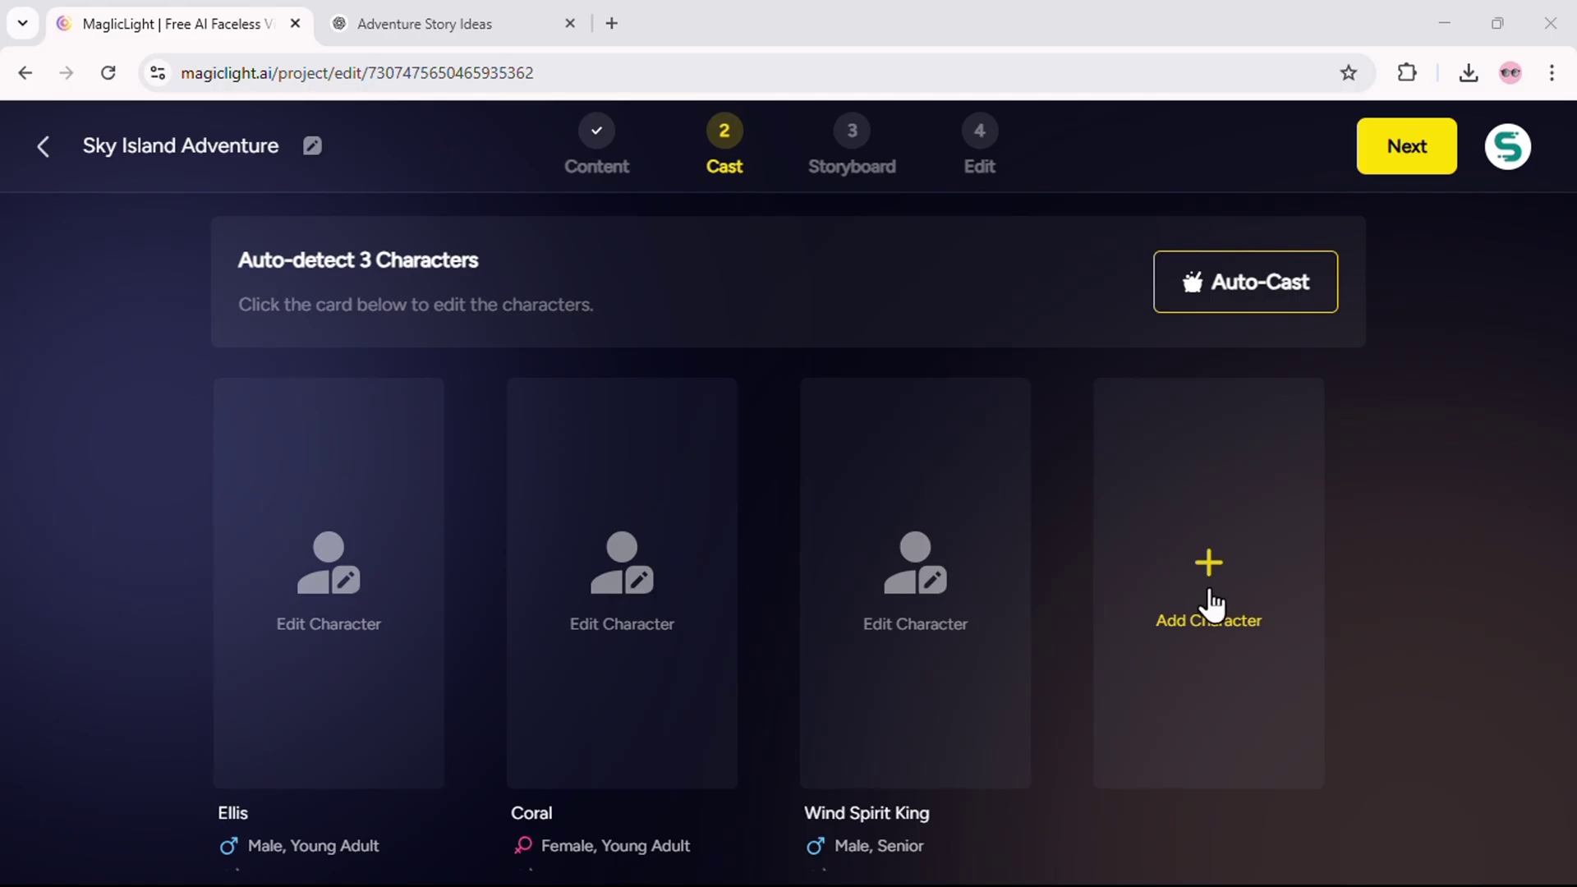
{"action": "left_click", "coordinate": [1209, 603]}
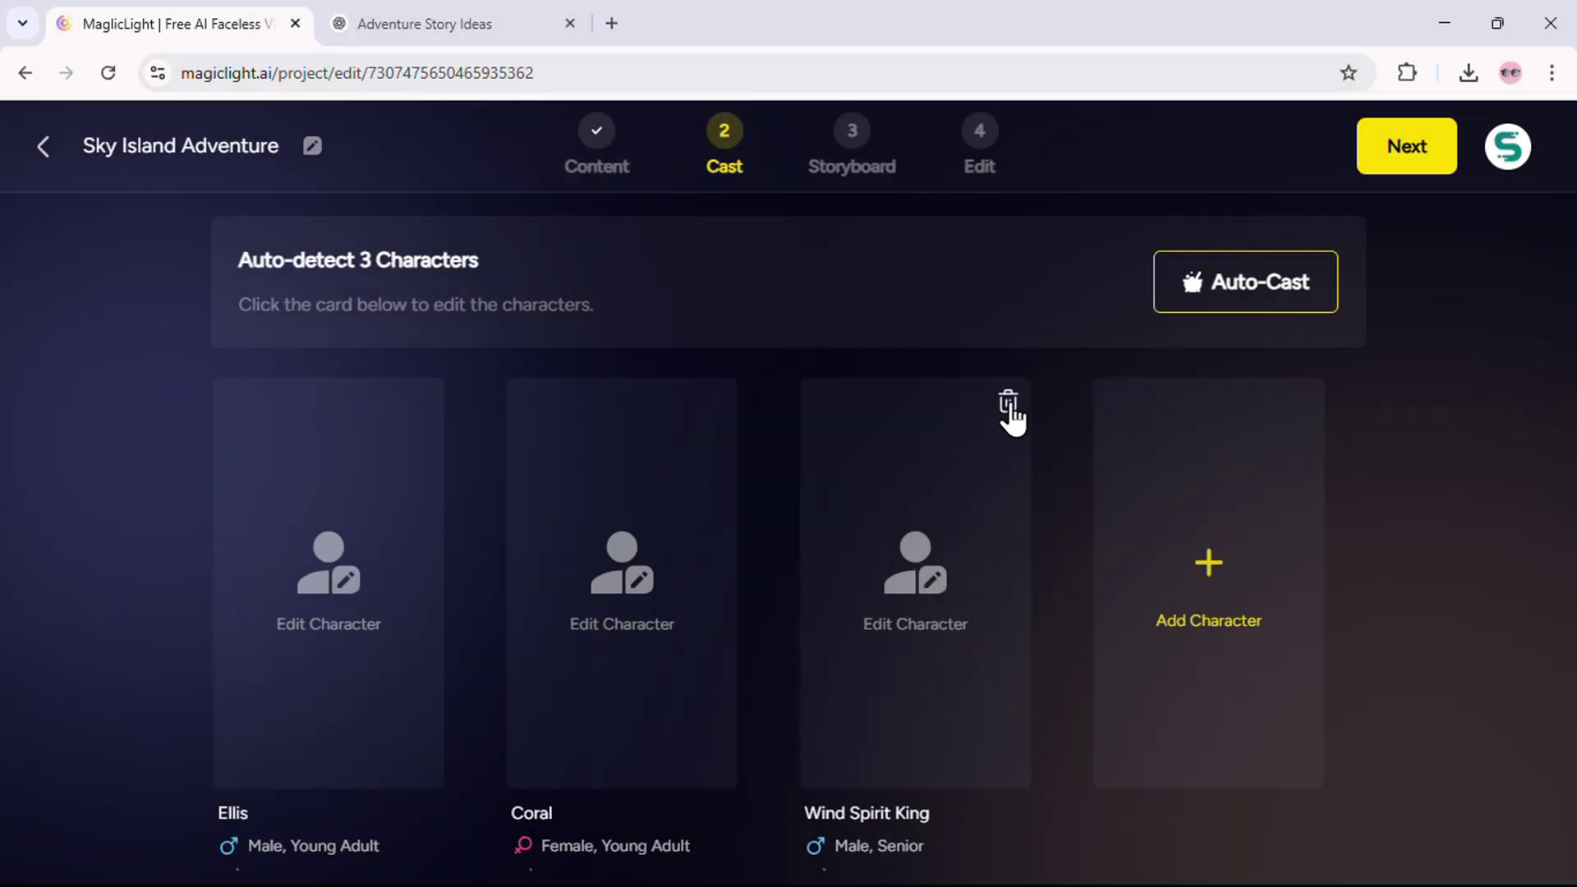
{"action": "left_click", "coordinate": [1245, 283]}
{"action": "mouse_move", "coordinate": [936, 500]}
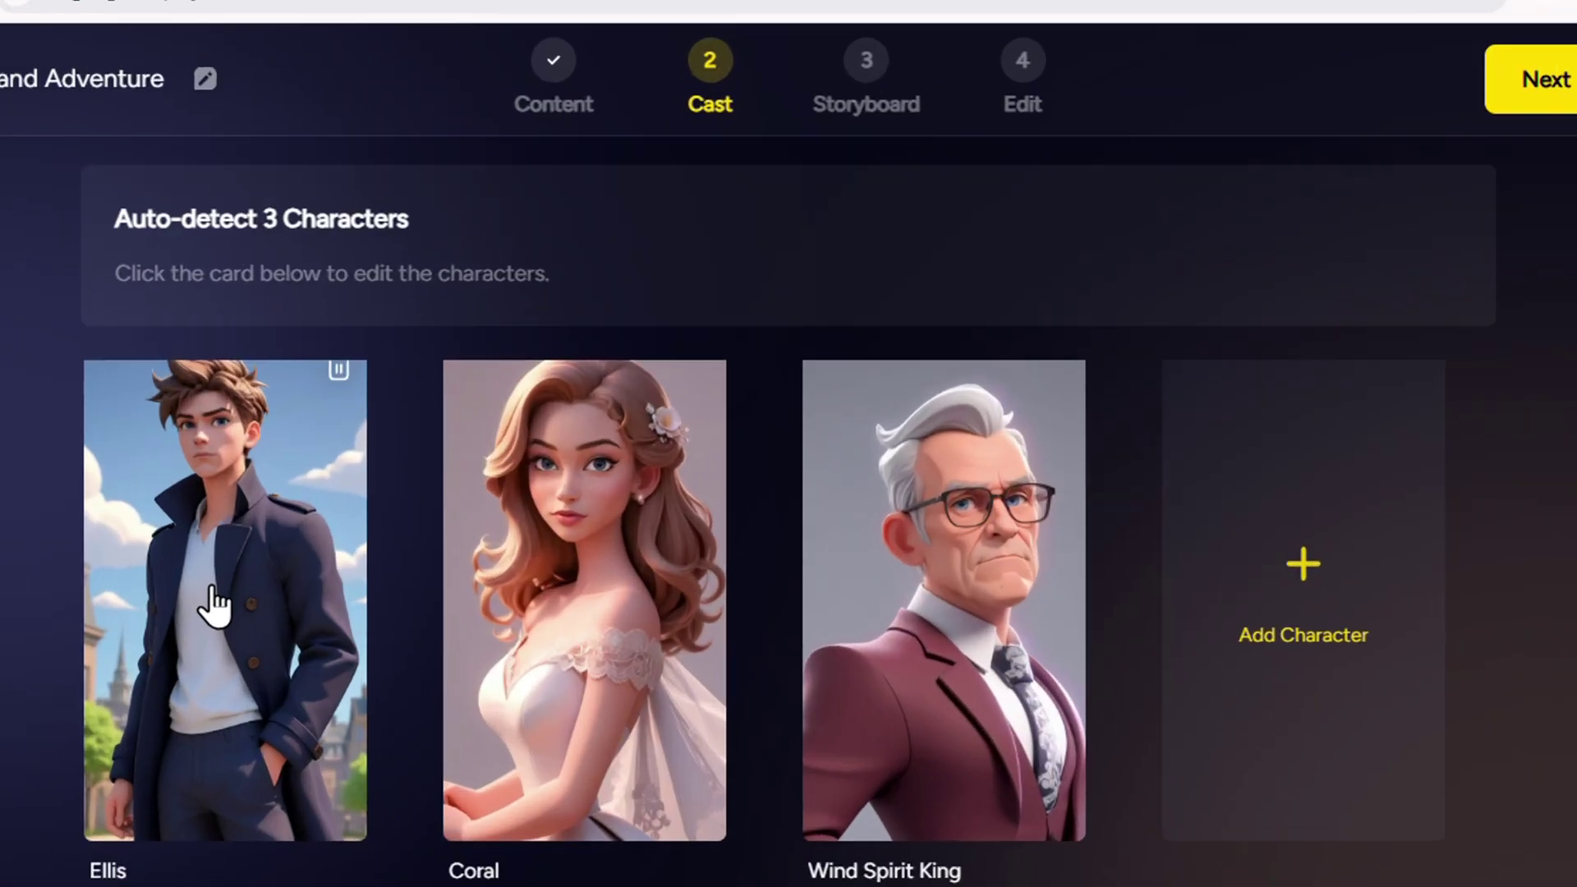
Open the Ellis character for editing, check the voiceover and gender options, and set the age to Teen
{"action": "left_click", "coordinate": [316, 574]}
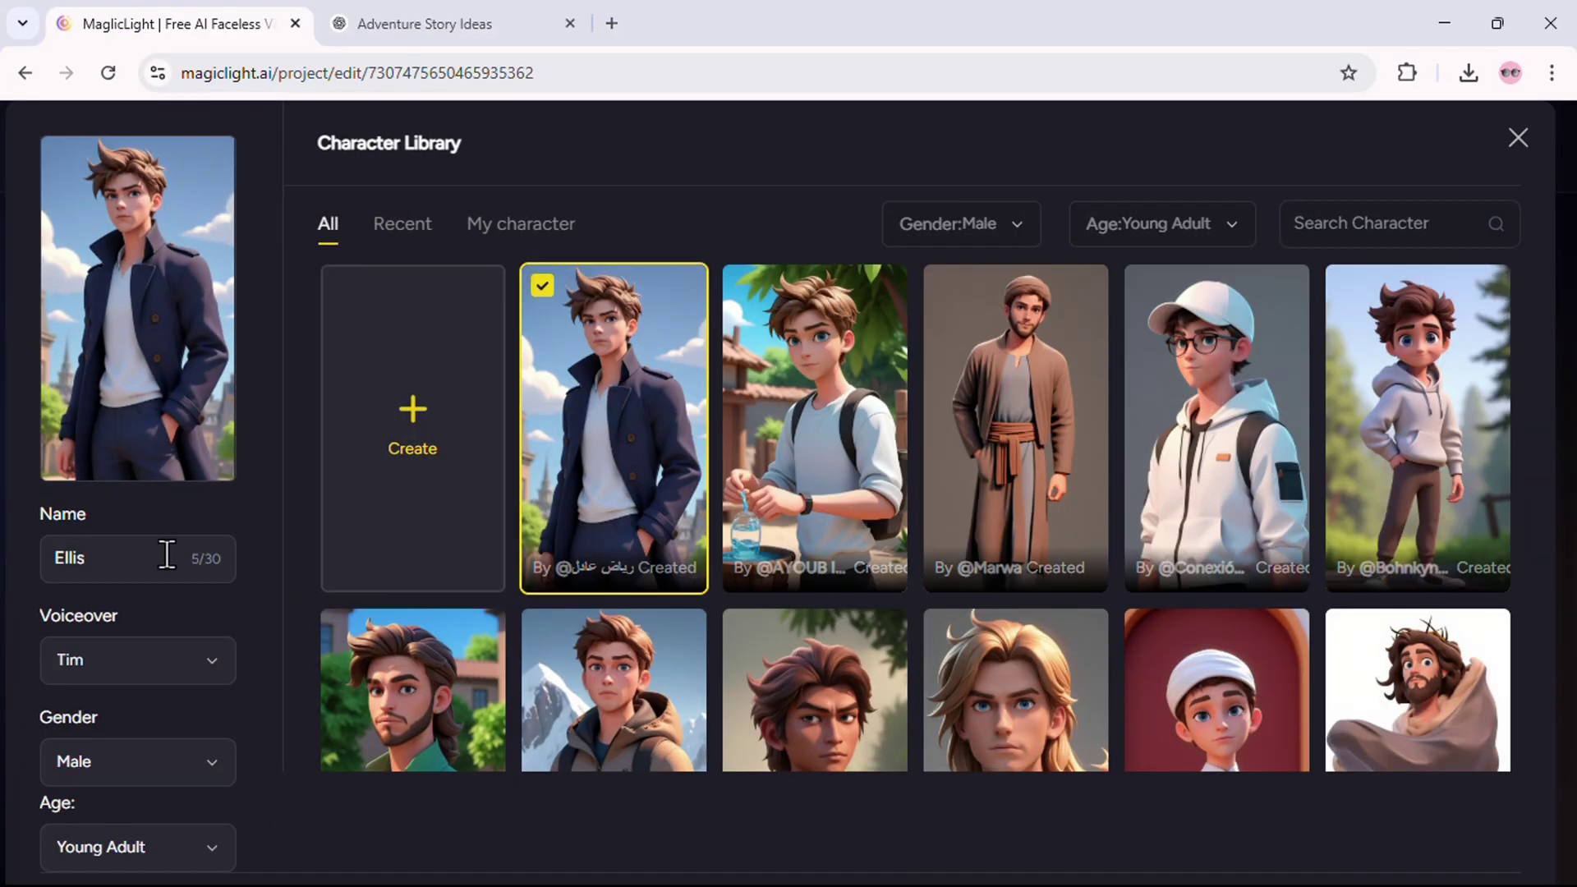
{"action": "left_click", "coordinate": [222, 669]}
{"action": "left_click", "coordinate": [194, 781]}
{"action": "left_click", "coordinate": [194, 780]}
{"action": "scroll", "coordinate": [206, 768], "scroll_direction": "down", "scroll_amount": 1}
{"action": "left_click", "coordinate": [205, 768]}
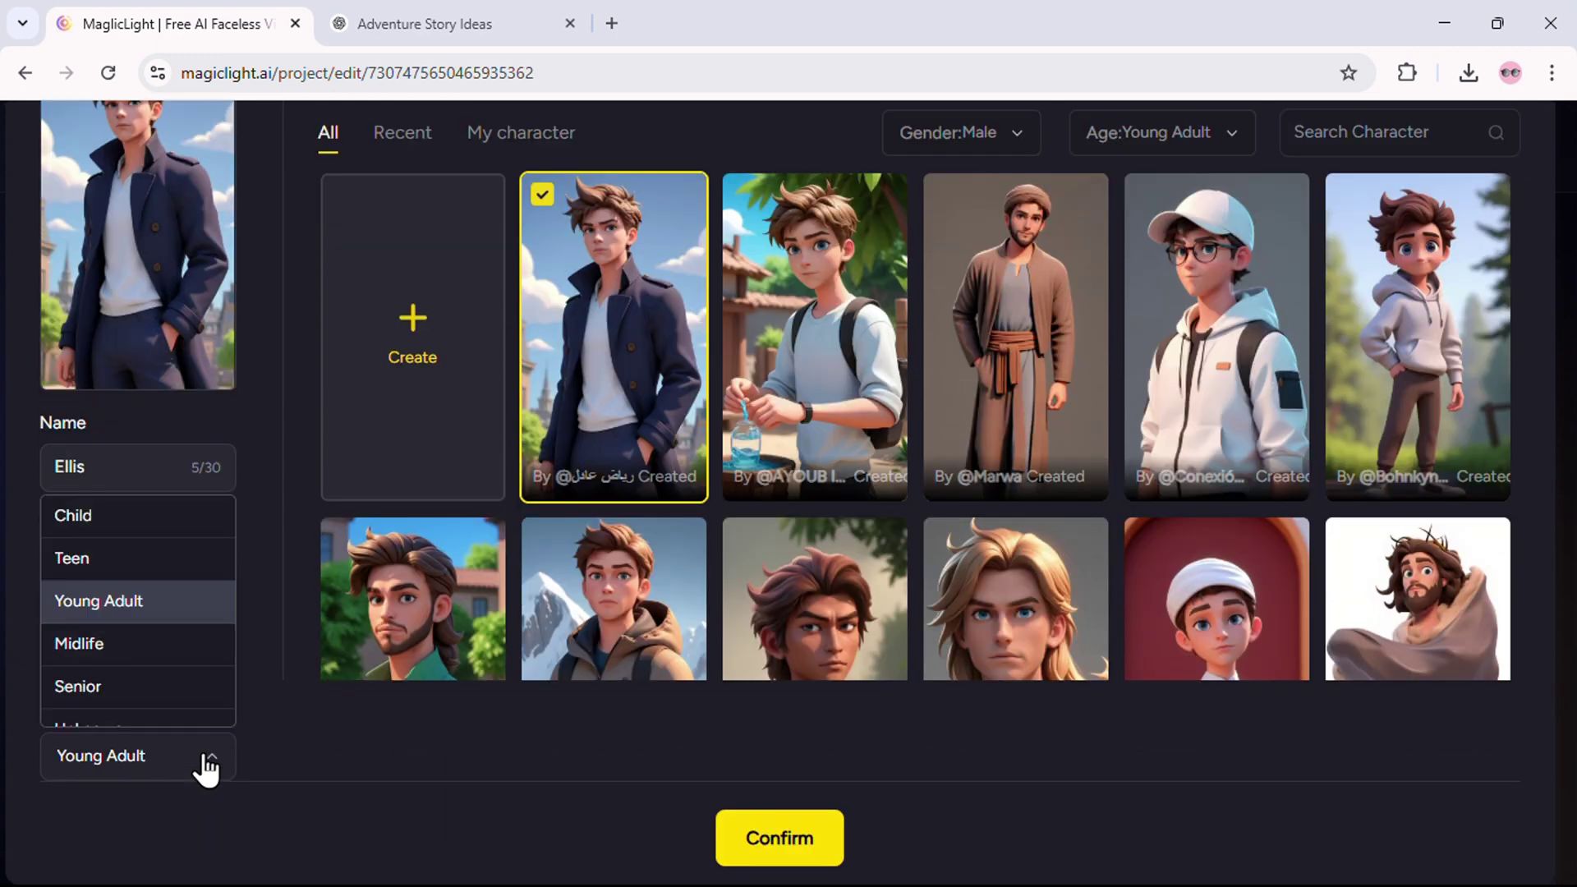
{"action": "left_click", "coordinate": [130, 548]}
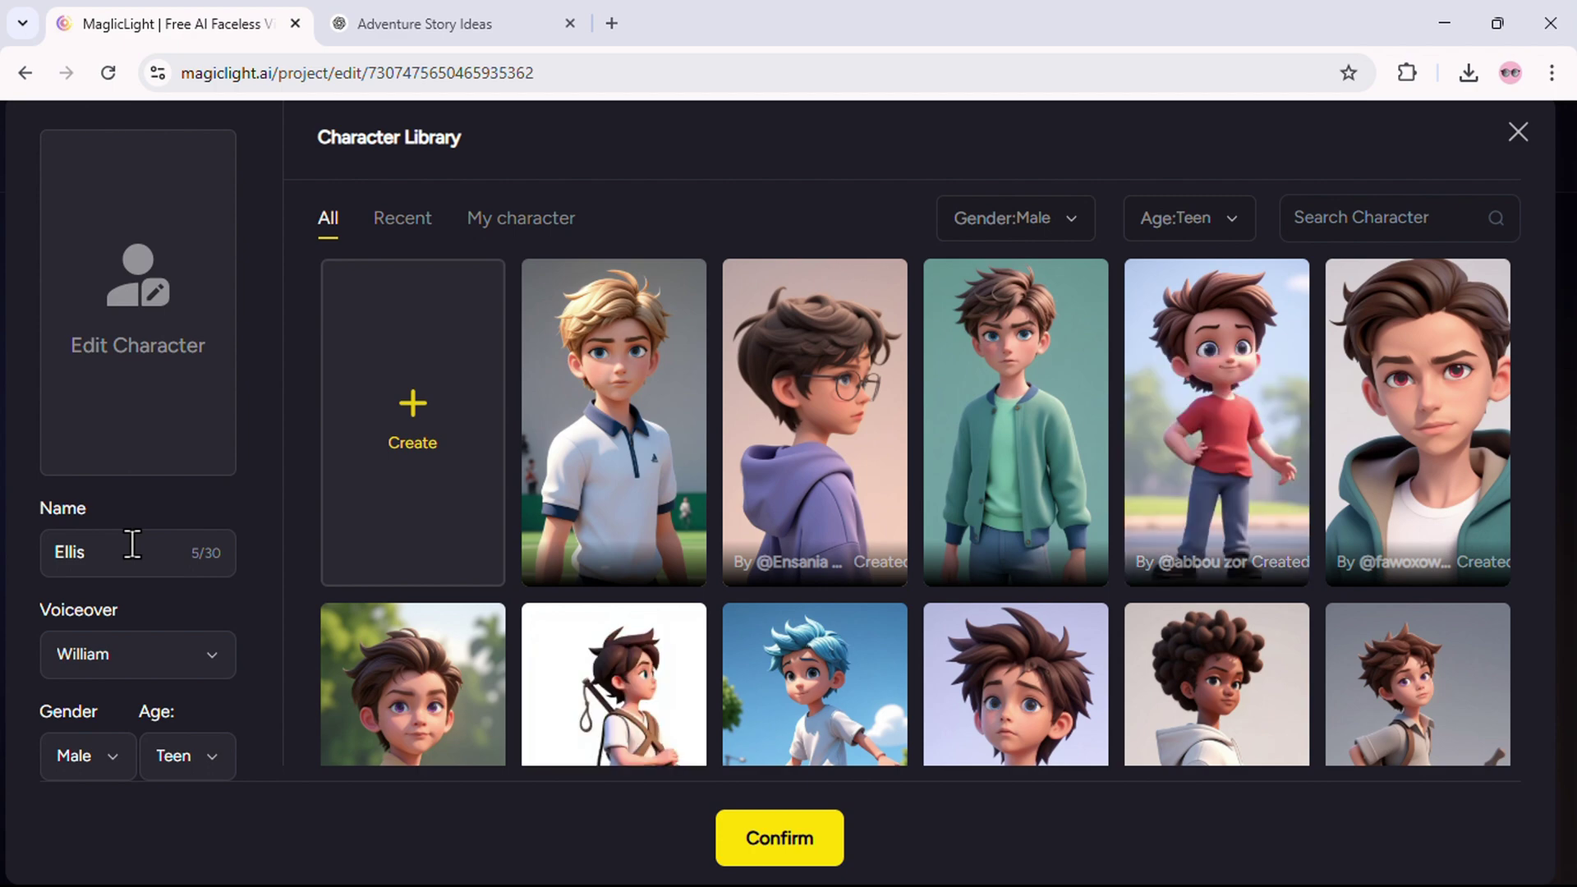
Choose the teen boy in the green jacket for Ellis and look through the rest of the character library
{"action": "left_click", "coordinate": [1010, 479]}
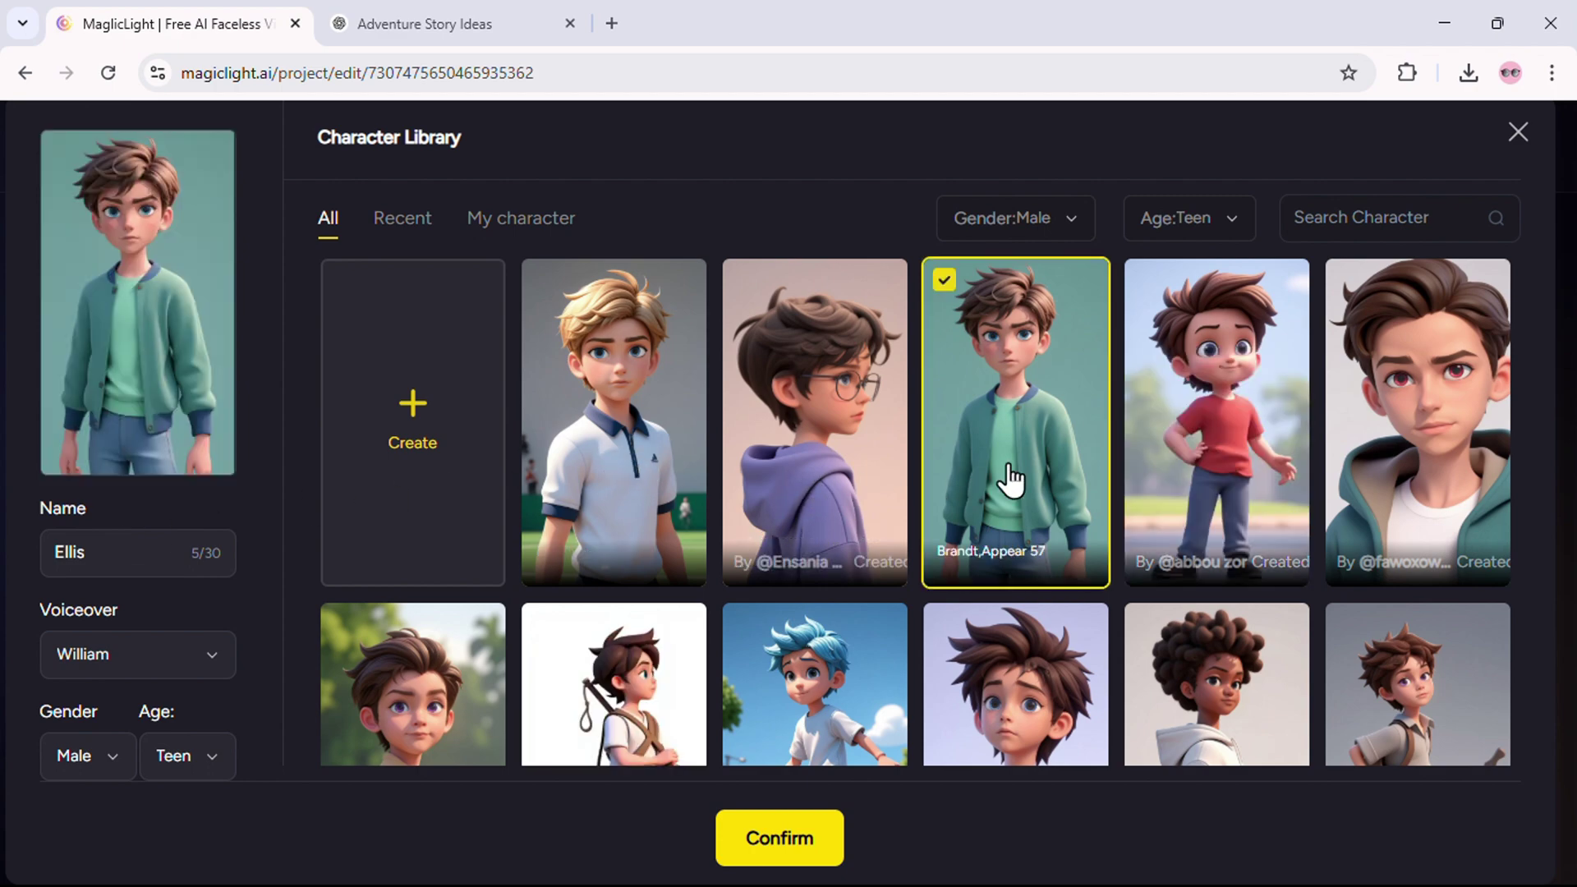
{"action": "scroll", "coordinate": [1012, 476], "scroll_direction": "down", "scroll_amount": 2}
{"action": "scroll", "coordinate": [1012, 479], "scroll_direction": "up", "scroll_amount": 4}
Start creating a custom character for Ellis with gender Male, category Human and the teenage age group
{"action": "left_click", "coordinate": [411, 443]}
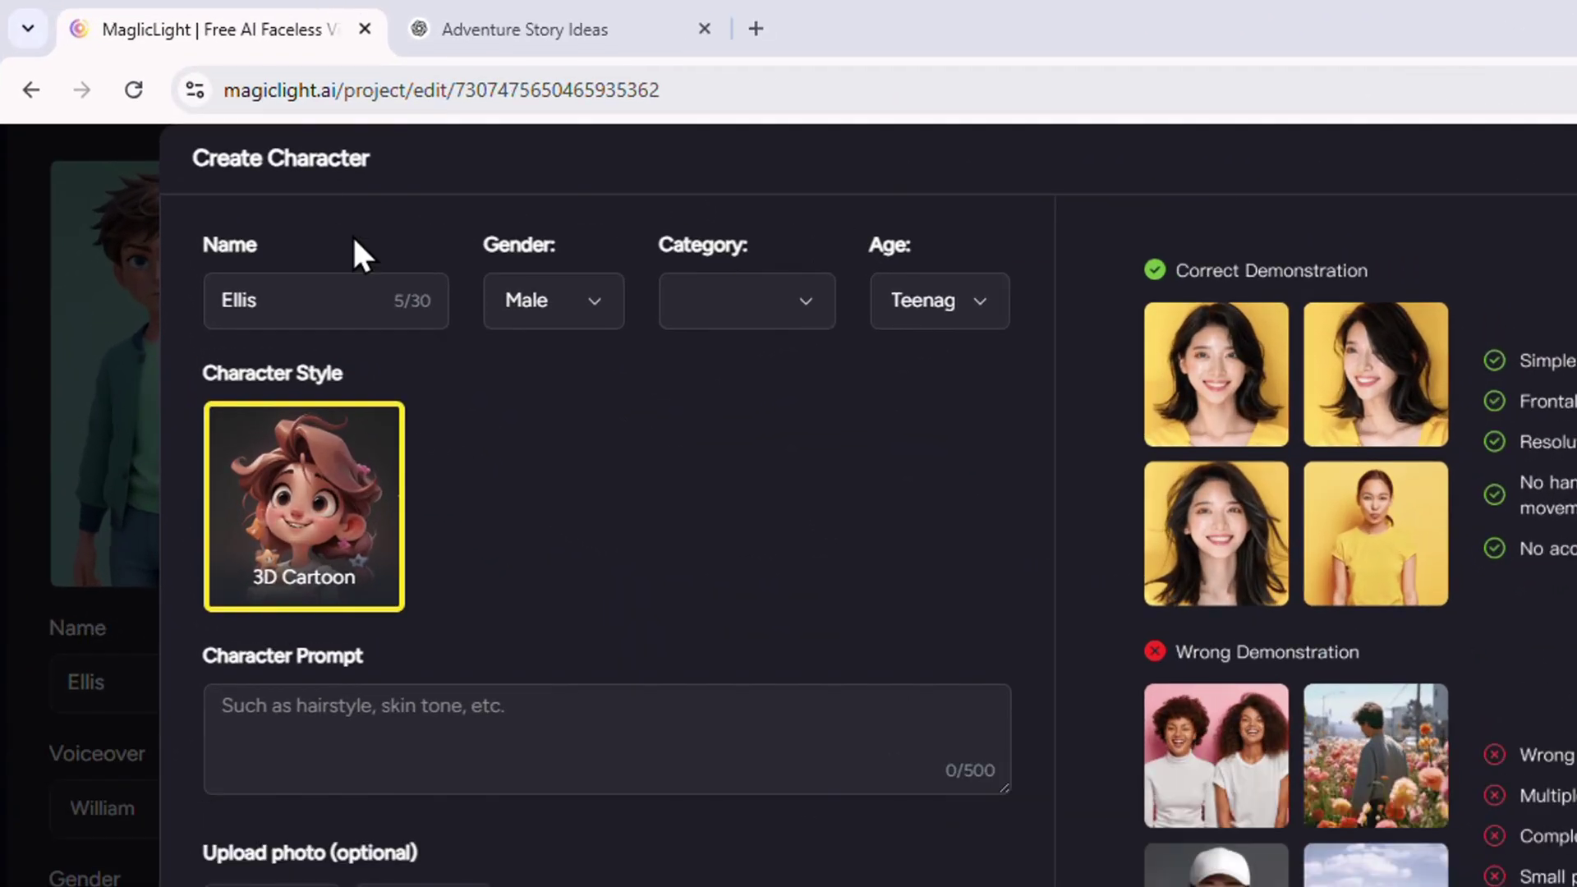
{"action": "left_click", "coordinate": [336, 312]}
{"action": "left_click", "coordinate": [574, 312]}
{"action": "left_click", "coordinate": [575, 314]}
{"action": "left_click", "coordinate": [747, 303]}
{"action": "left_click", "coordinate": [749, 354]}
{"action": "left_click", "coordinate": [936, 316]}
{"action": "left_click", "coordinate": [933, 279]}
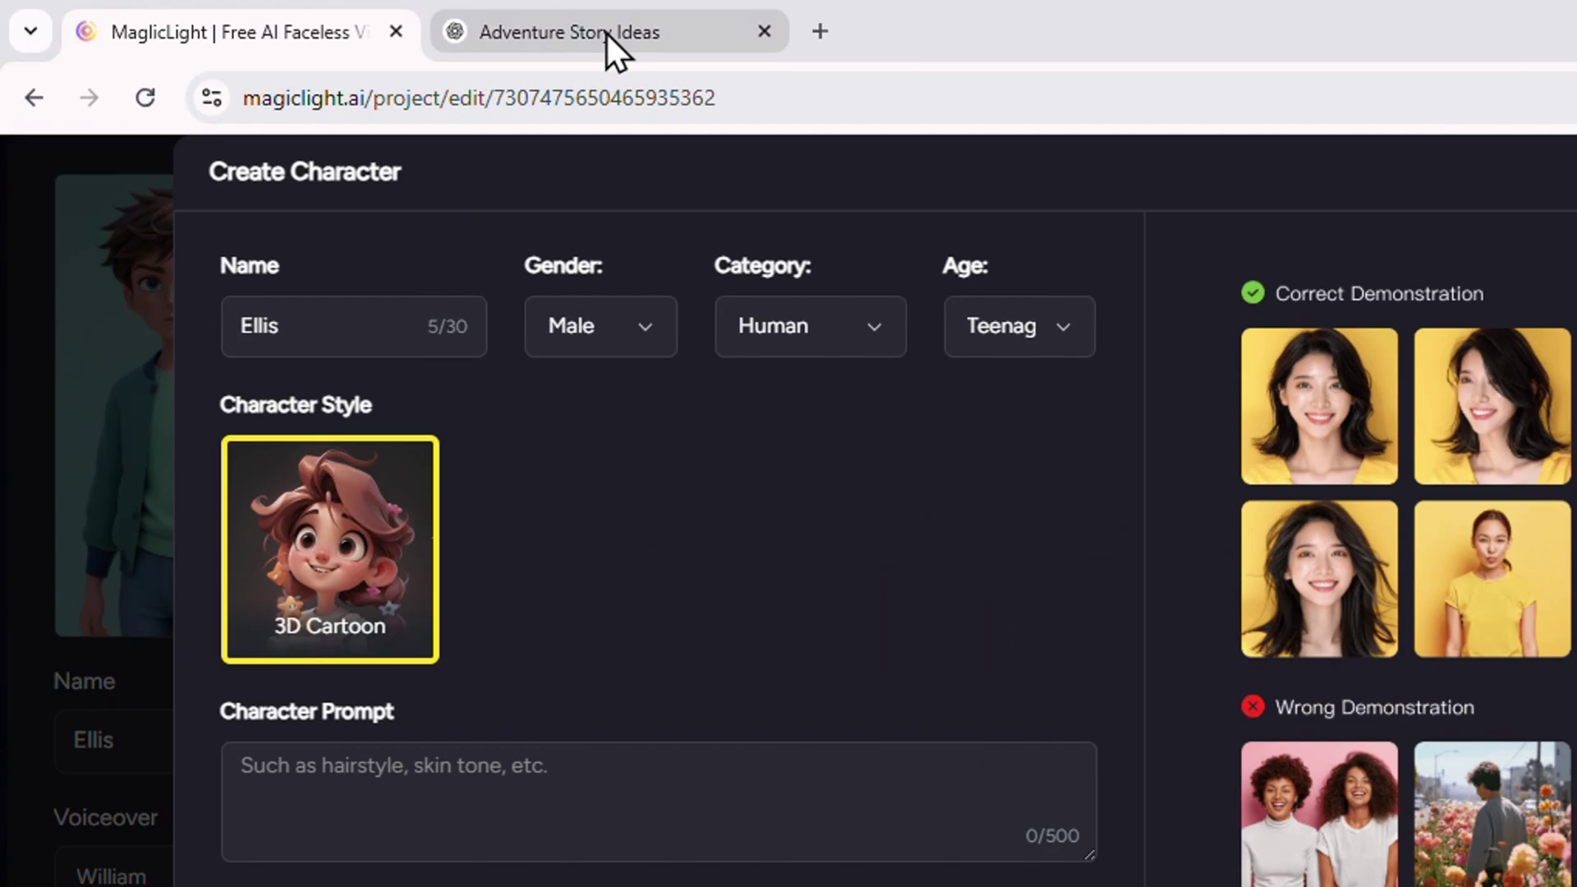
Switch to ChatGPT, request descriptions of the story's characters, and copy the paragraph describing Ellis
{"action": "left_click", "coordinate": [608, 33]}
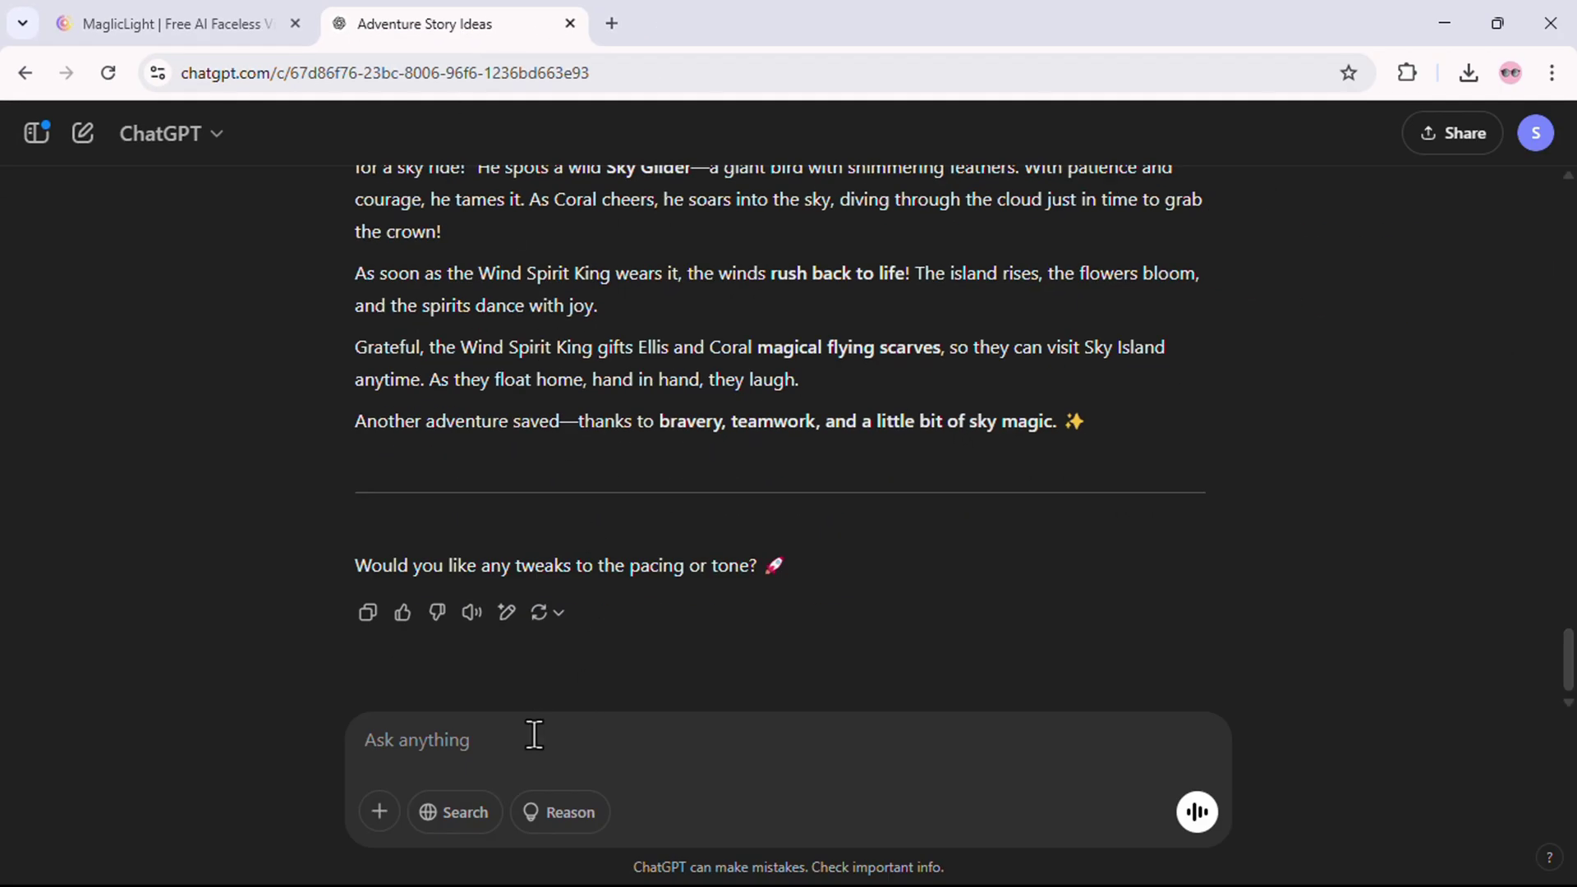
{"action": "key", "text": "ctrl+v"}
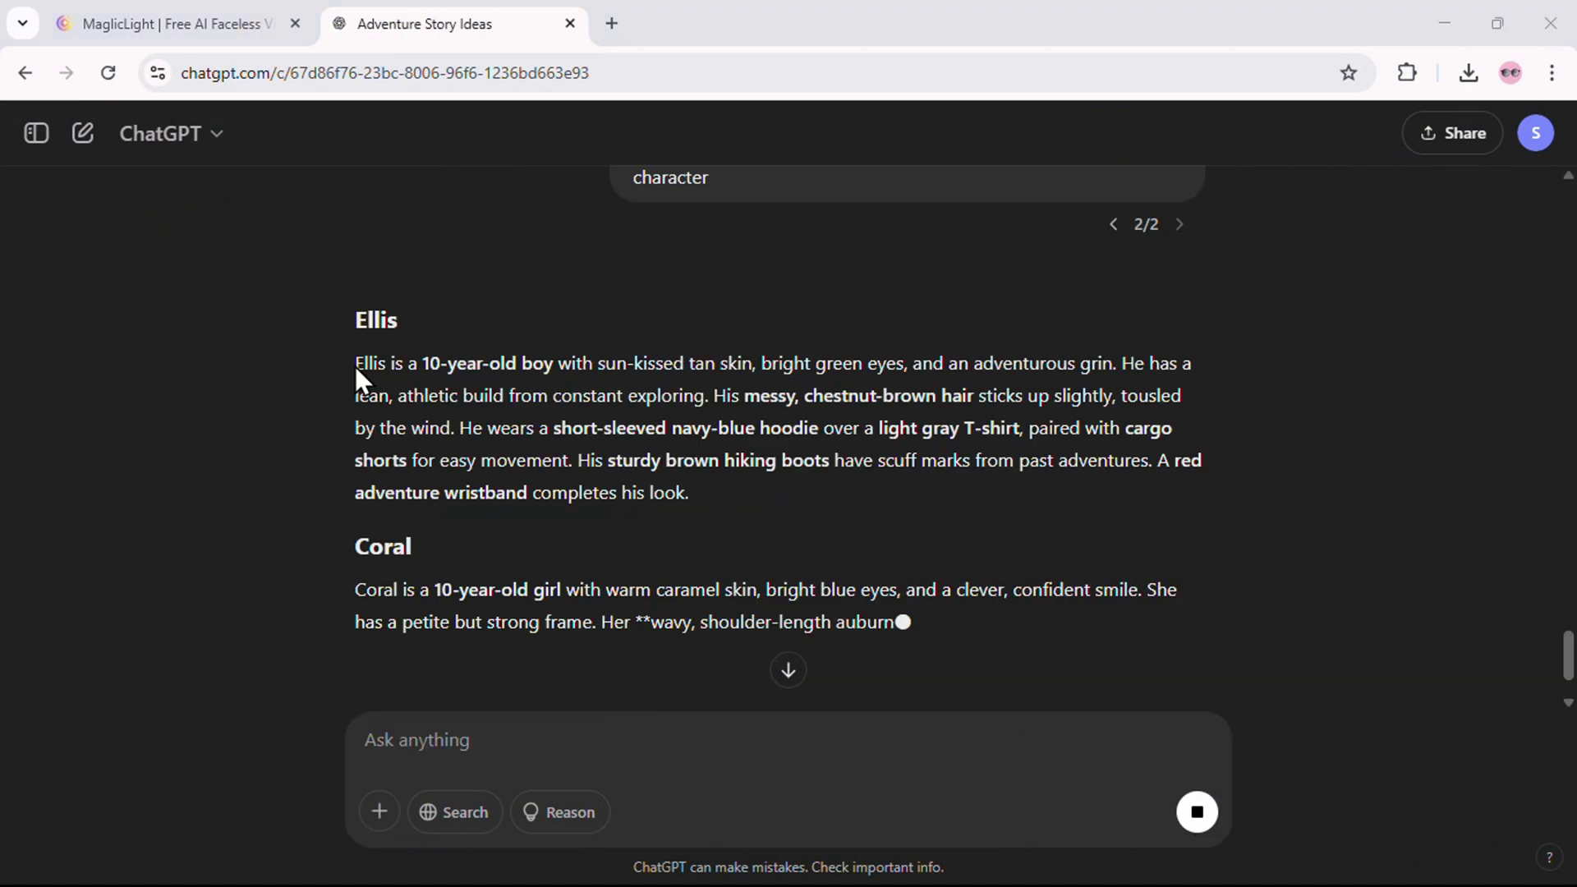
{"action": "left_click_drag", "start_coordinate": [356, 364], "coordinate": [751, 491]}
{"action": "right_click", "coordinate": [528, 428]}
{"action": "left_click", "coordinate": [604, 457]}
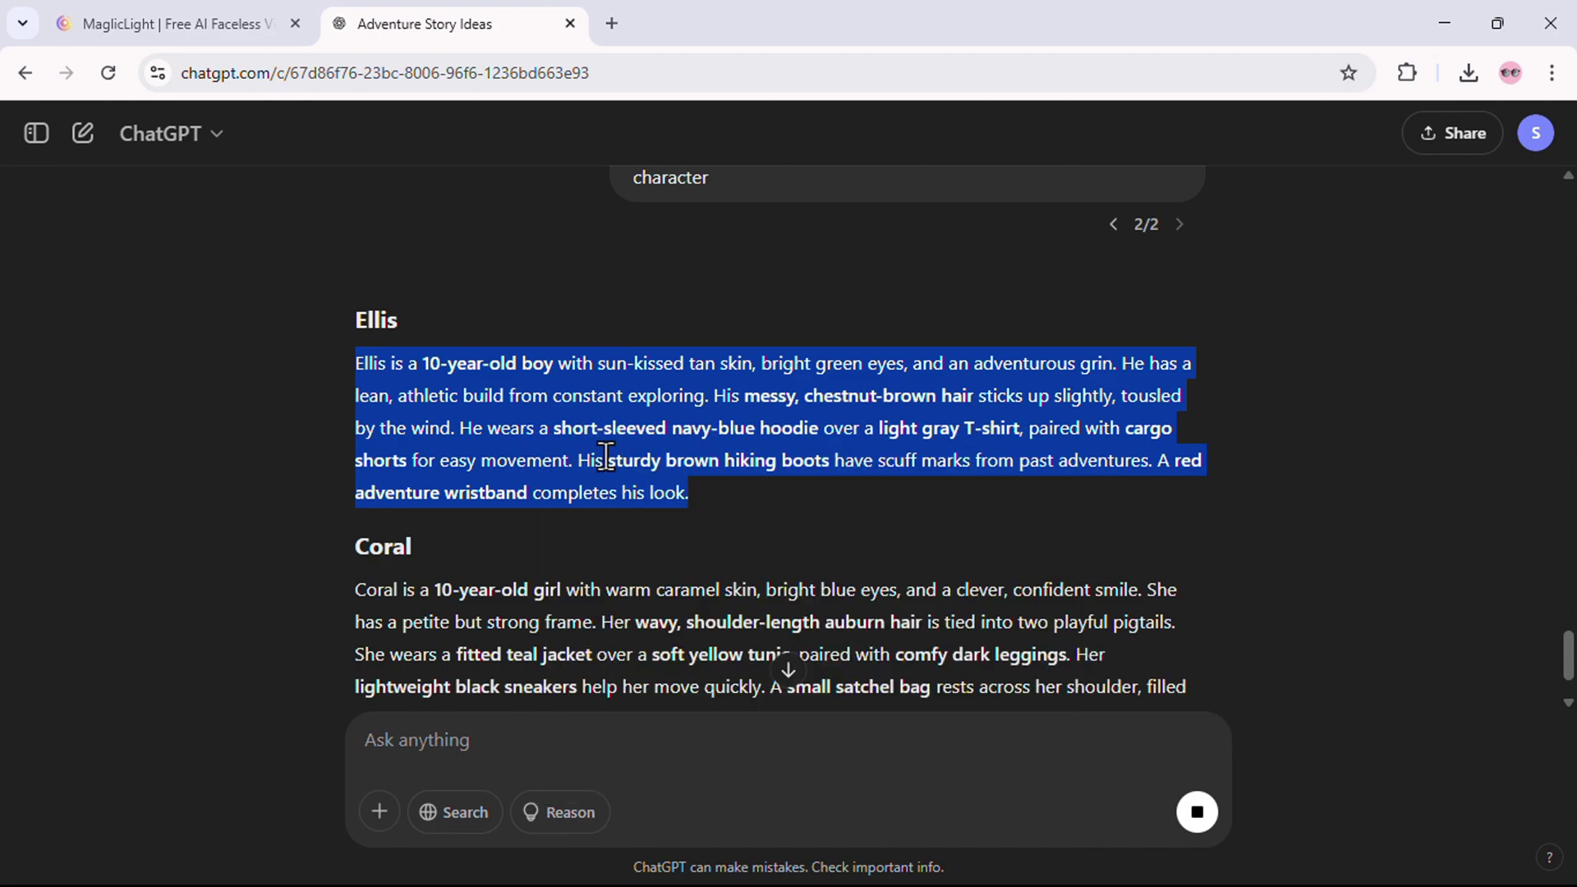
Back in MagicLight, generate the custom Ellis character from the copied description as its prompt and apply the result
{"action": "left_click", "coordinate": [207, 37]}
{"action": "right_click", "coordinate": [277, 574]}
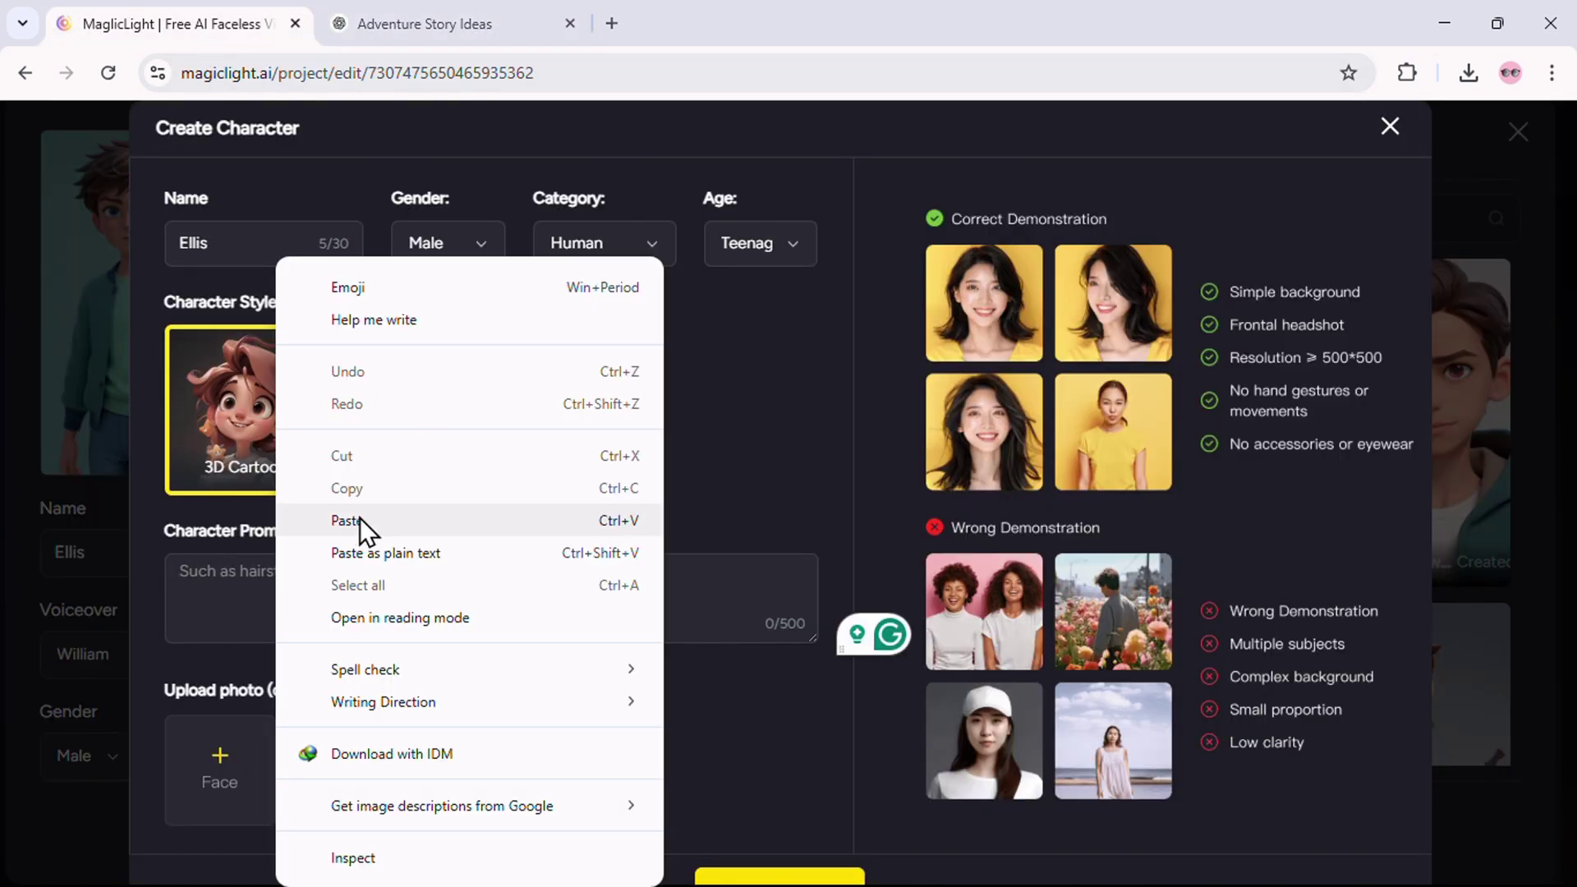
{"action": "left_click", "coordinate": [461, 532]}
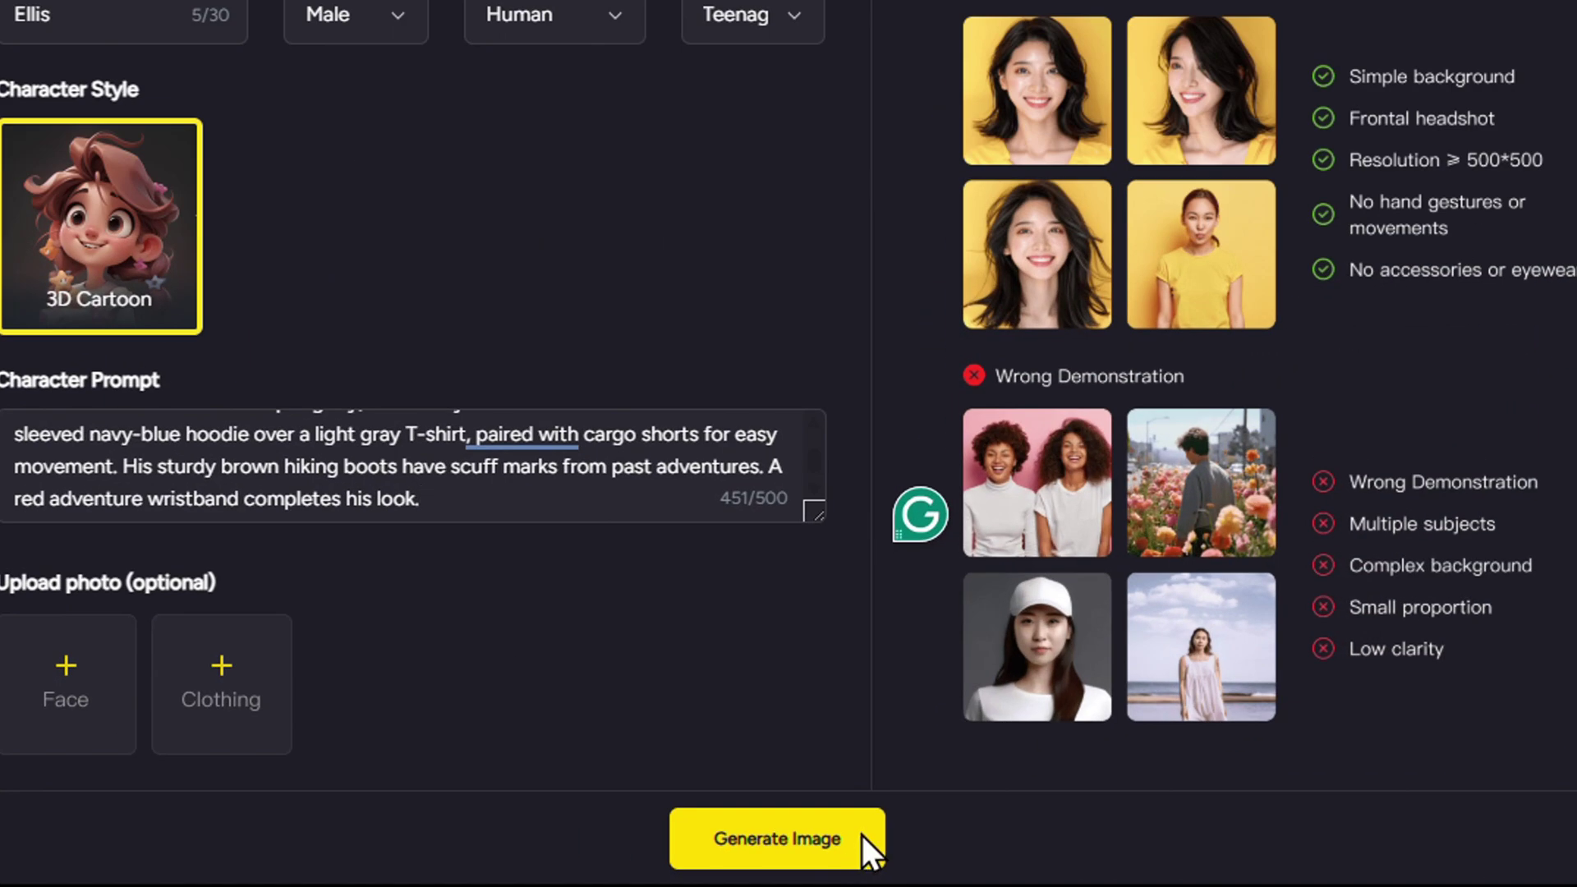
{"action": "left_click", "coordinate": [867, 846]}
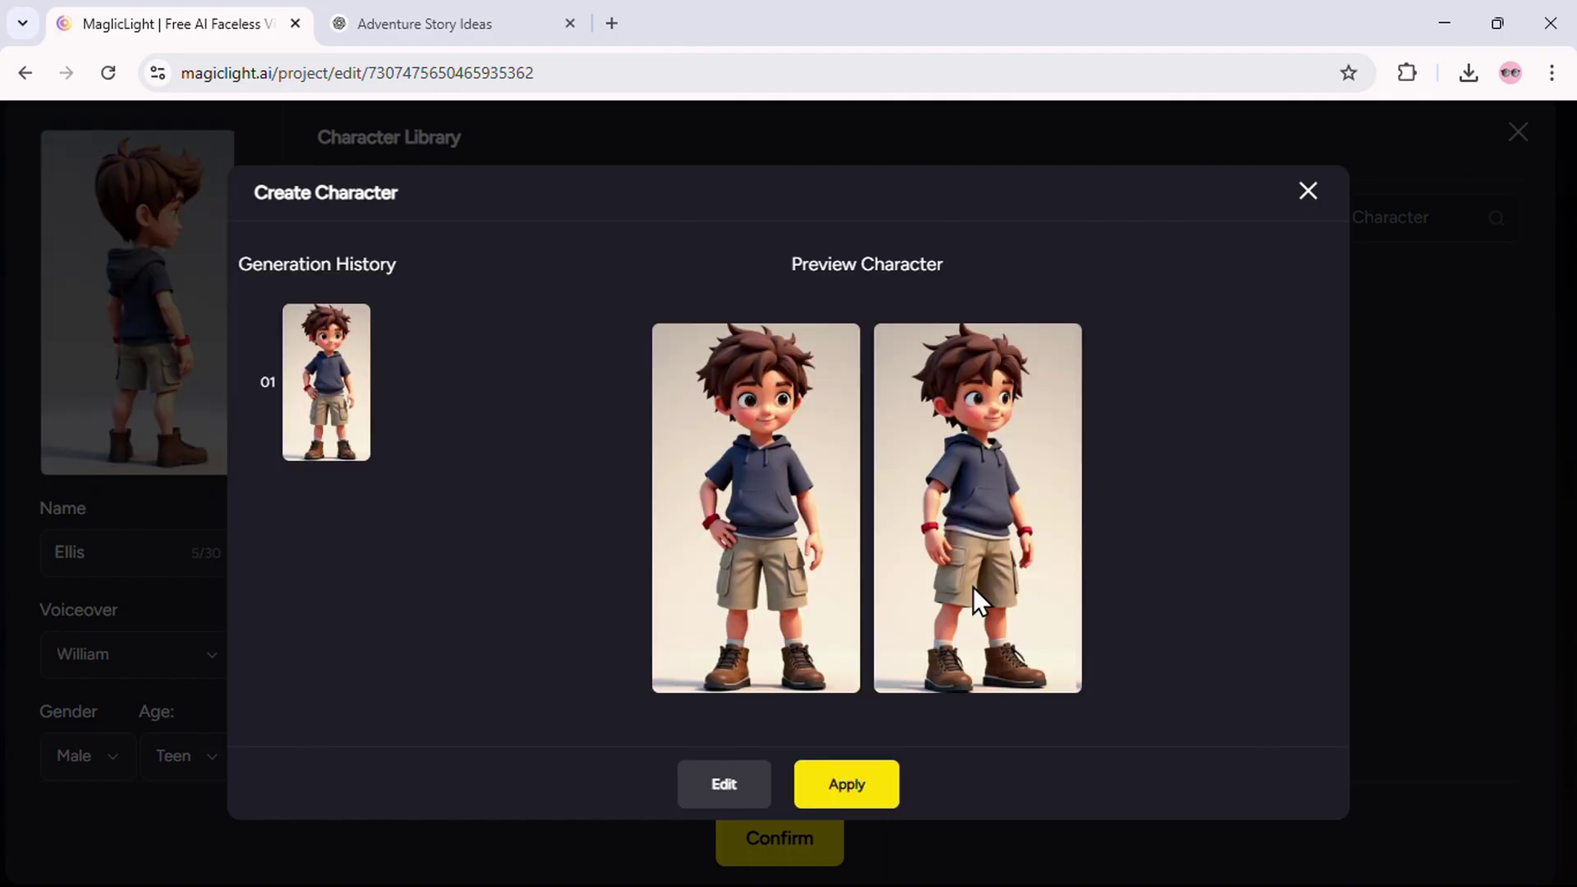
{"action": "left_click", "coordinate": [842, 786]}
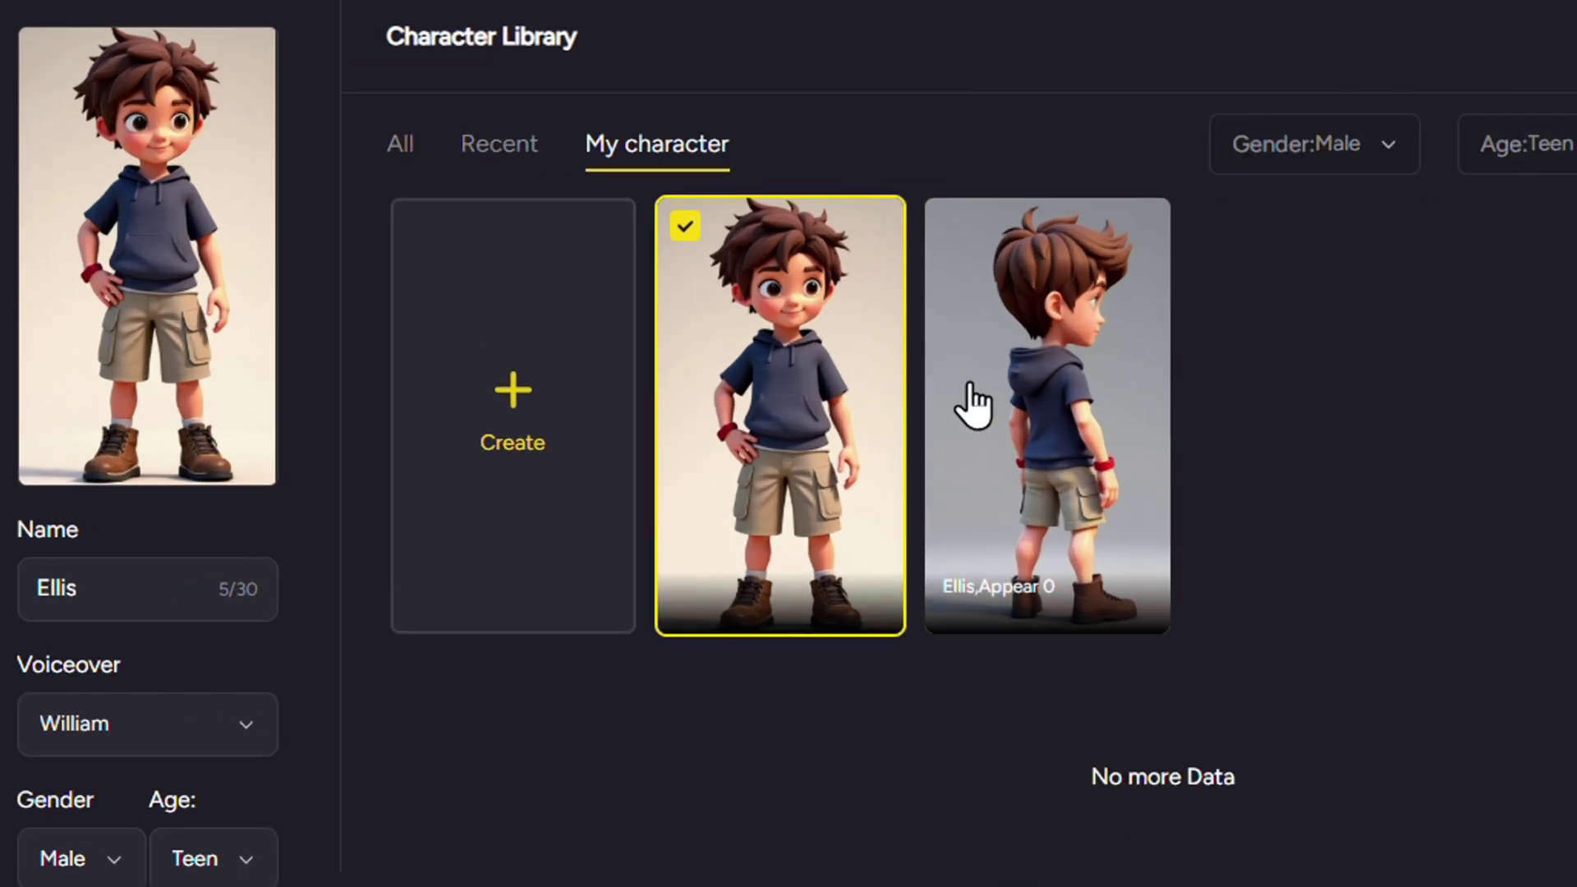
Choose the Ellis image seen from behind in a navy hoodie for the cast, and continue to the Storyboard stage
{"action": "left_click", "coordinate": [974, 405]}
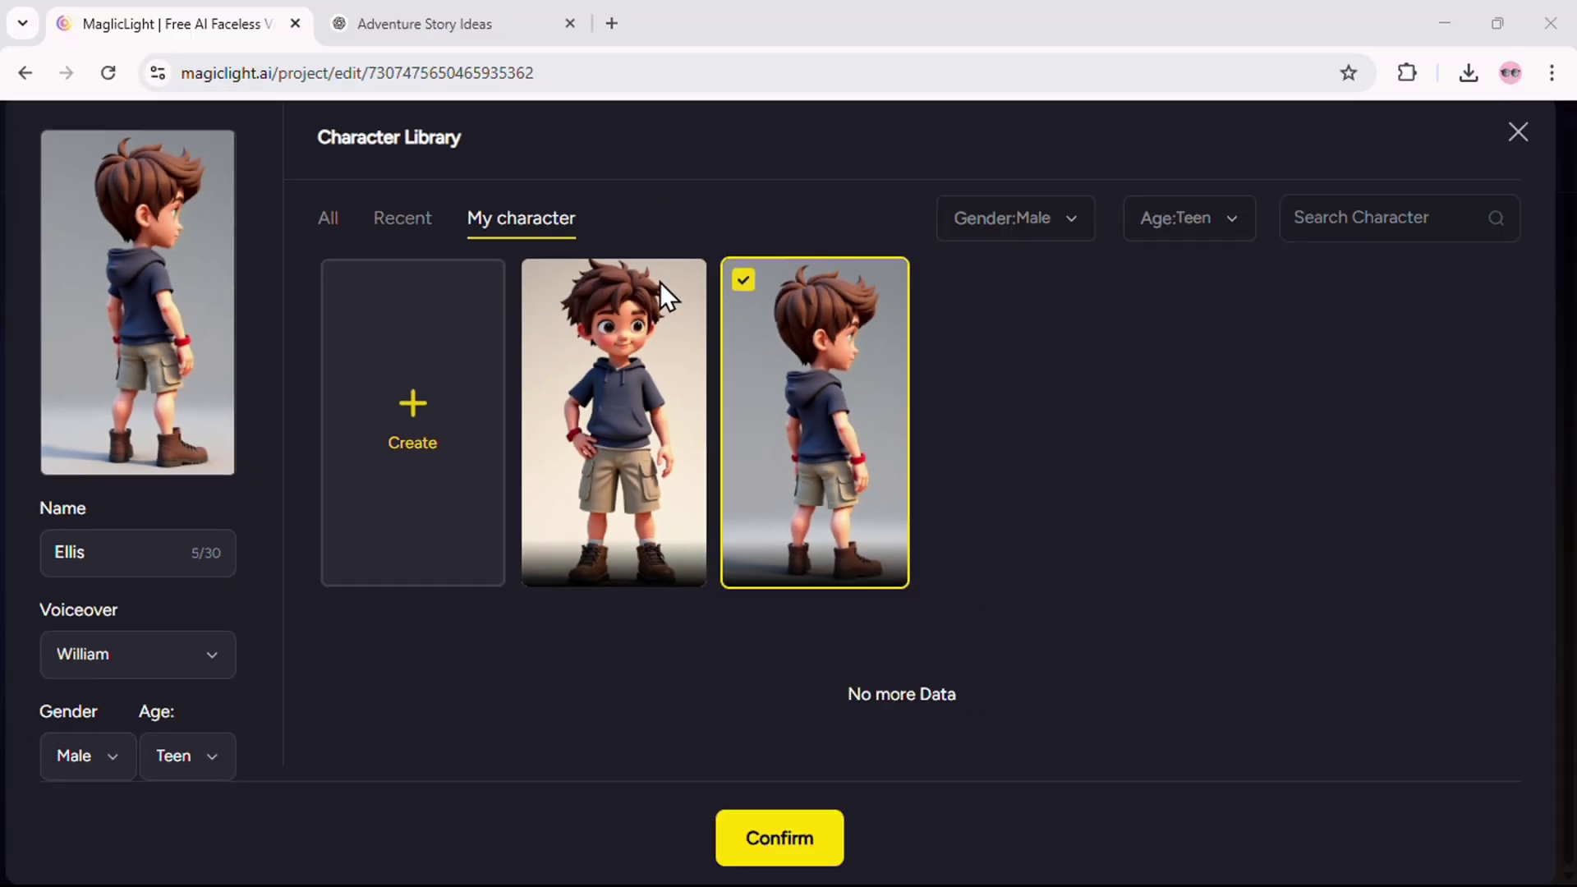
{"action": "left_click", "coordinate": [749, 824]}
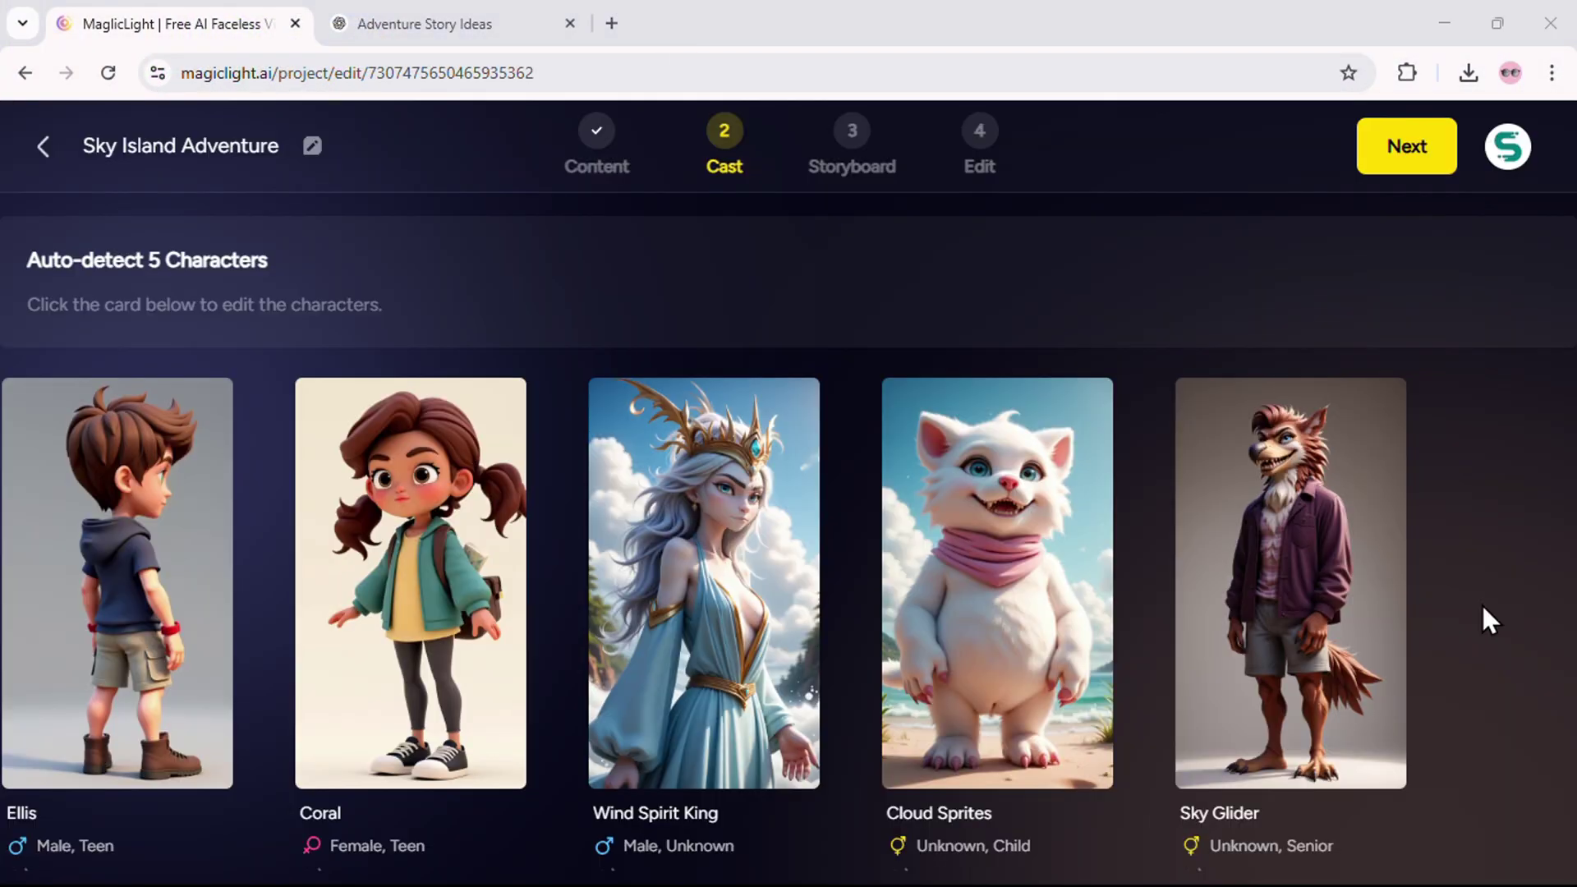
{"action": "left_click", "coordinate": [1402, 155]}
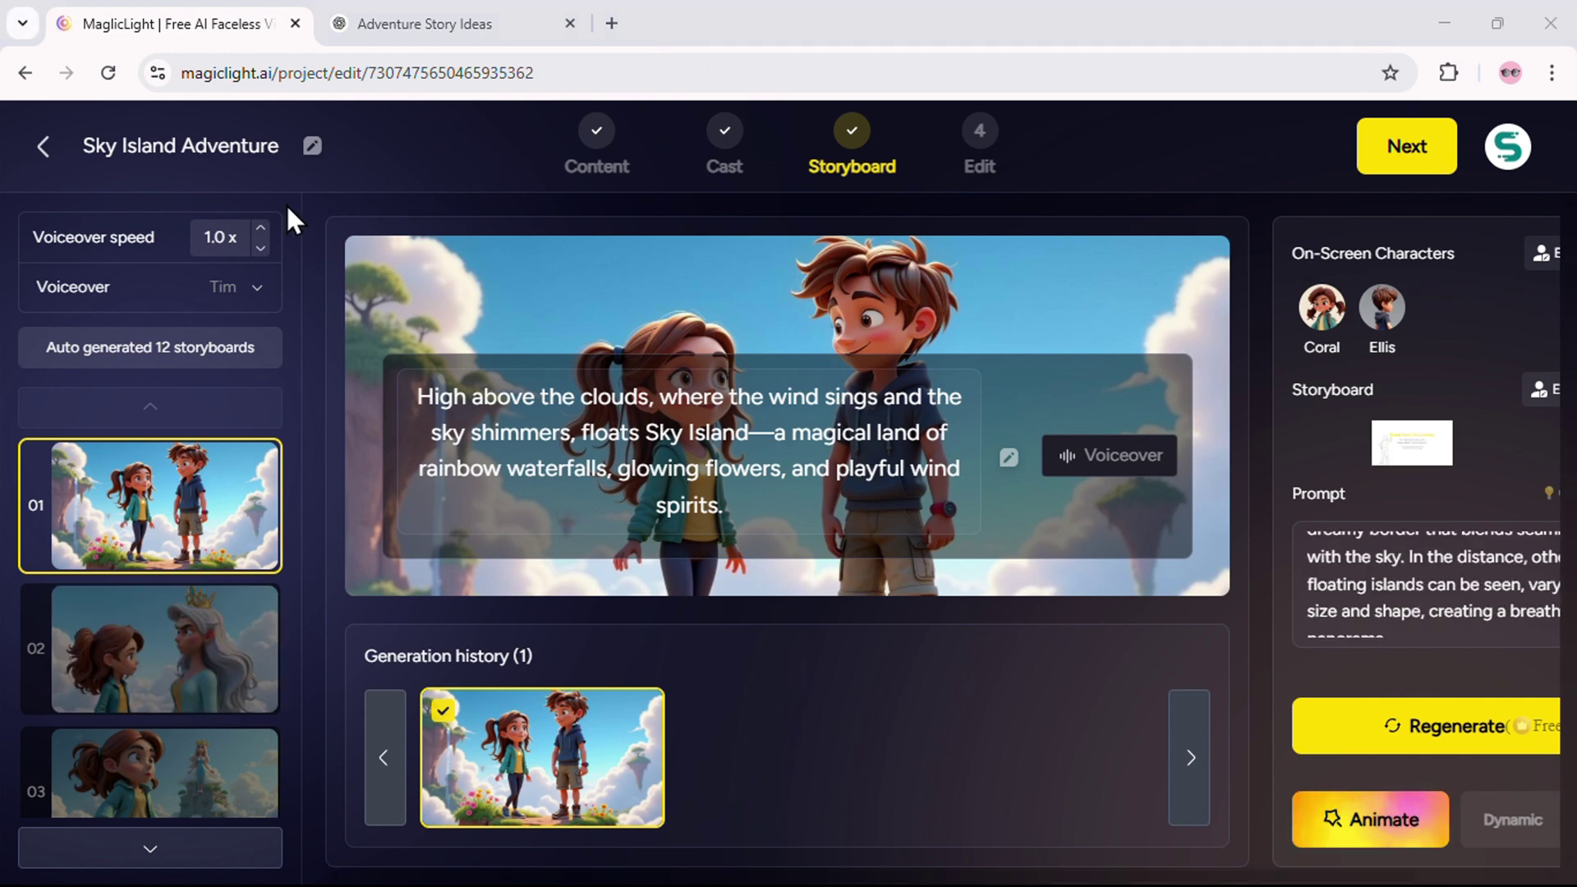
Try a voiceover speed of 1.1x and return it to 1.0x
{"action": "left_click_drag", "start_coordinate": [158, 239], "coordinate": [2, 215]}
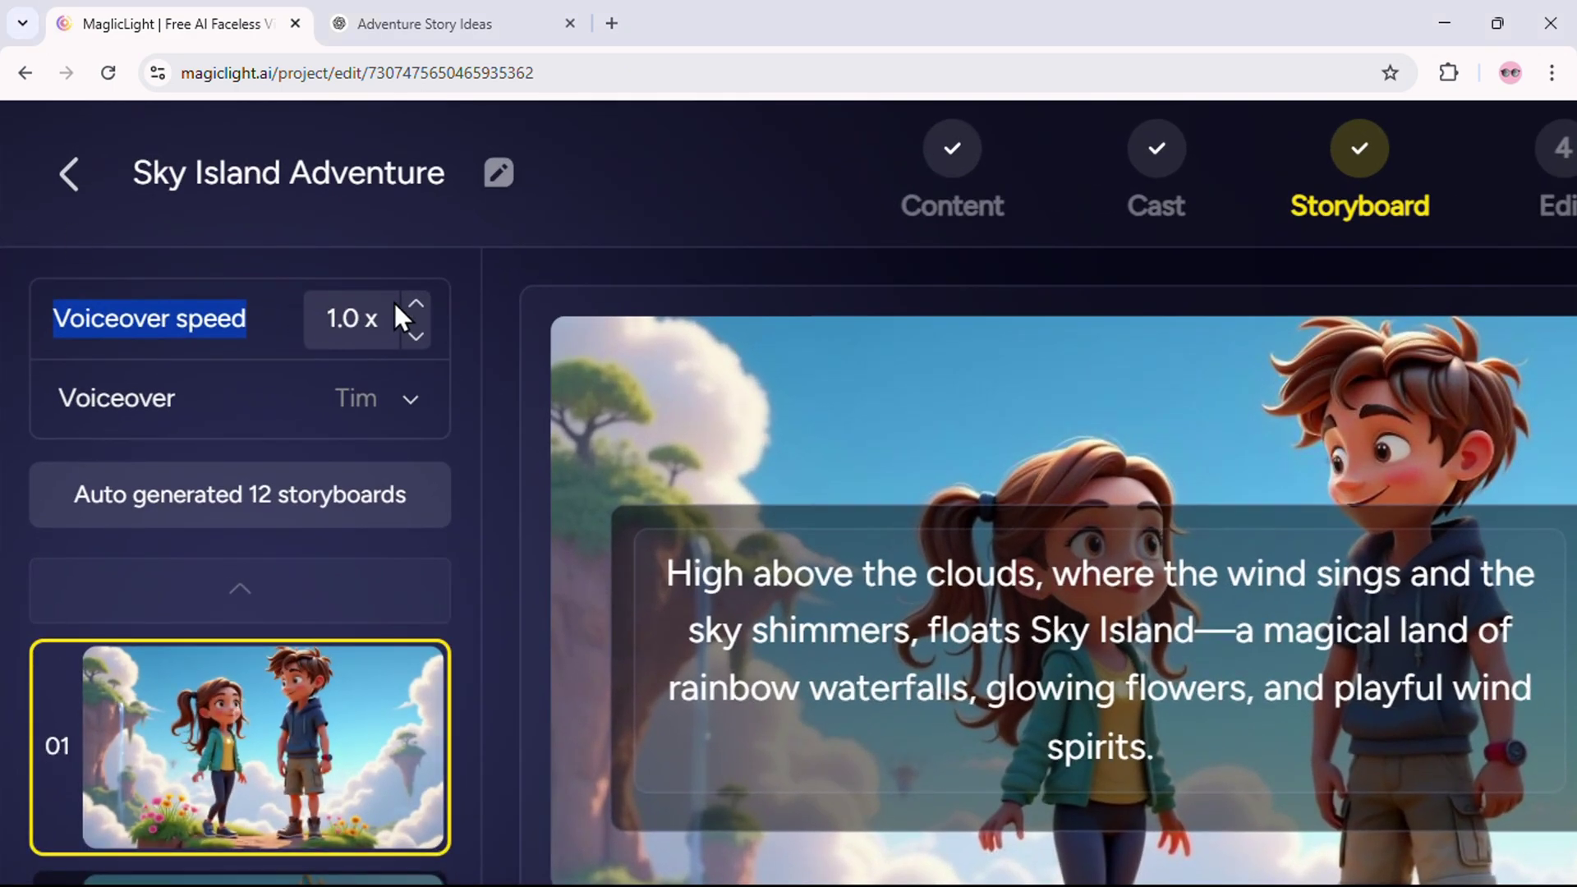
{"action": "left_click", "coordinate": [311, 253]}
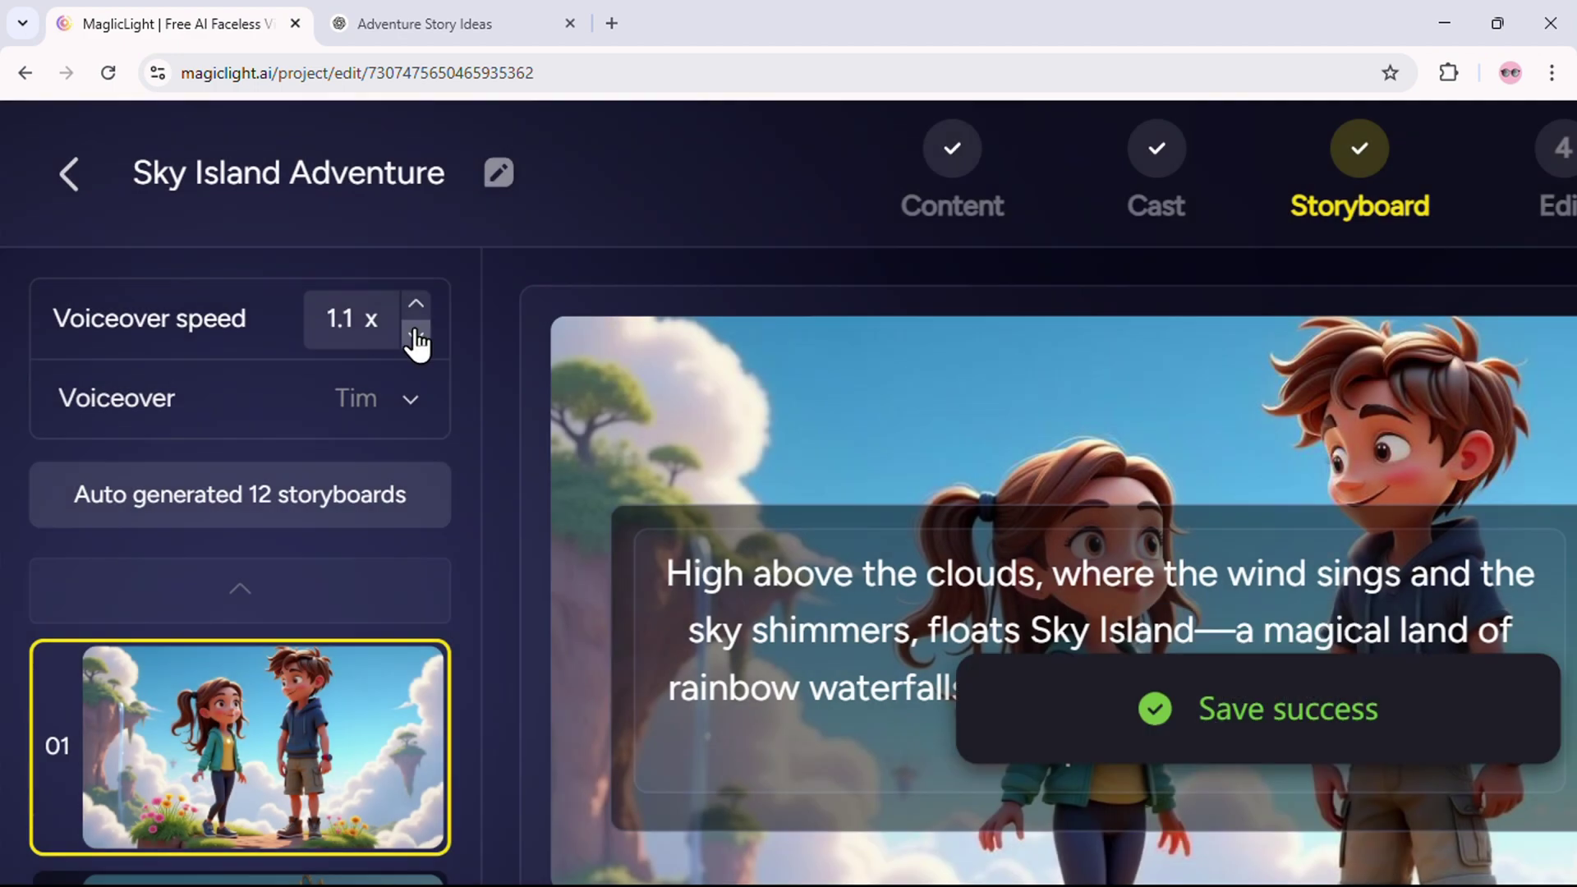
{"action": "left_click", "coordinate": [415, 334]}
Audition the Martha voice and select it as the voiceover
{"action": "left_click", "coordinate": [420, 420]}
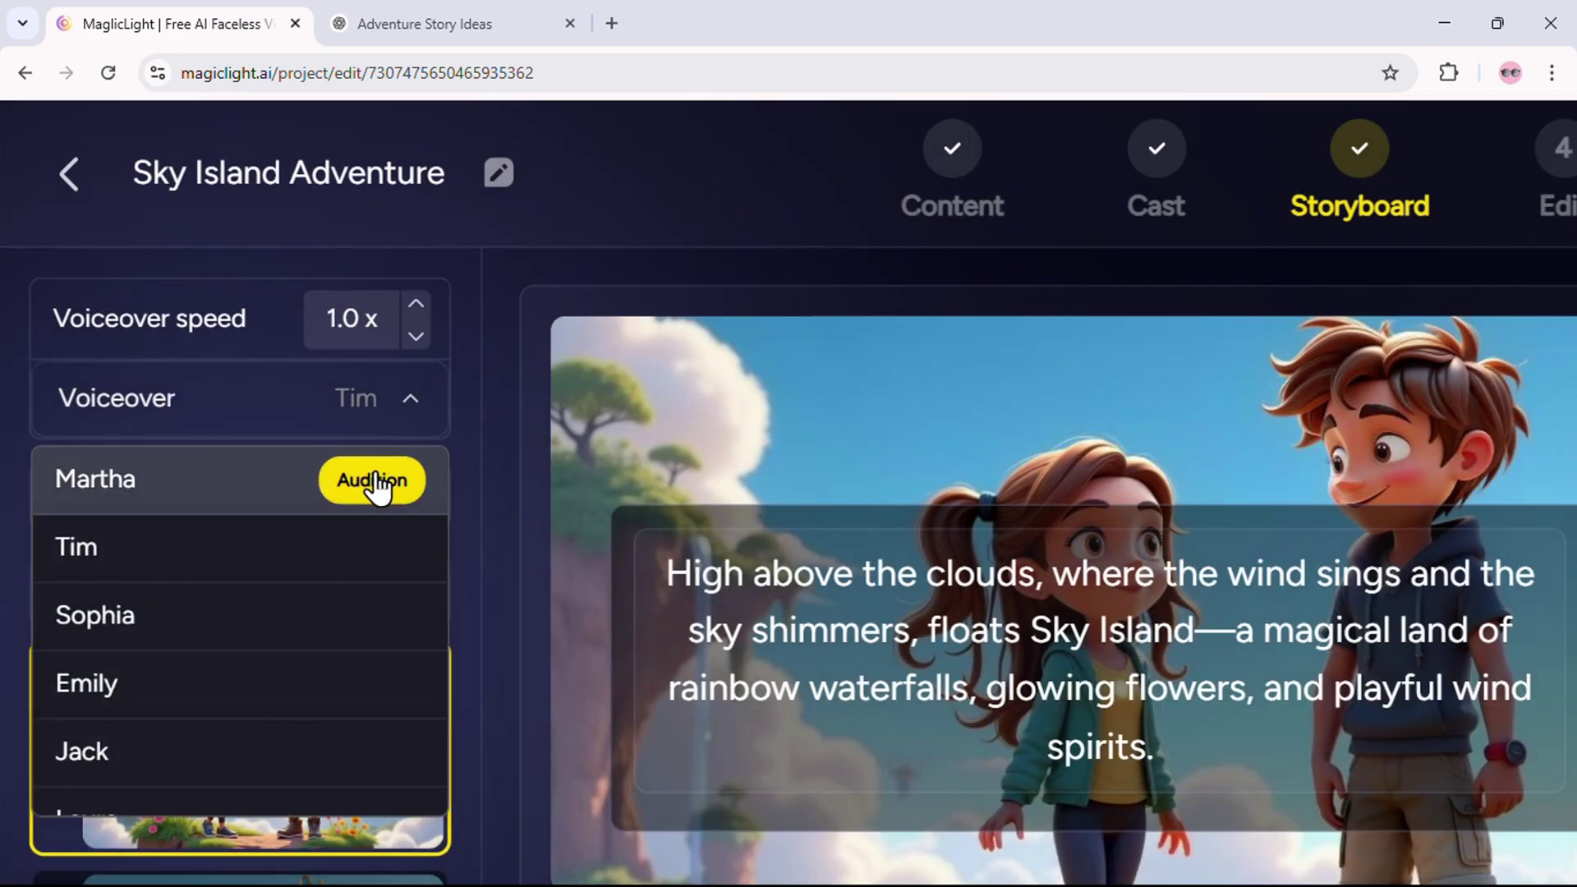
{"action": "left_click", "coordinate": [371, 478]}
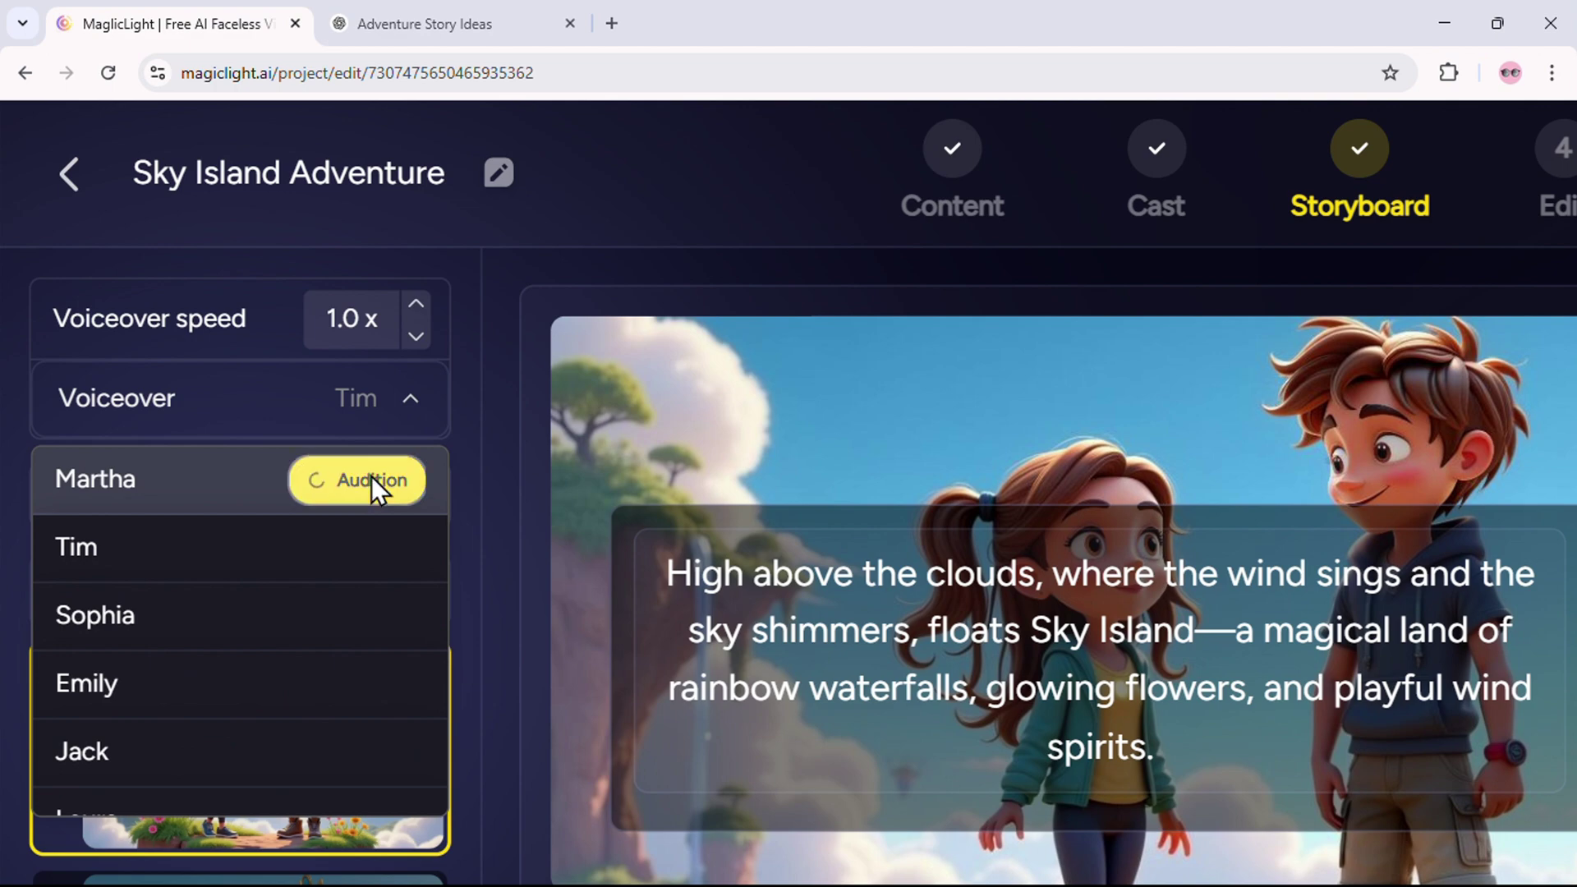
{"action": "mouse_move", "coordinate": [374, 624]}
{"action": "left_click", "coordinate": [287, 585]}
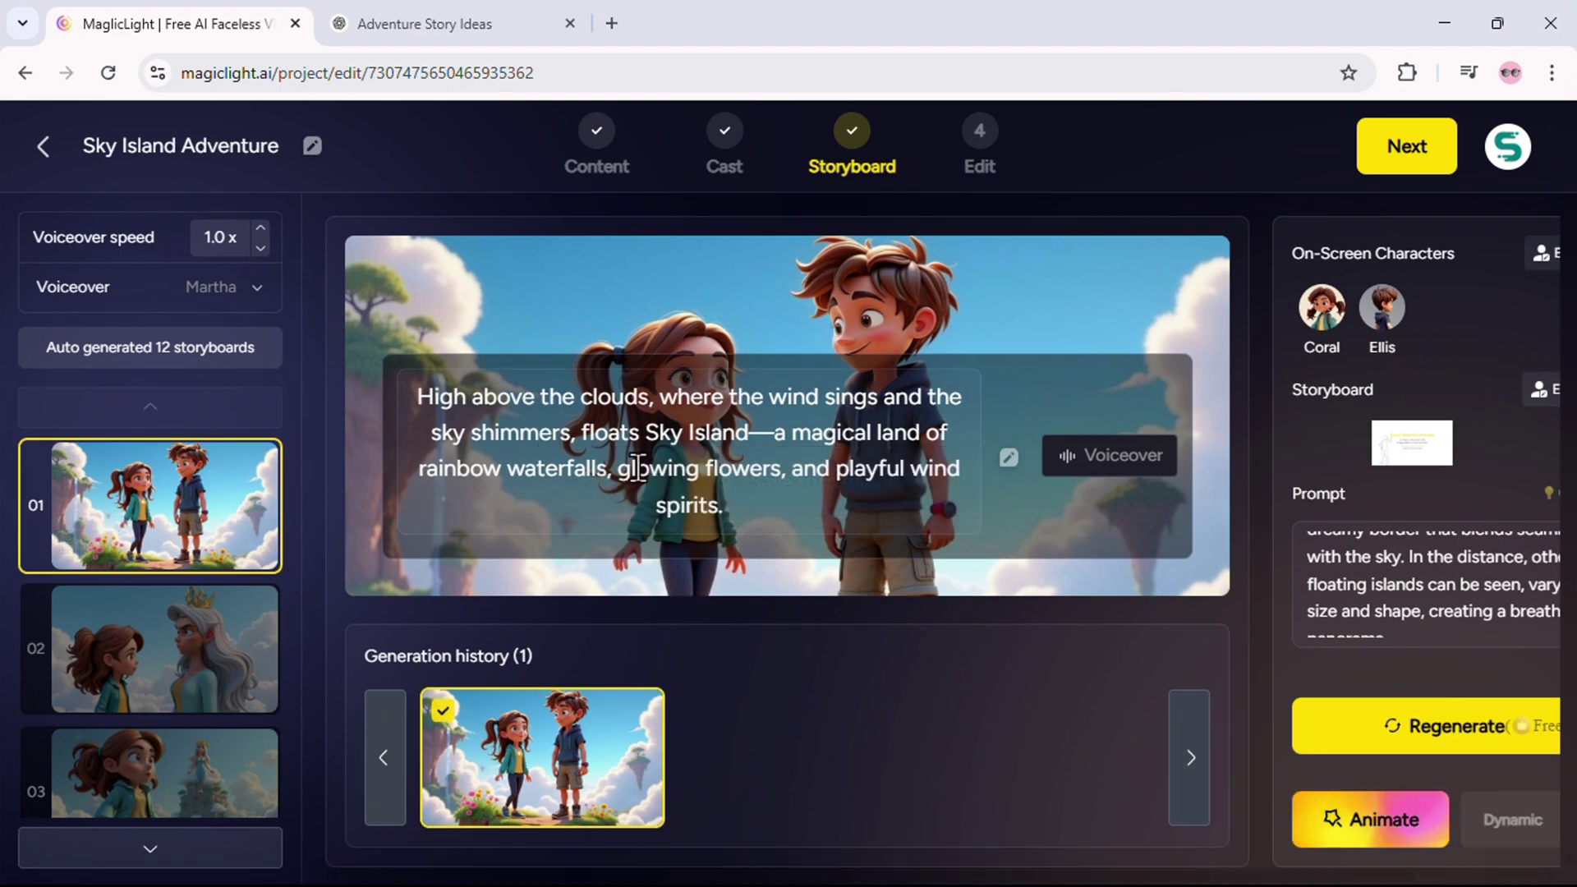
In storyboard 01, set the narration voice to Sophia and assign the line to the speaker Coral
{"action": "left_click", "coordinate": [158, 638]}
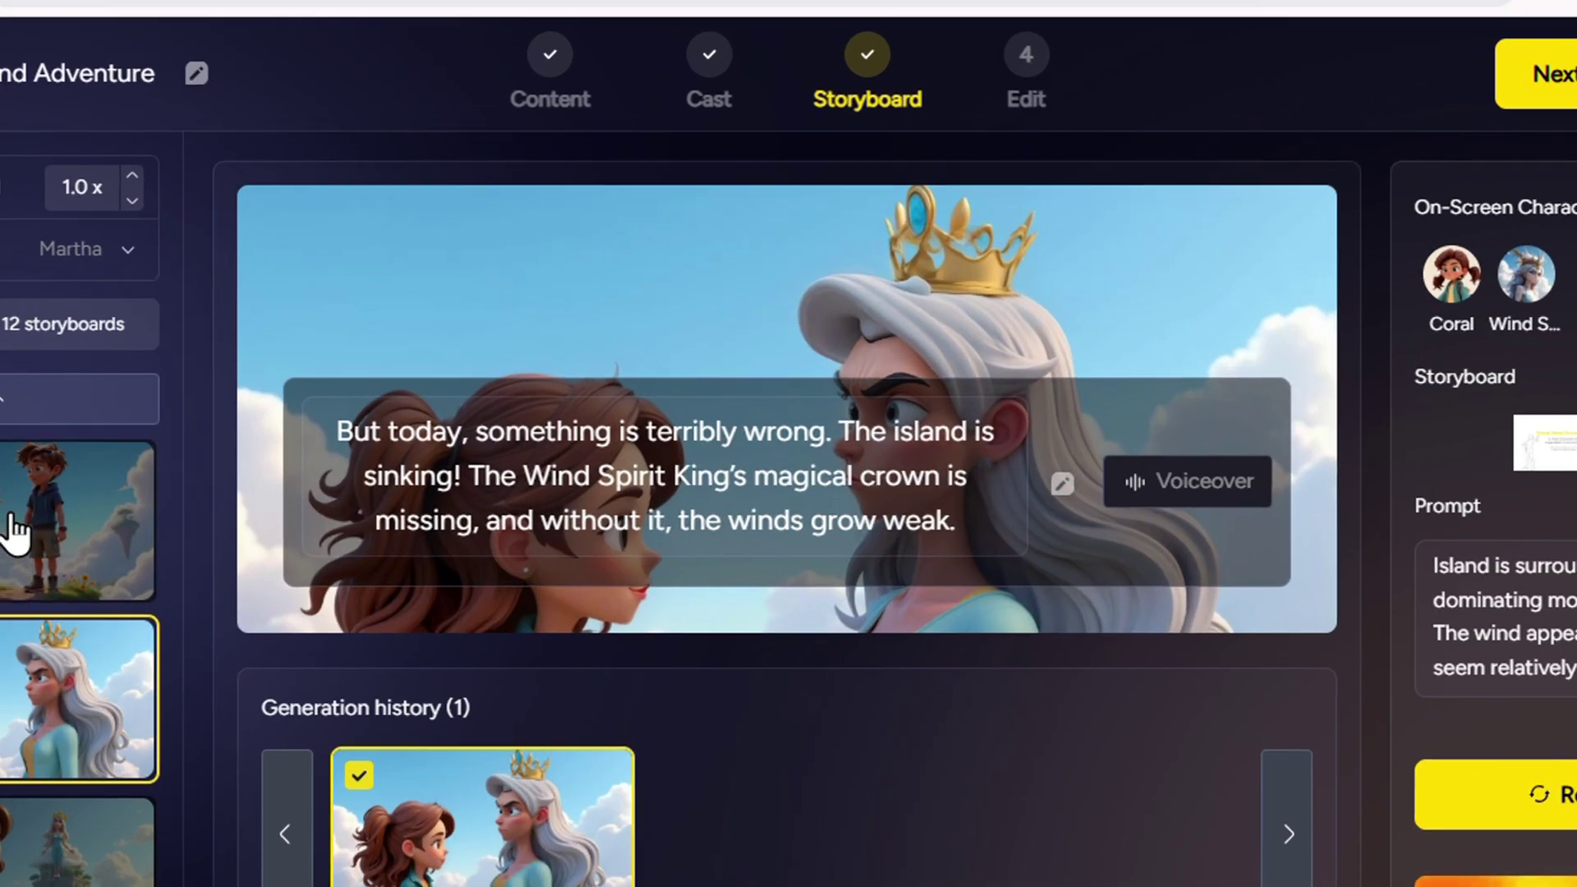
{"action": "left_click", "coordinate": [15, 533]}
{"action": "left_click", "coordinate": [1158, 468]}
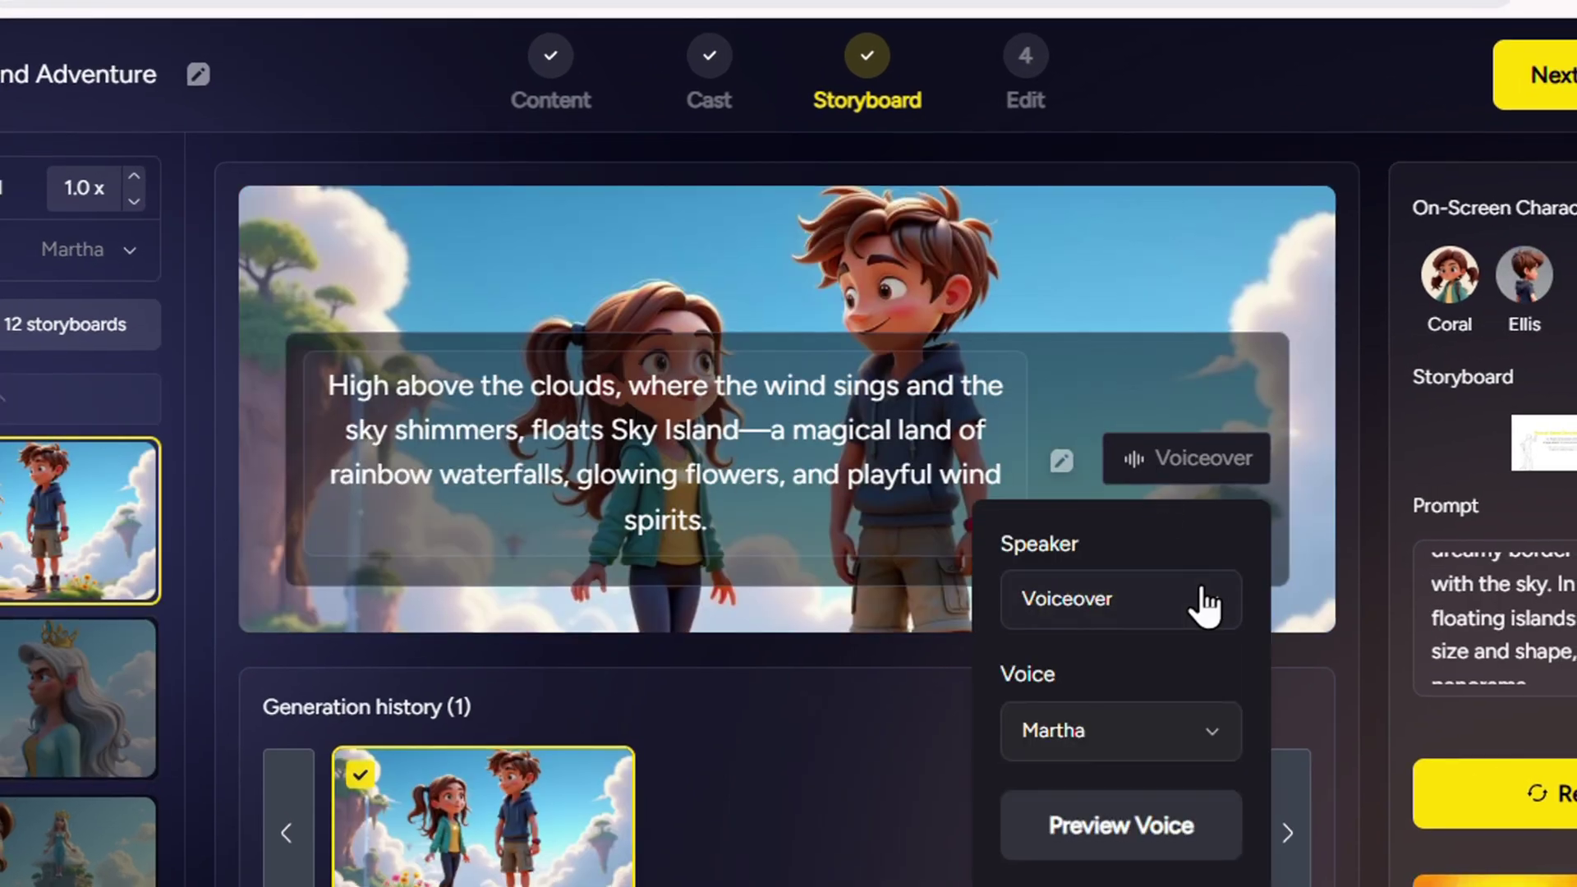
{"action": "left_click", "coordinate": [1190, 836]}
{"action": "left_click", "coordinate": [1190, 728]}
{"action": "left_click", "coordinate": [1119, 539]}
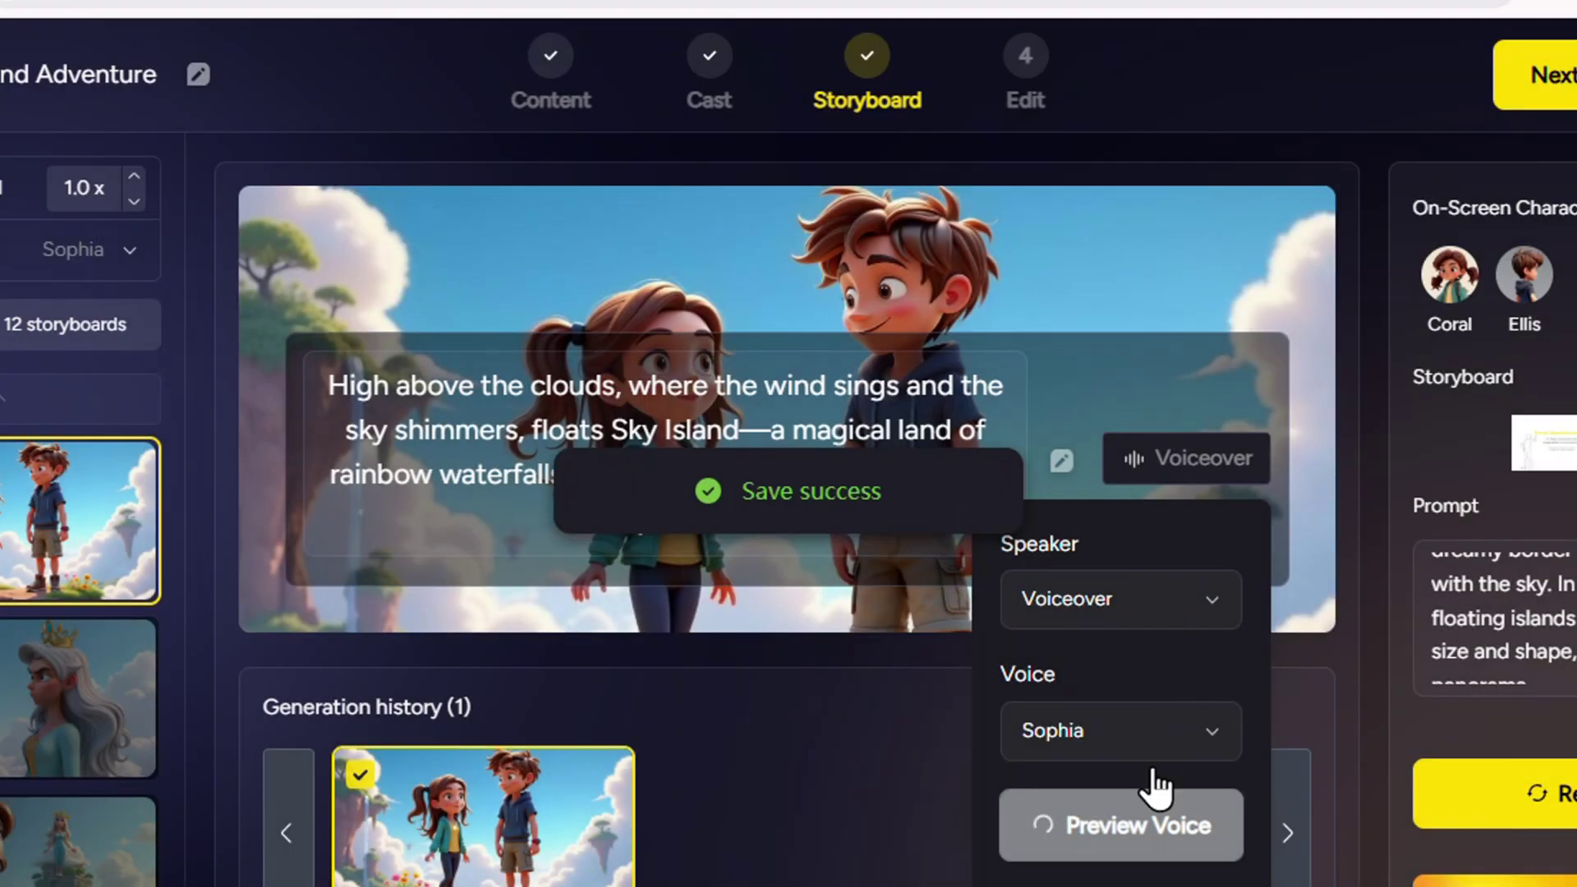
{"action": "left_click", "coordinate": [1175, 599]}
{"action": "left_click", "coordinate": [1124, 749]}
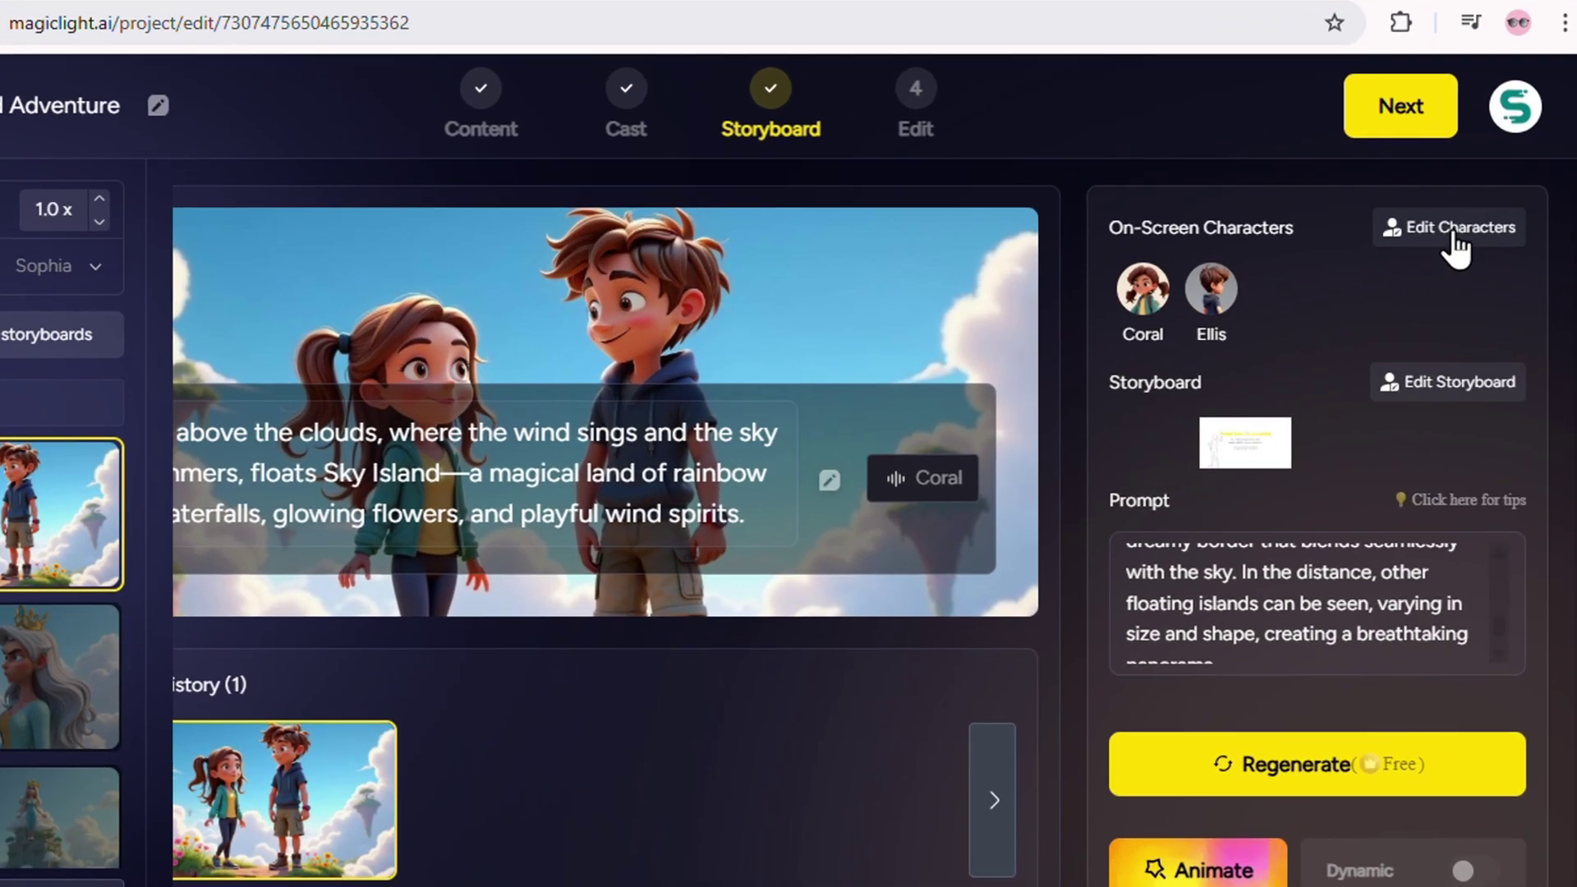
Check the character editing options of storyboard 01 and the regeneration option of storyboard 09
{"action": "left_click", "coordinate": [1452, 234]}
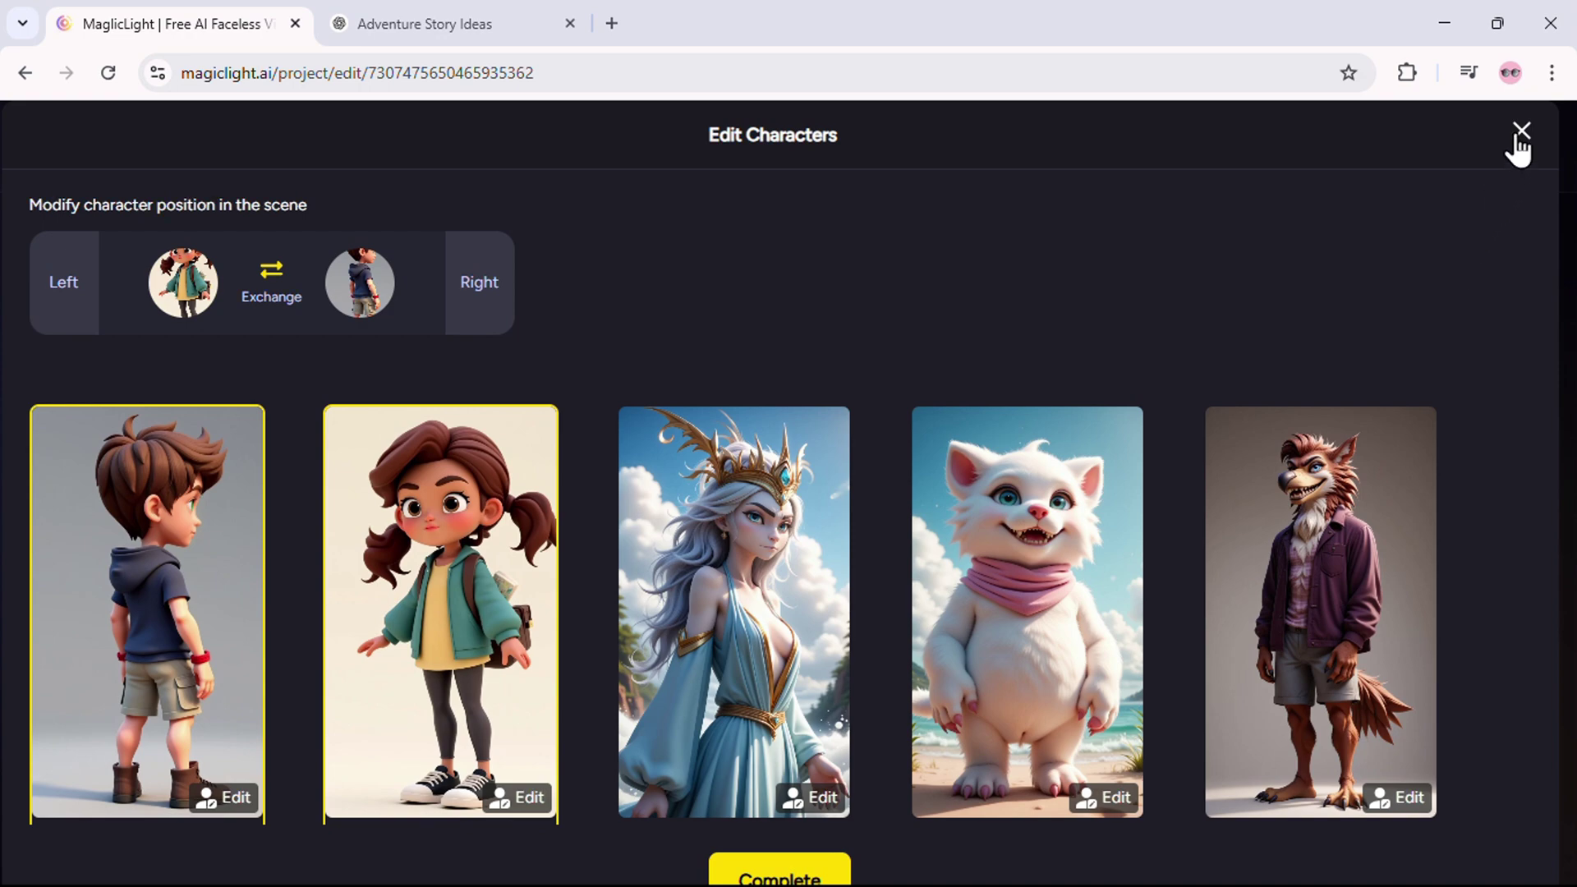
{"action": "left_click", "coordinate": [1520, 133]}
{"action": "scroll", "coordinate": [1294, 591], "scroll_direction": "down", "scroll_amount": 2}
{"action": "scroll", "coordinate": [1294, 591], "scroll_direction": "up", "scroll_amount": 5}
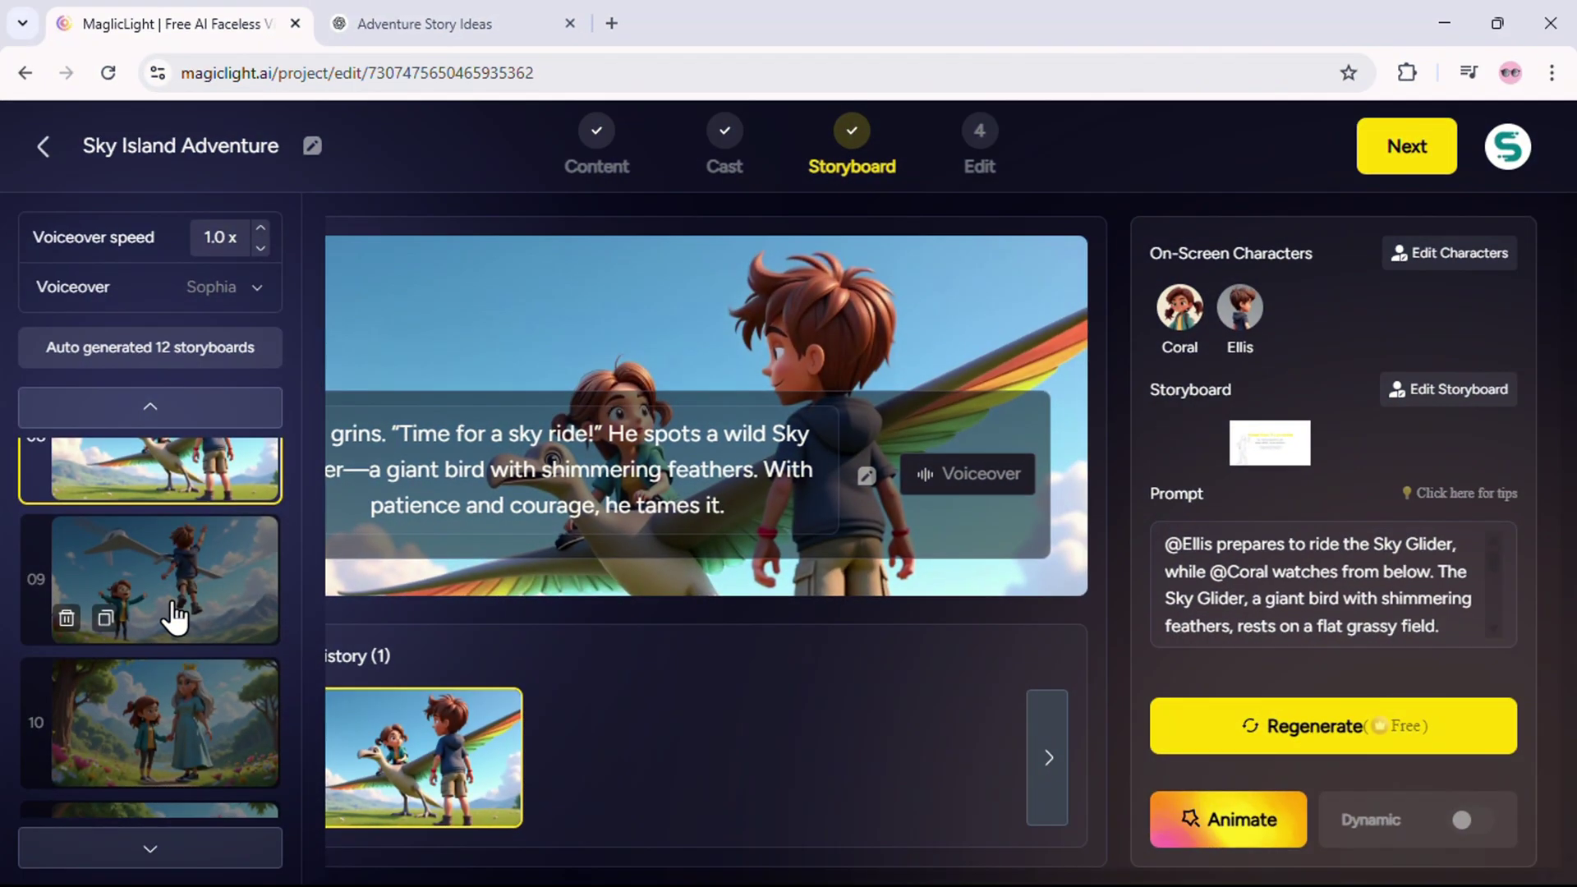
{"action": "left_click", "coordinate": [175, 614]}
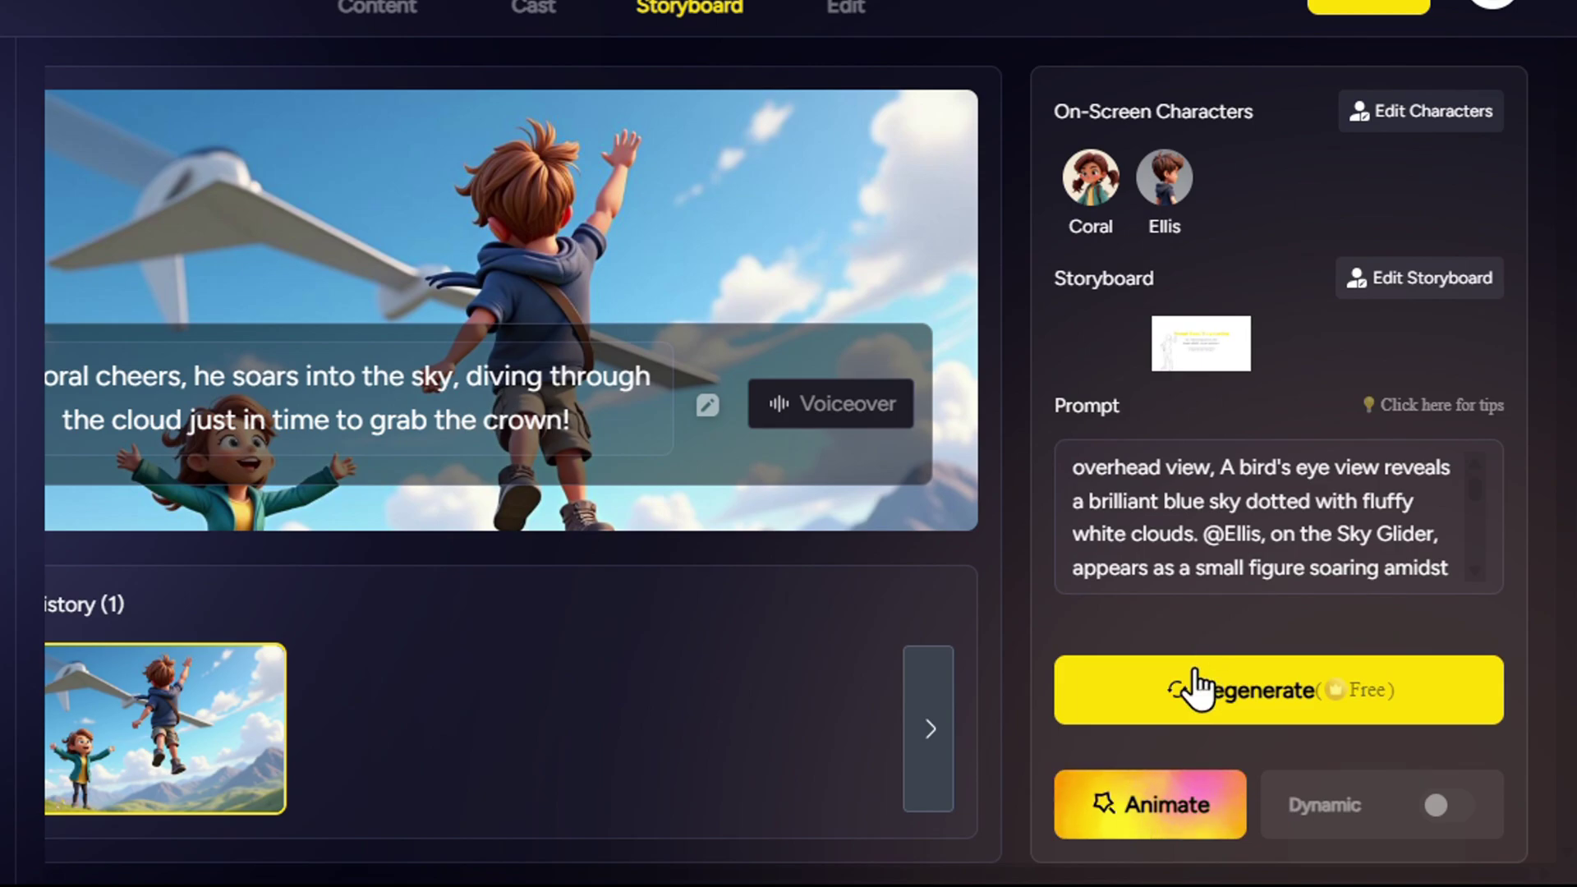
{"action": "left_click", "coordinate": [1195, 672]}
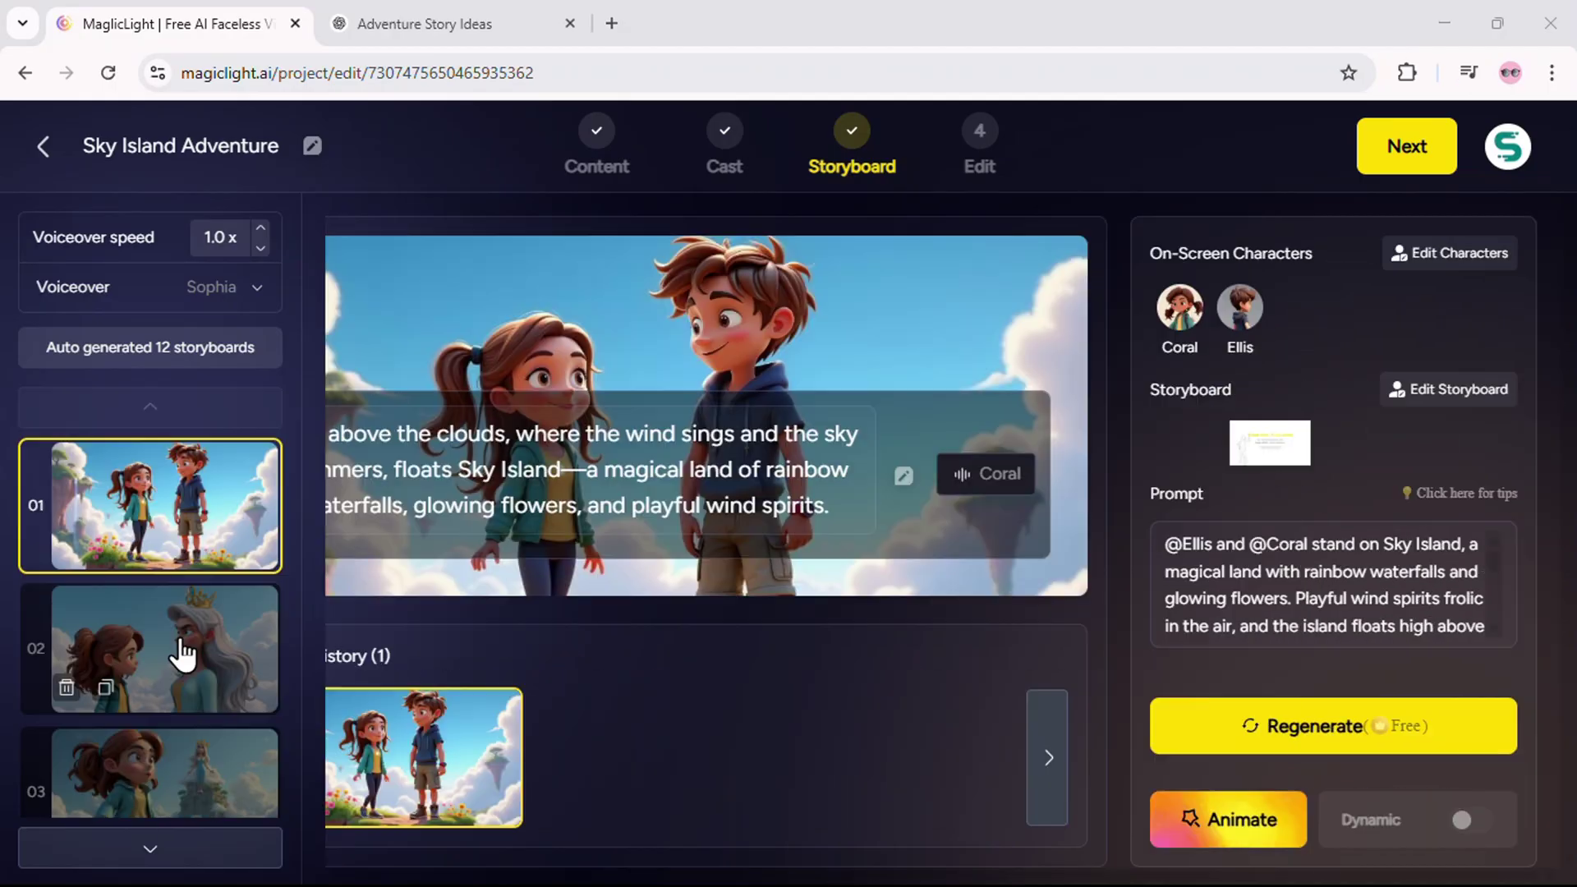
Review storyboards 02 through 09 one by one, checking each scene's image, narration and prompt
{"action": "left_click", "coordinate": [183, 651]}
{"action": "scroll", "coordinate": [148, 649], "scroll_direction": "down", "scroll_amount": 1}
{"action": "left_click", "coordinate": [126, 648]}
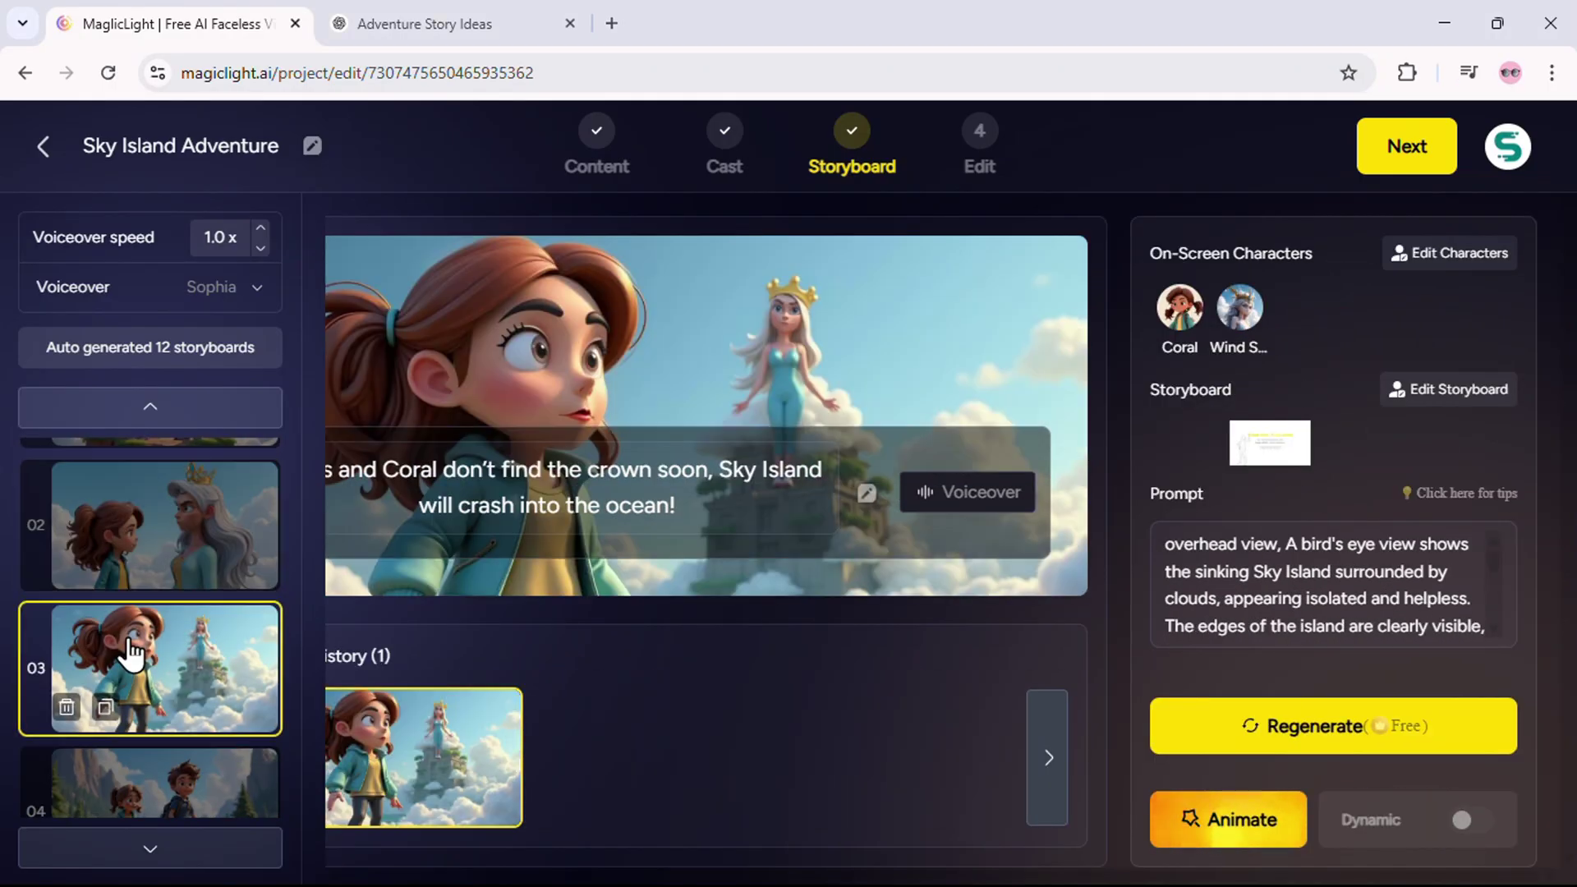
{"action": "scroll", "coordinate": [164, 673], "scroll_direction": "down", "scroll_amount": 1}
{"action": "left_click", "coordinate": [181, 700]}
{"action": "scroll", "coordinate": [135, 714], "scroll_direction": "down", "scroll_amount": 1}
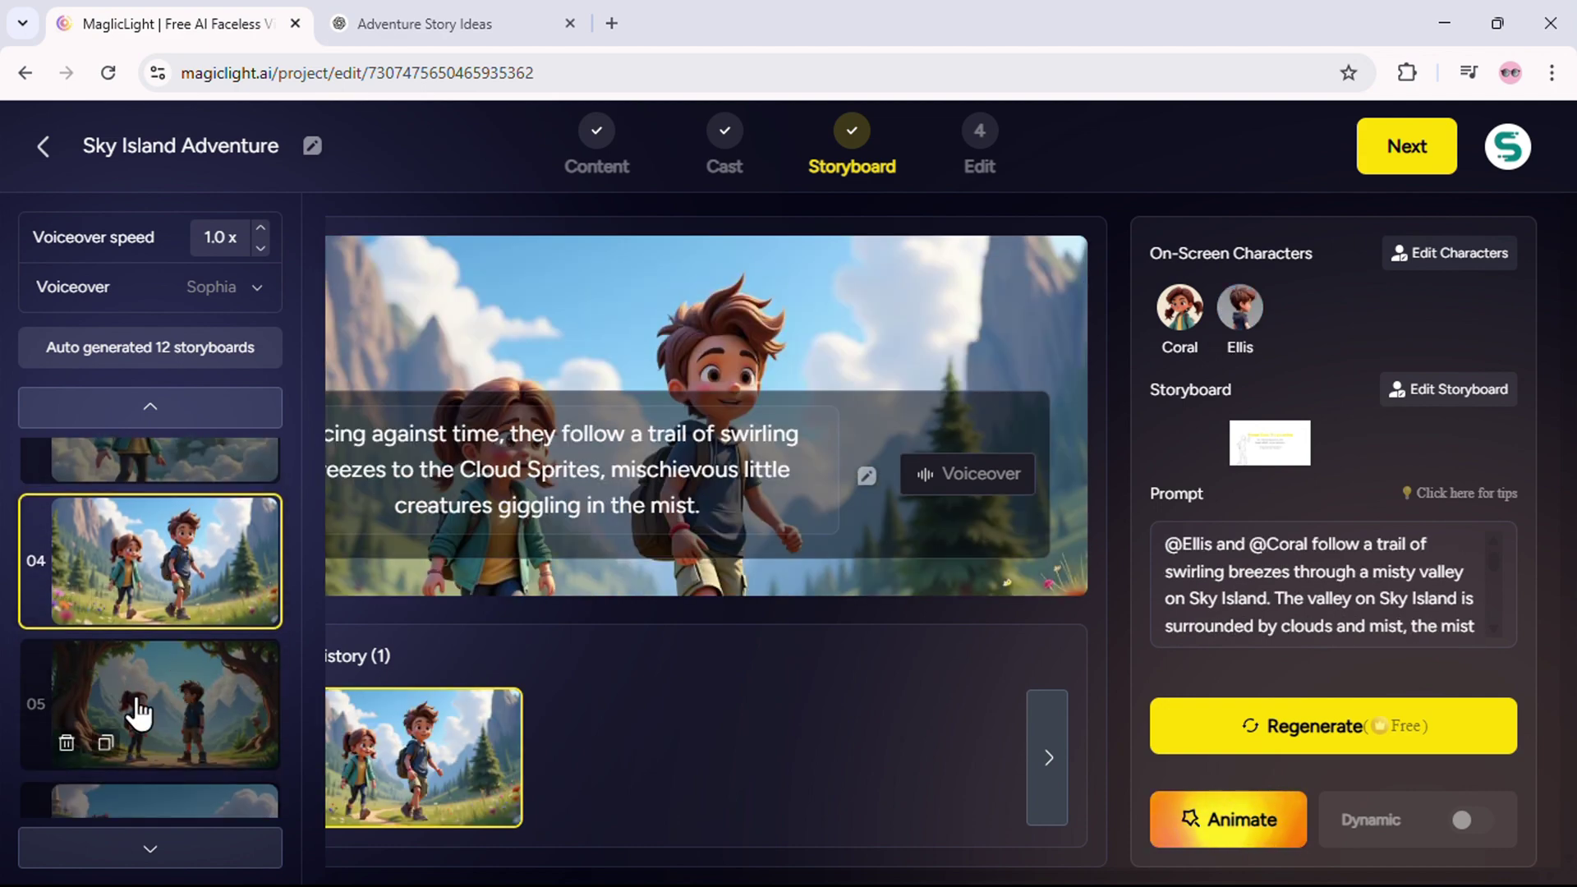
{"action": "left_click", "coordinate": [136, 714]}
{"action": "scroll", "coordinate": [138, 713], "scroll_direction": "down", "scroll_amount": 1}
{"action": "left_click", "coordinate": [152, 698]}
{"action": "scroll", "coordinate": [232, 646], "scroll_direction": "down", "scroll_amount": 1}
{"action": "left_click", "coordinate": [251, 634]}
{"action": "scroll", "coordinate": [251, 634], "scroll_direction": "down", "scroll_amount": 1}
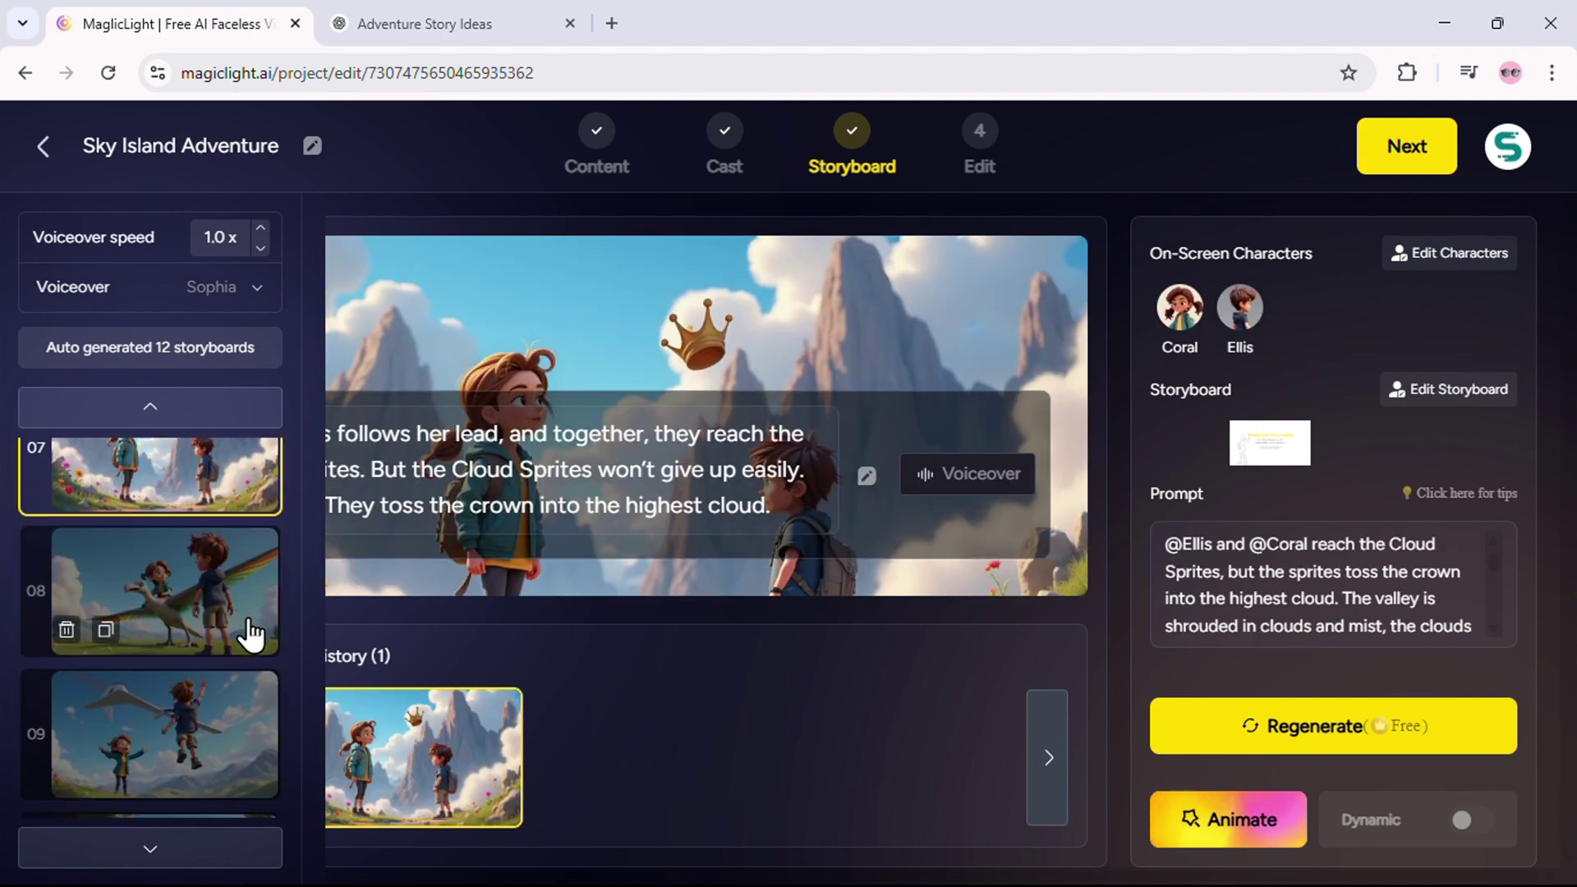
{"action": "left_click", "coordinate": [194, 637]}
{"action": "scroll", "coordinate": [185, 624], "scroll_direction": "down", "scroll_amount": 1}
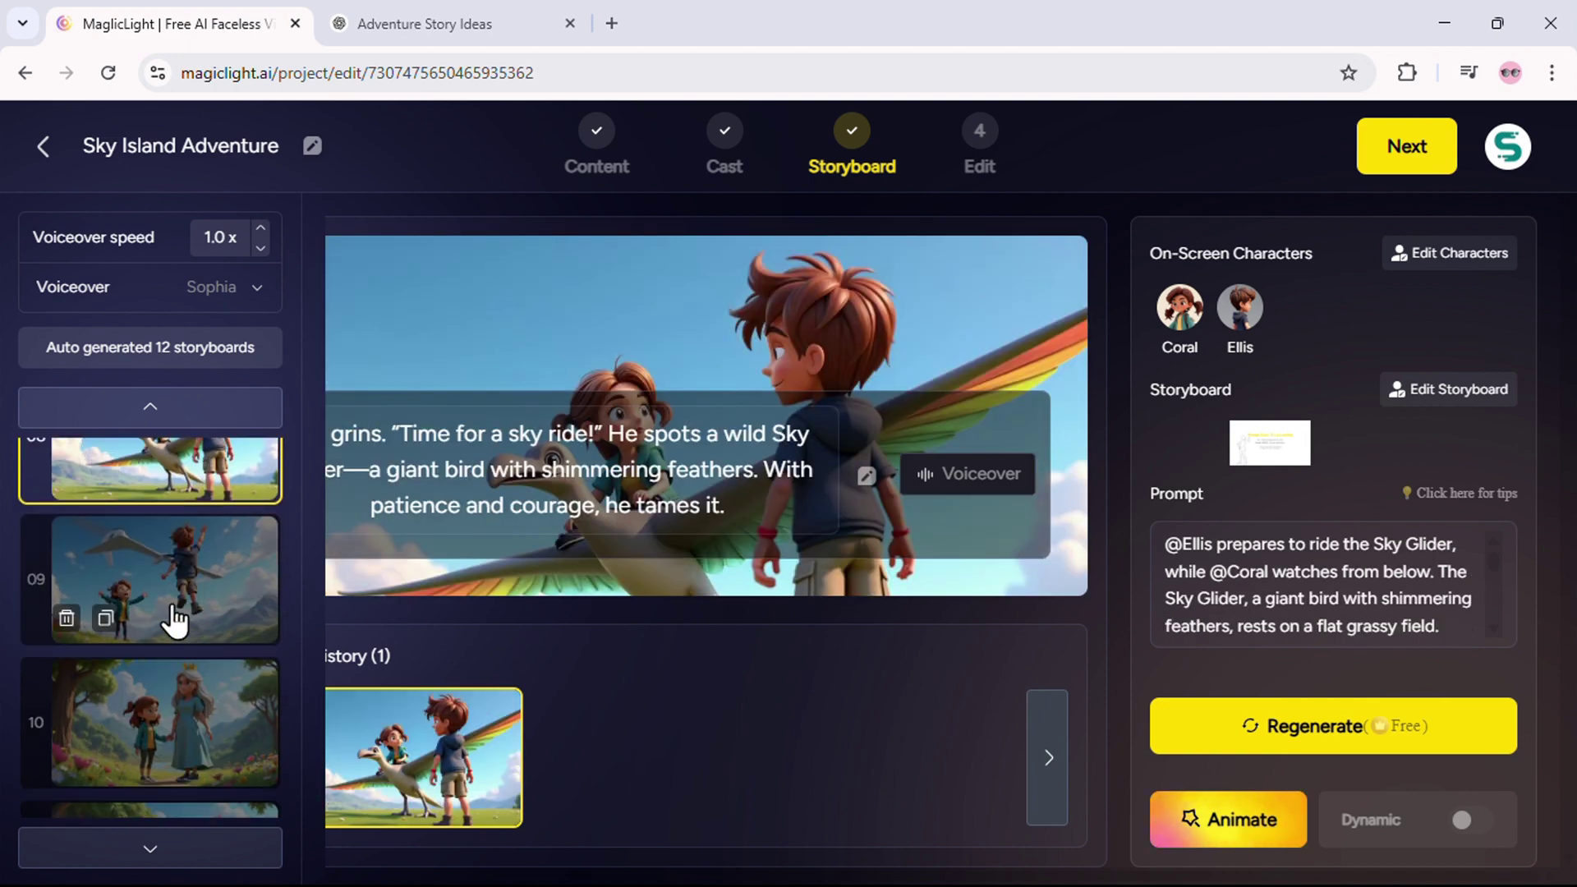
{"action": "left_click", "coordinate": [175, 616]}
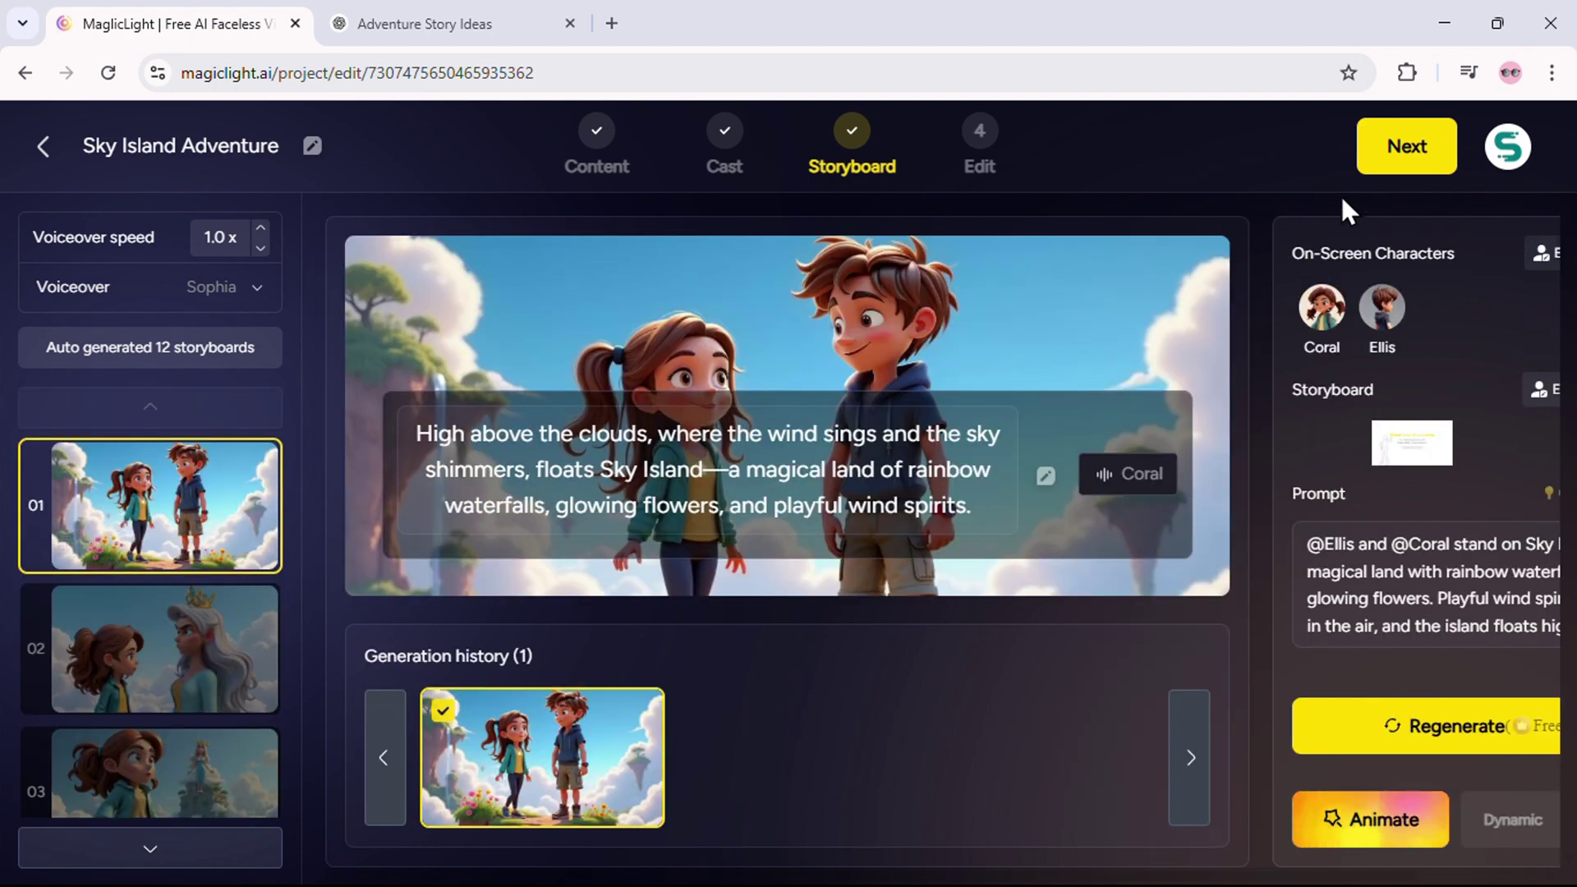
Continue to the Edit stage and return to the Storyboard stage
{"action": "left_click", "coordinate": [1421, 150]}
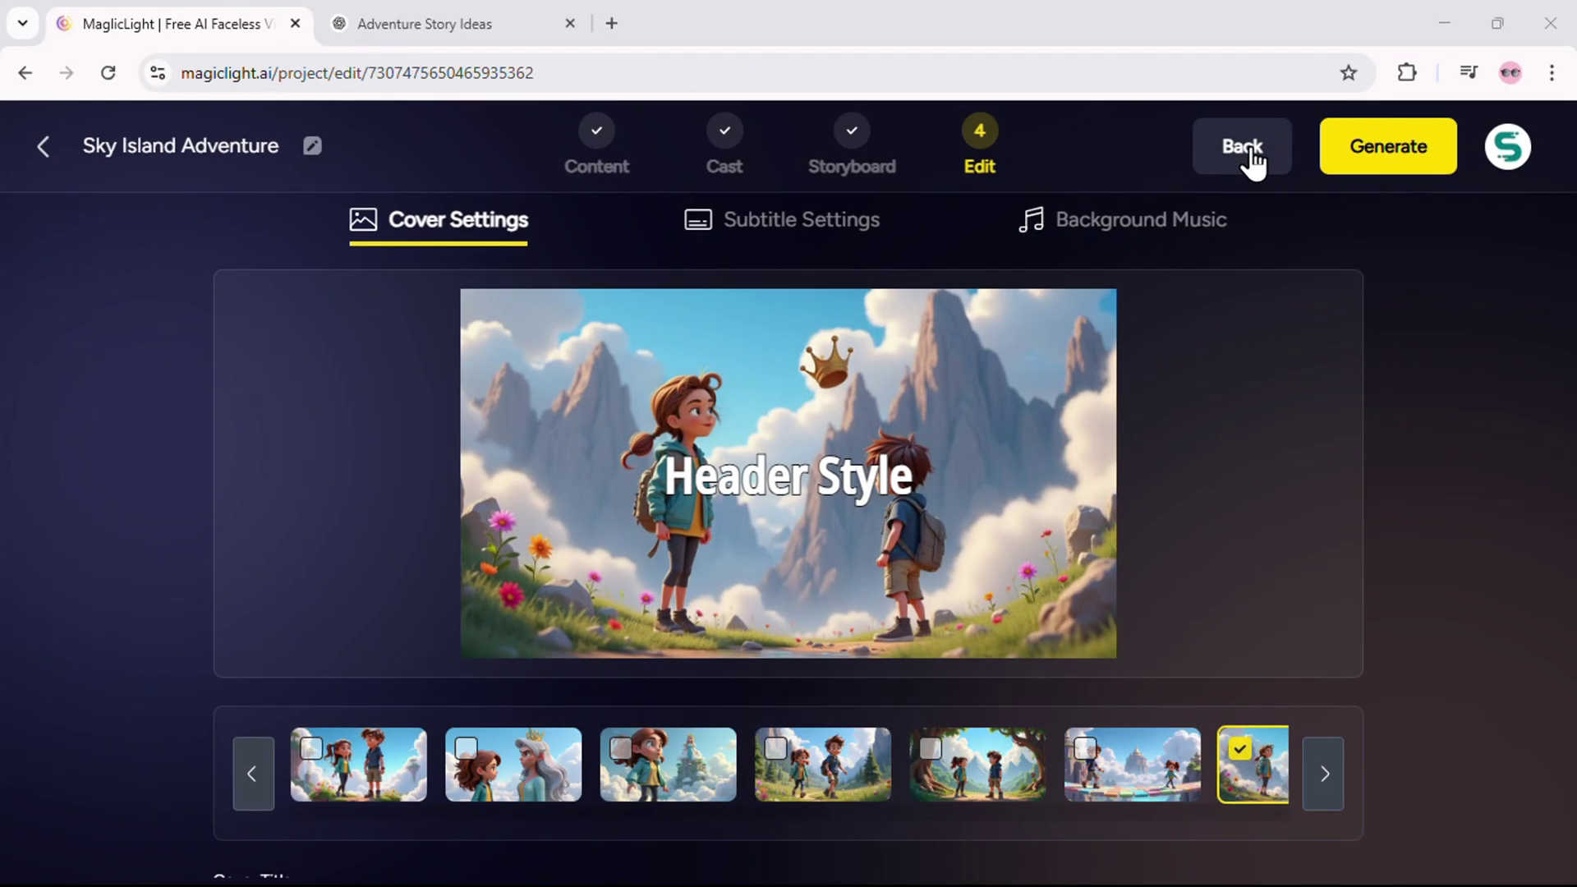
{"action": "left_click", "coordinate": [1257, 146]}
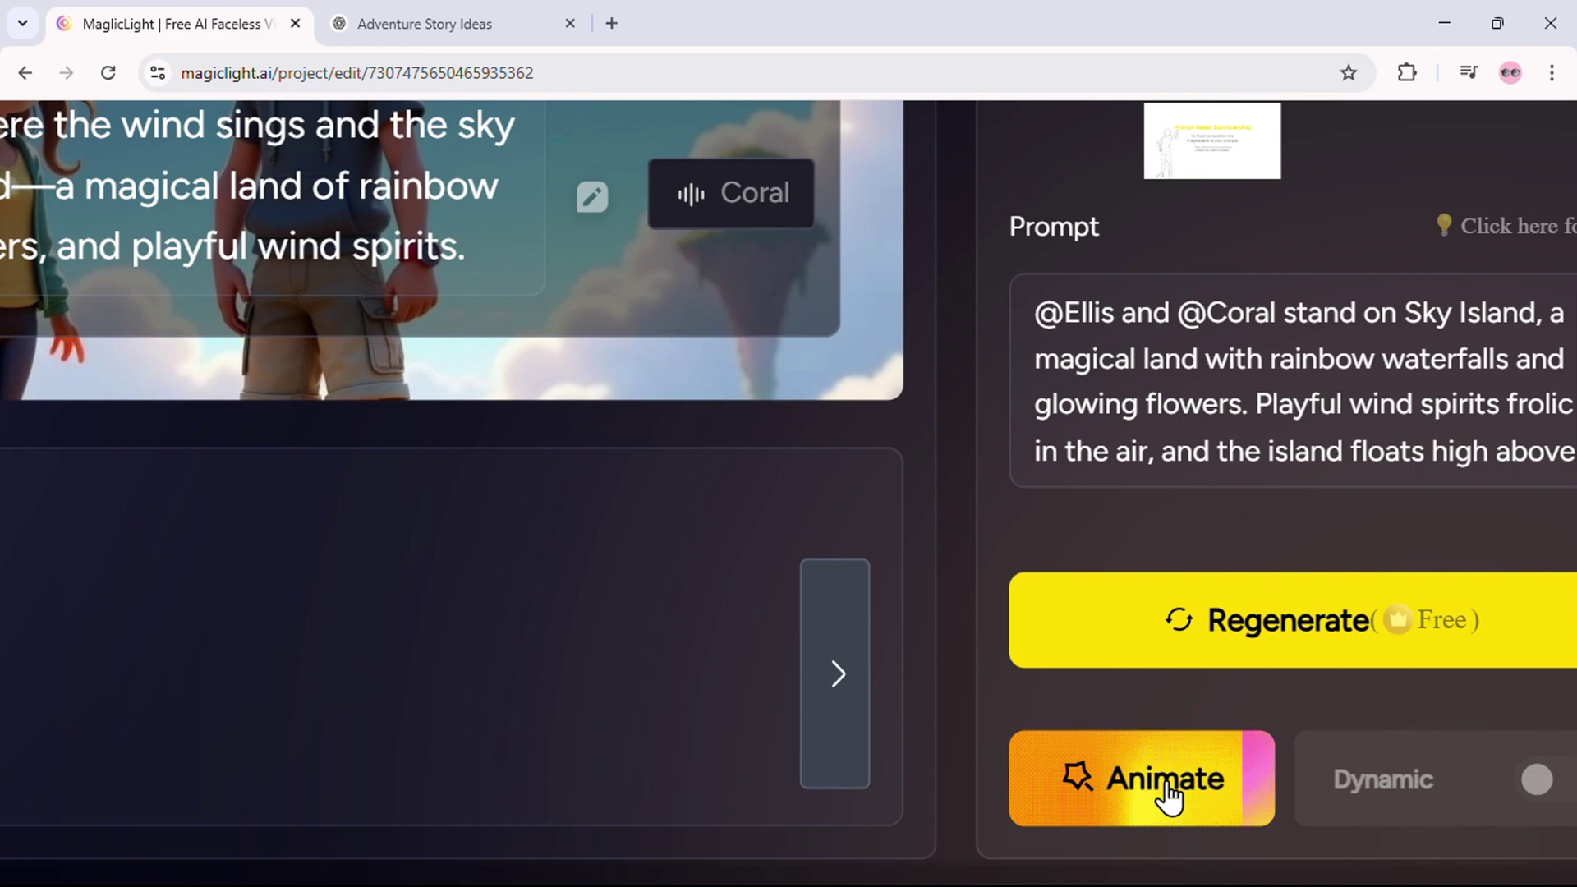
Animate storyboard 01 with Hailuo AI using intelligent generation based on the screen, and apply AI Enhance to its overlay text
{"action": "left_click", "coordinate": [1166, 792]}
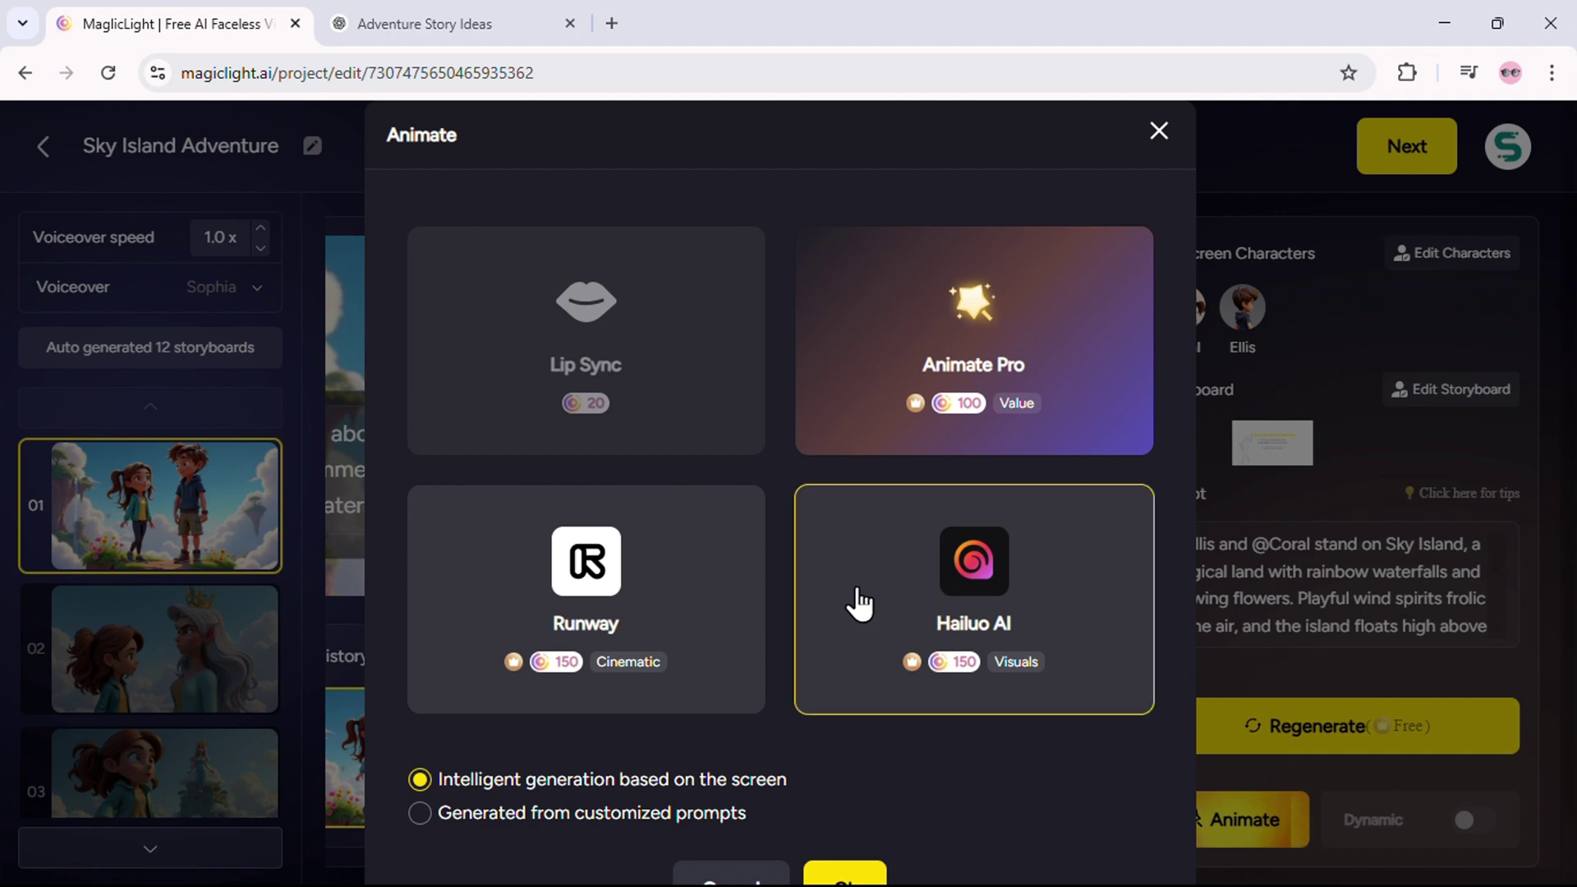
{"action": "scroll", "coordinate": [859, 604], "scroll_direction": "down", "scroll_amount": 1}
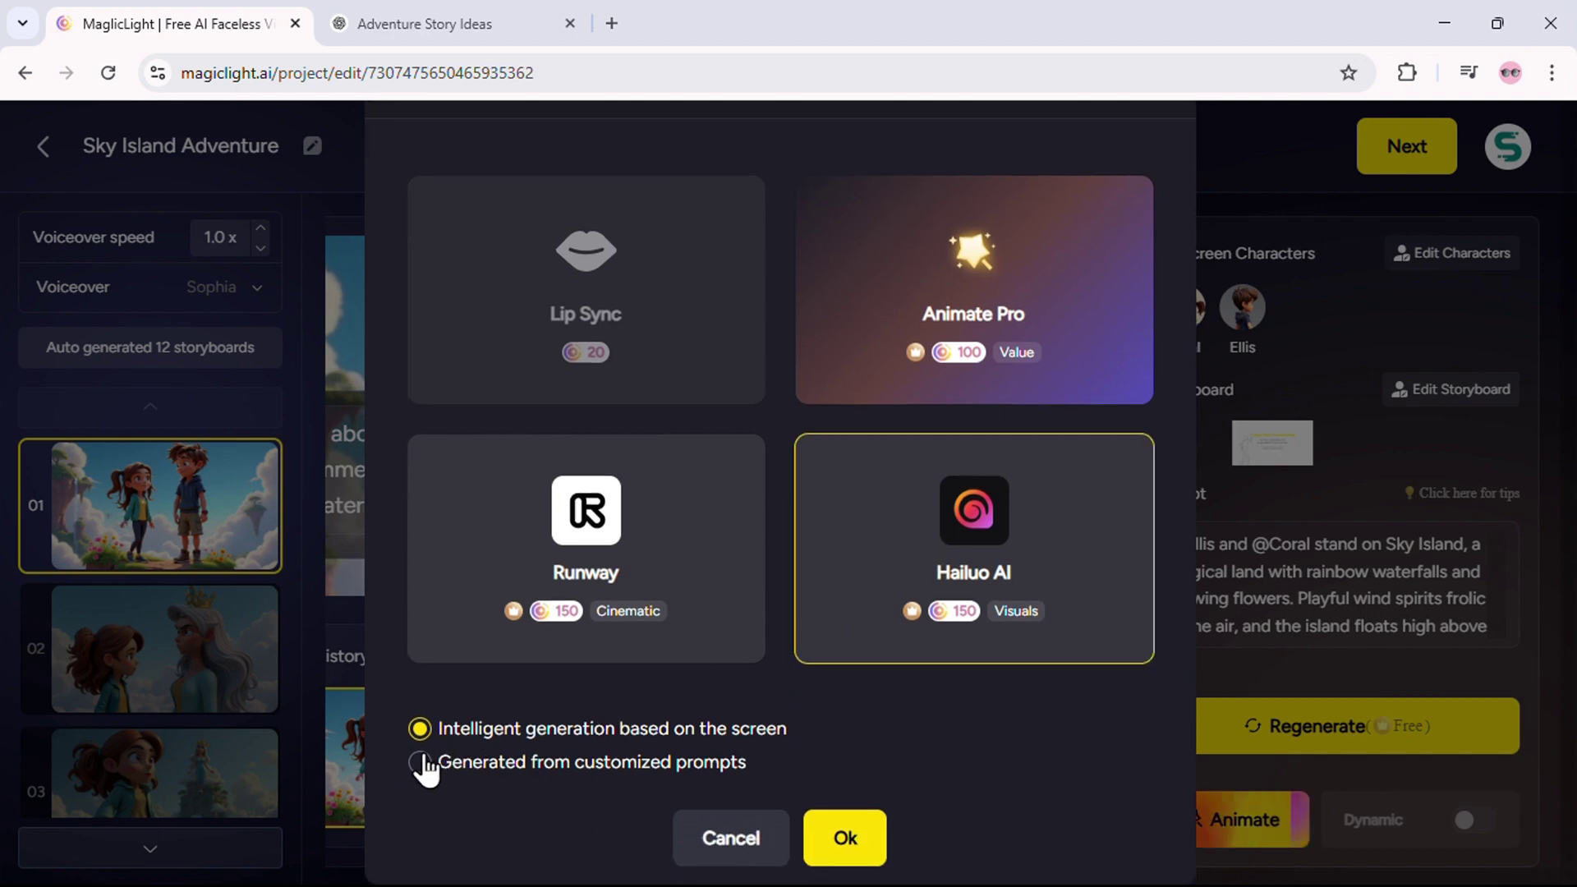
{"action": "left_click", "coordinate": [829, 854]}
{"action": "left_click", "coordinate": [682, 637]}
{"action": "left_click", "coordinate": [503, 729]}
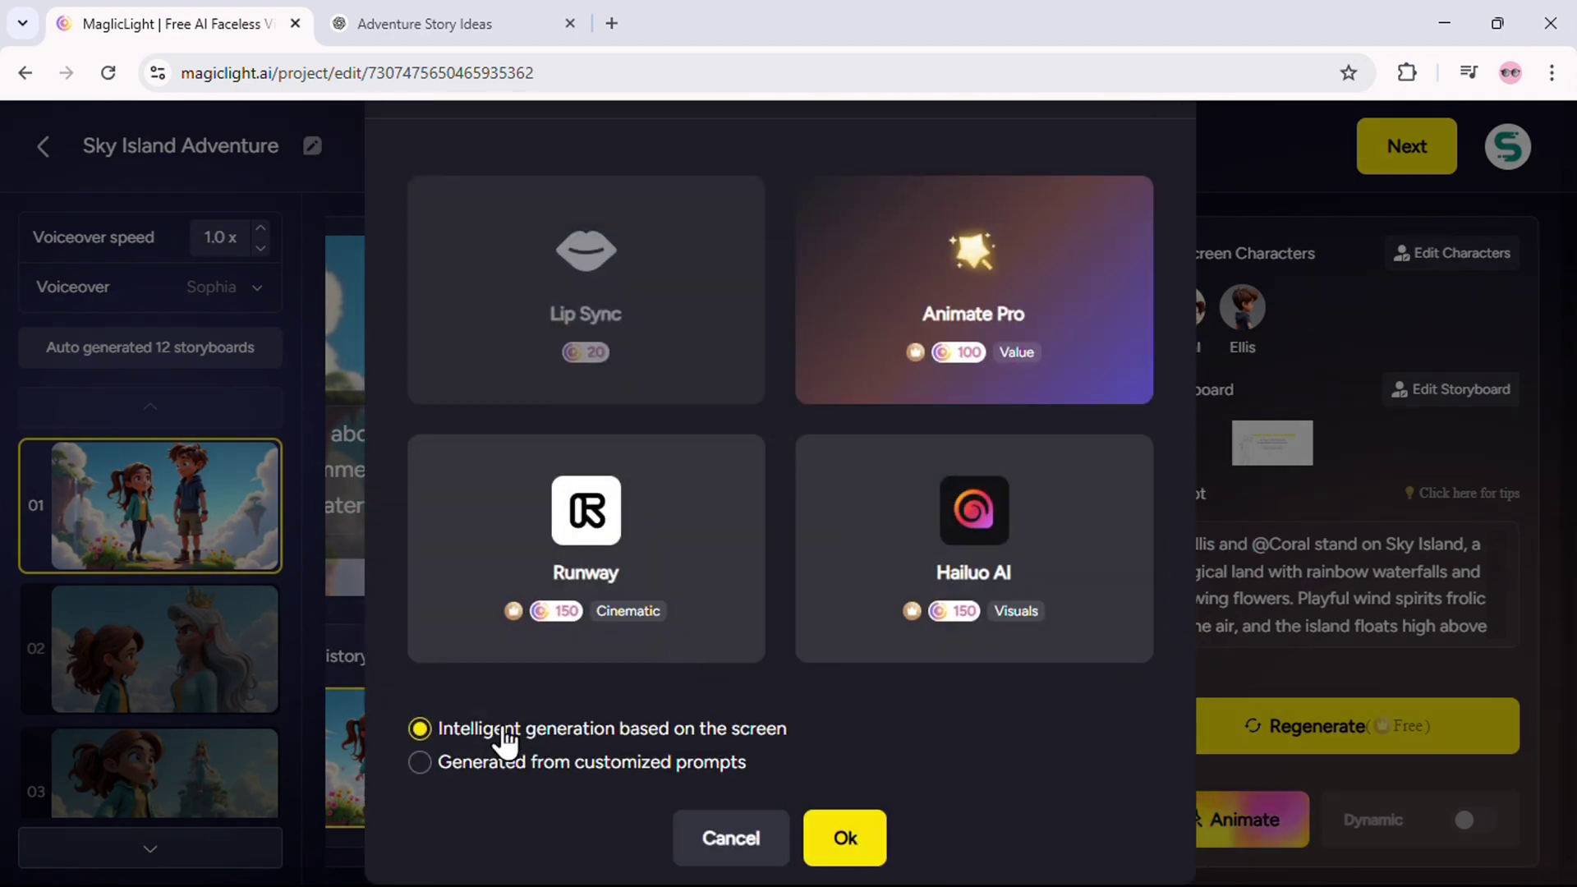
{"action": "left_click", "coordinate": [854, 852]}
{"action": "left_click", "coordinate": [965, 612]}
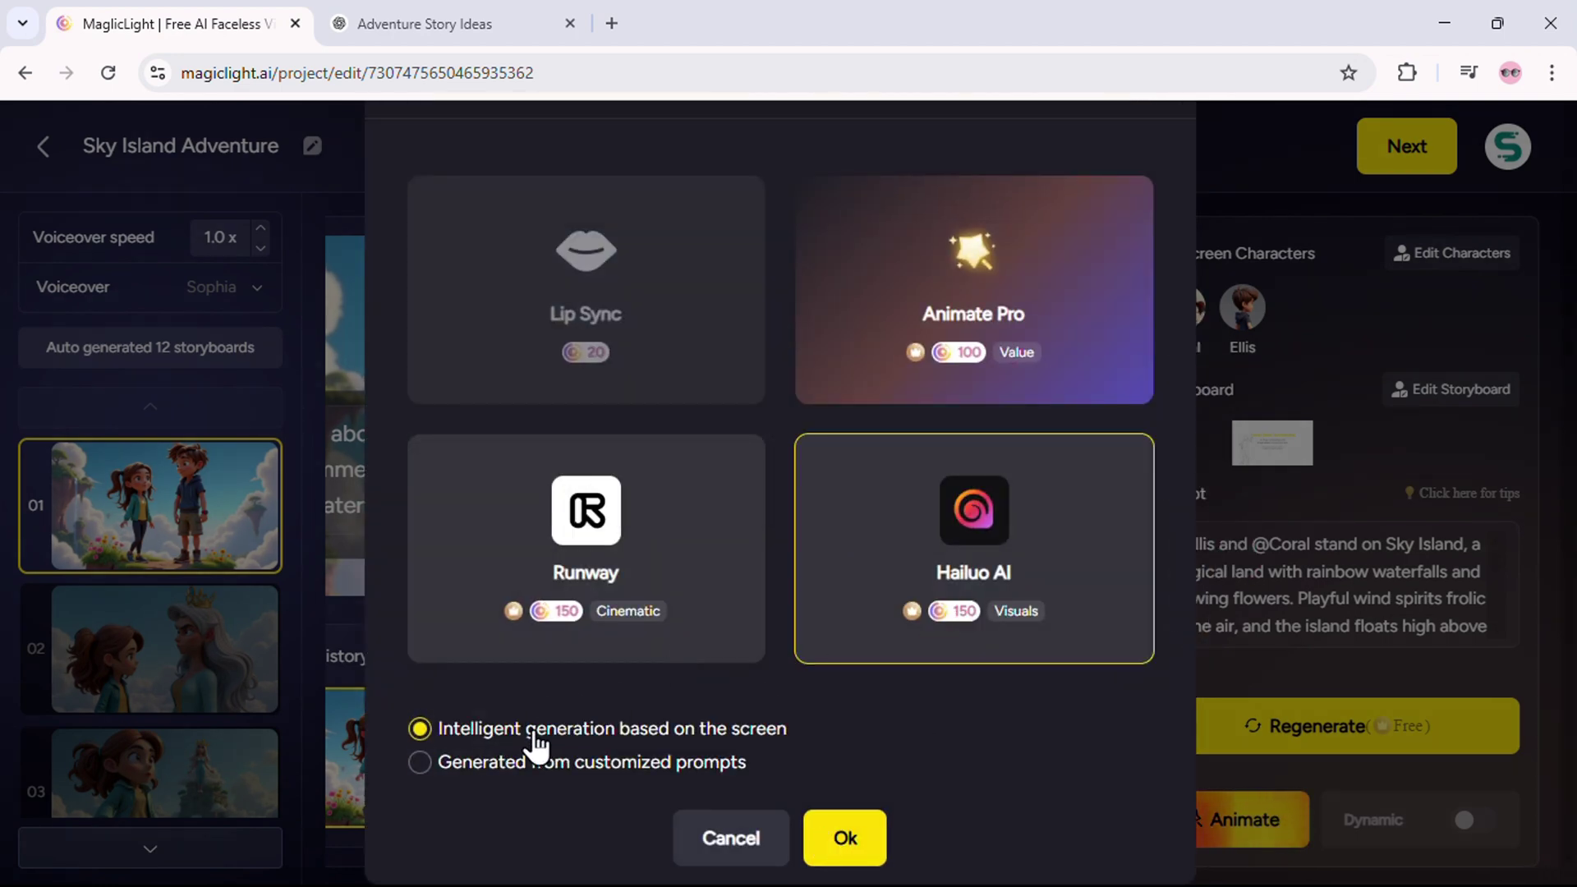
{"action": "left_click", "coordinate": [850, 851]}
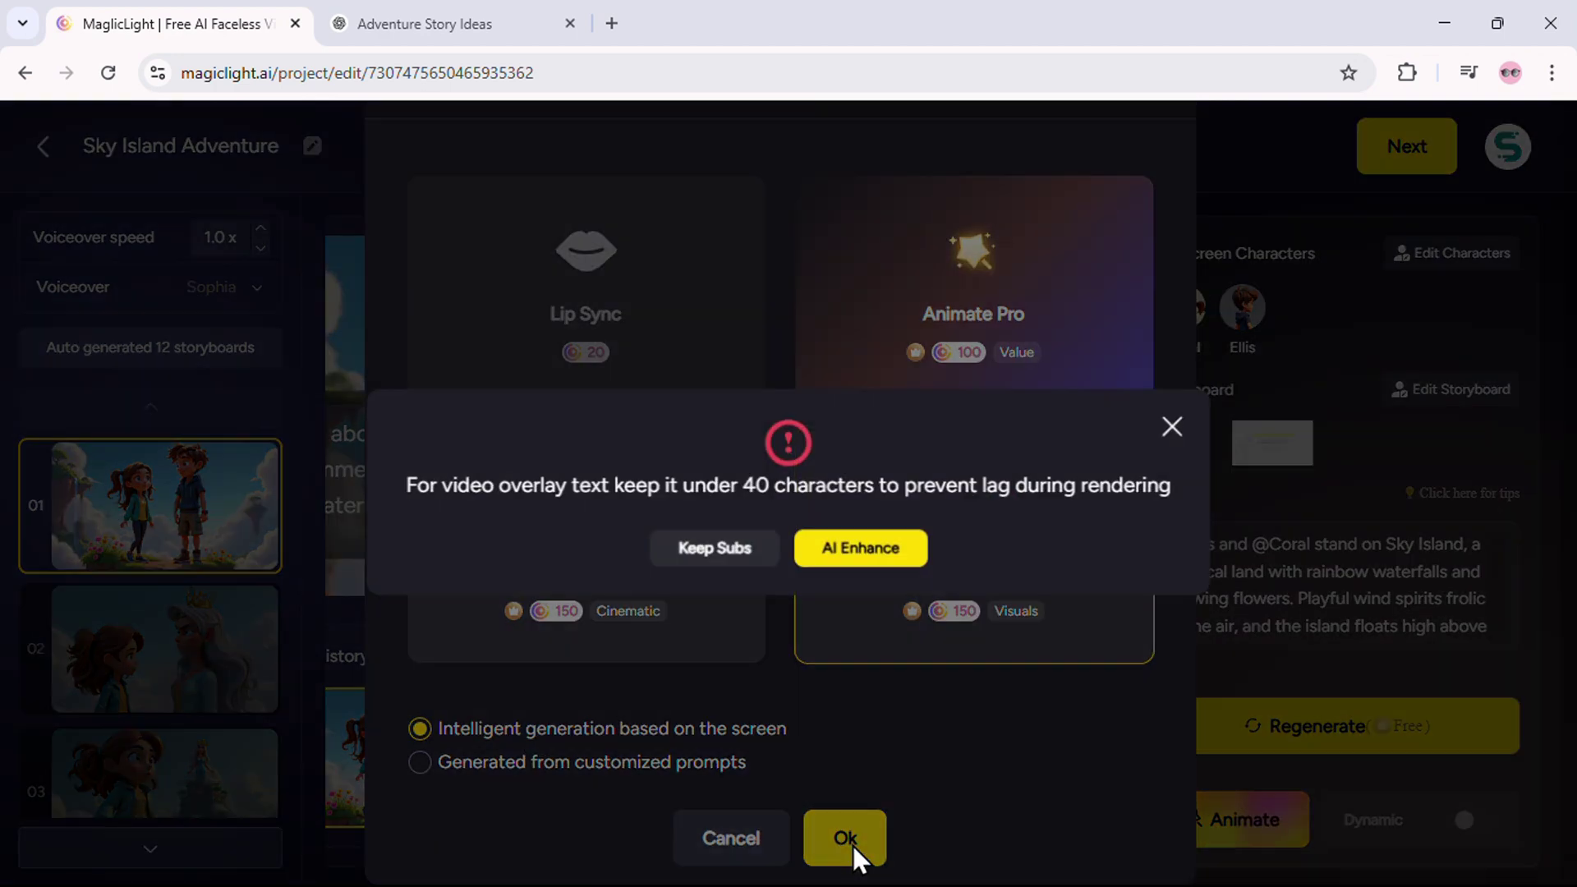
{"action": "left_click", "coordinate": [859, 552]}
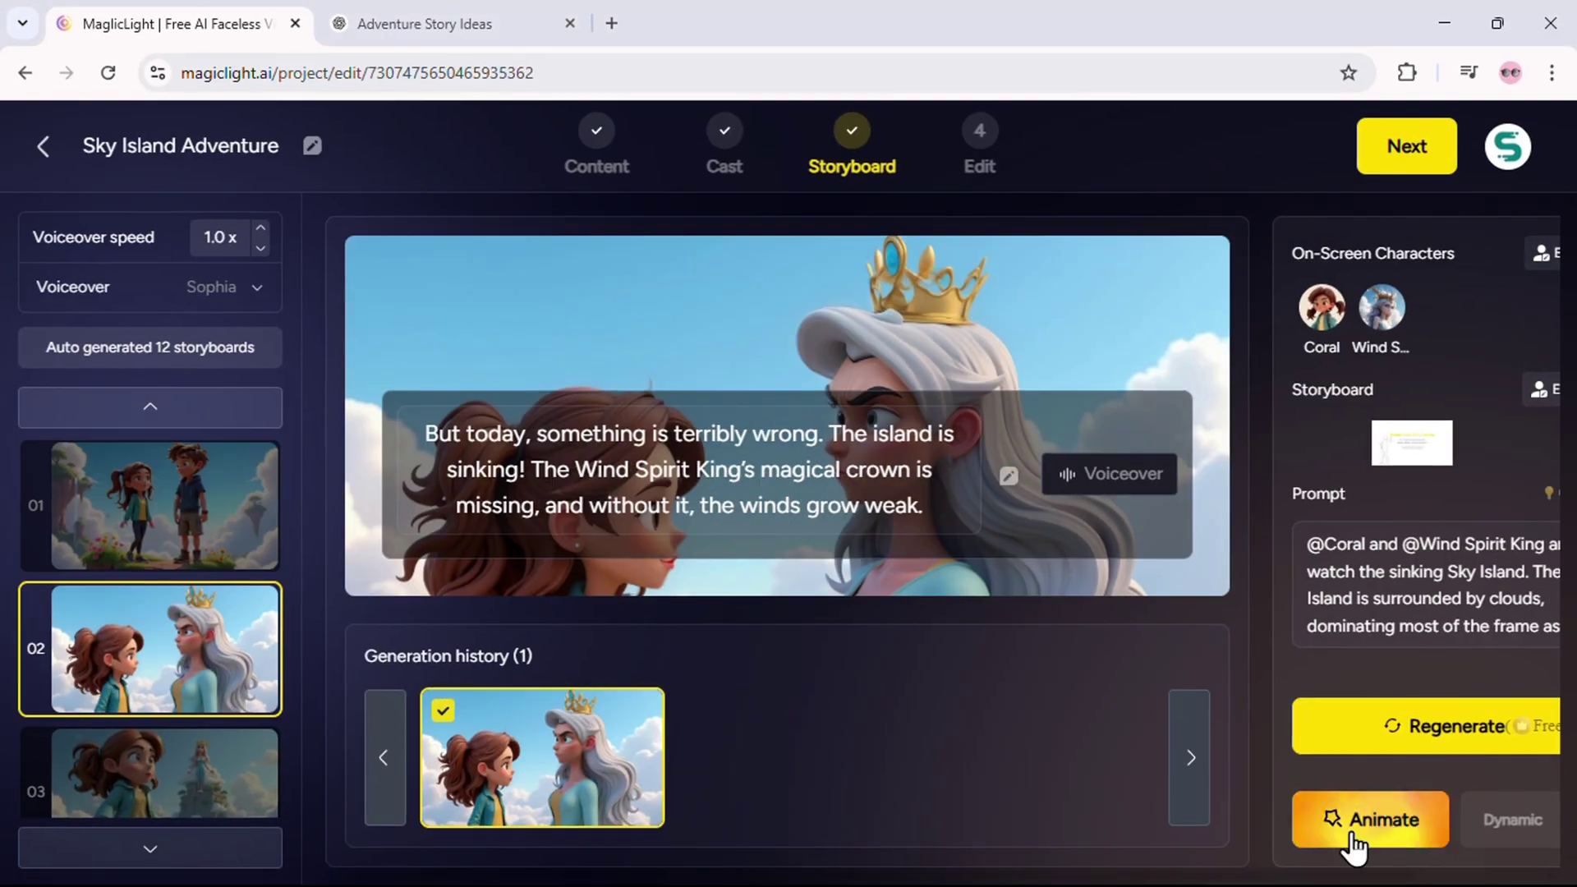
Animate the remaining storyboards one by one, starting from storyboard 02
{"action": "left_click", "coordinate": [1352, 823]}
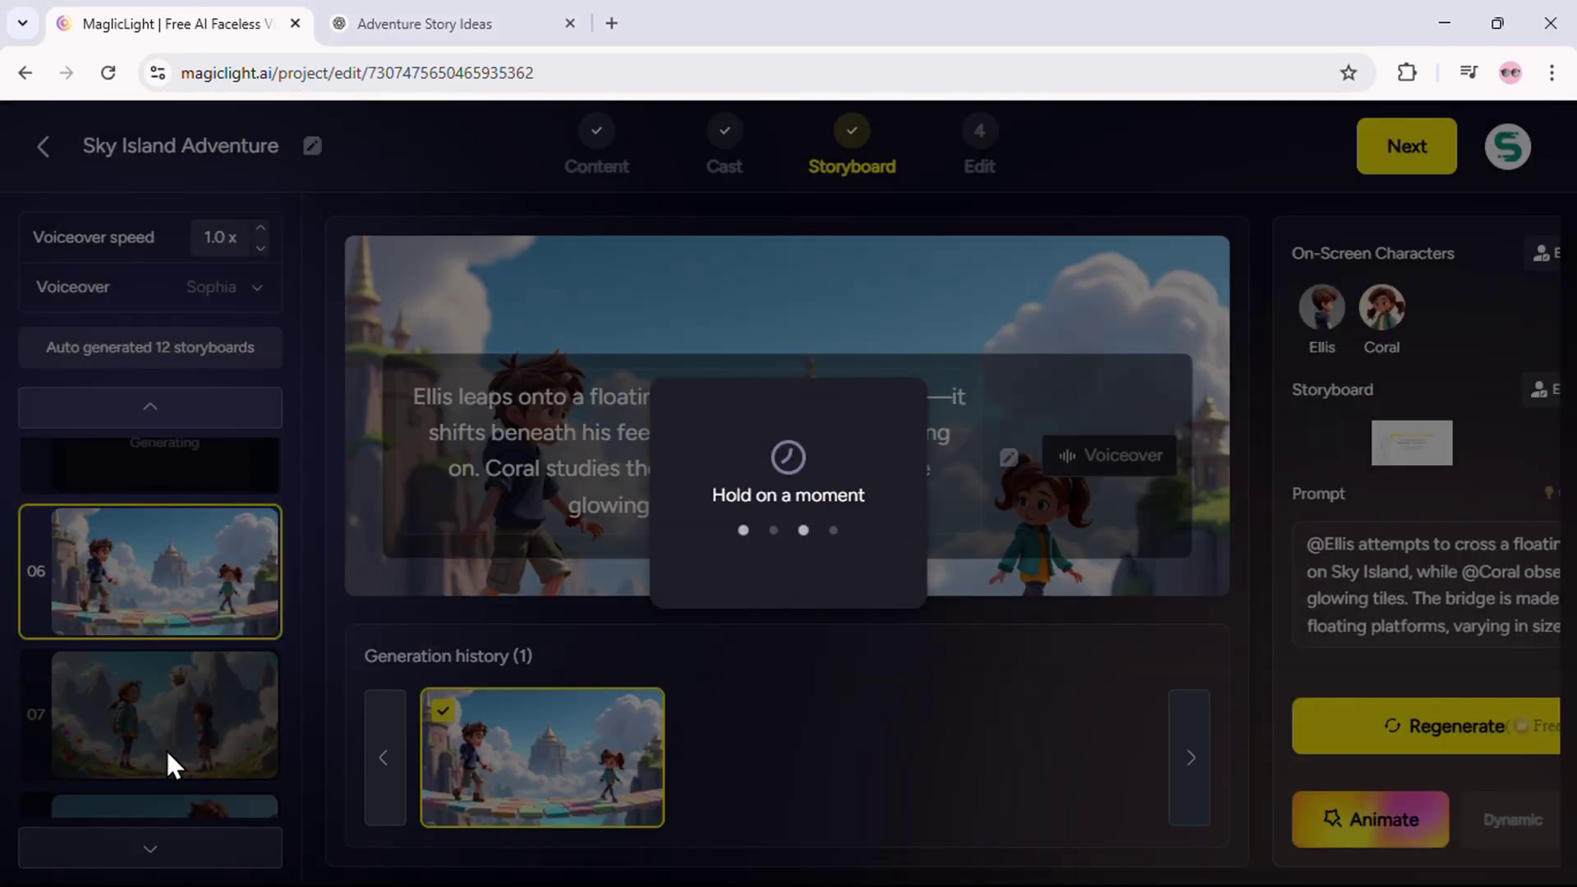
{"action": "left_click", "coordinate": [845, 839]}
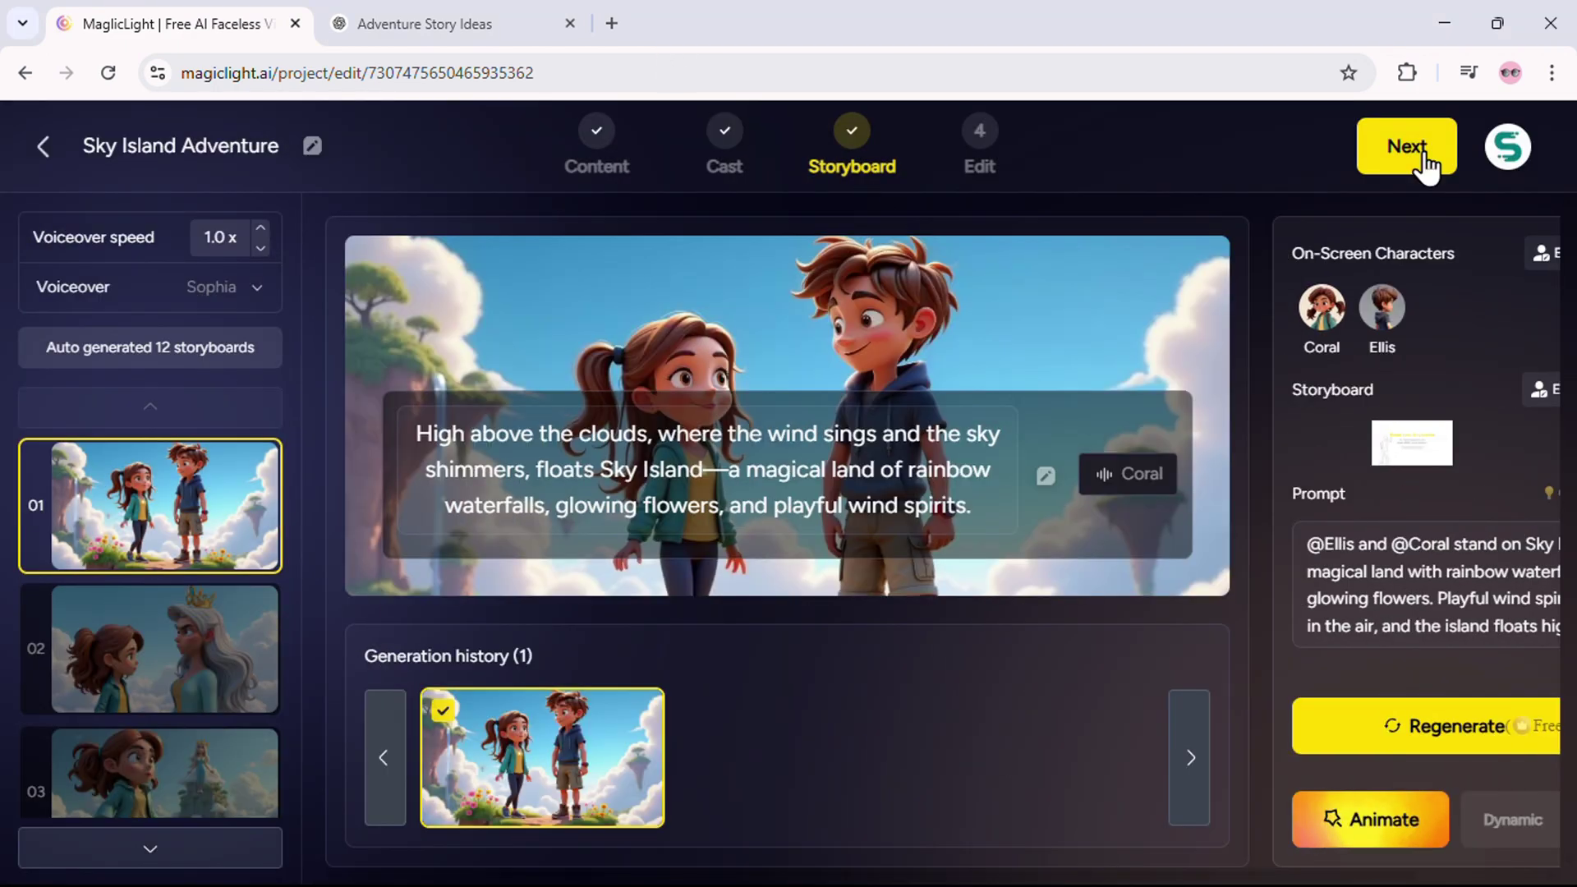
Continue to the Edit stage, use the colourful tile bridge scene as the cover image, and go through the subtitle settings
{"action": "left_click", "coordinate": [1424, 151]}
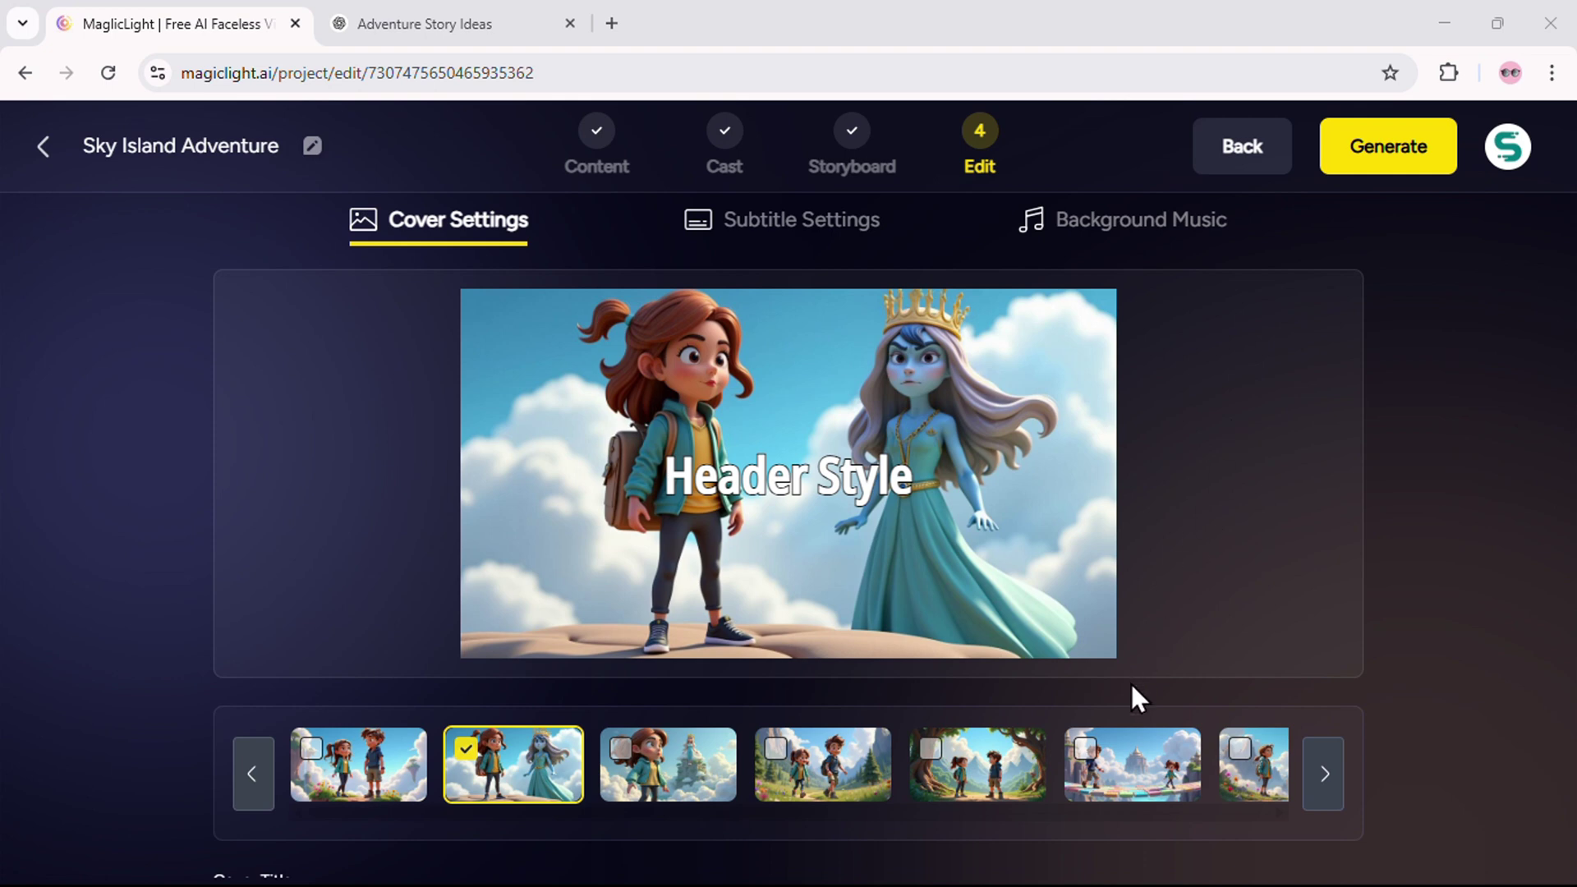
{"action": "left_click", "coordinate": [1128, 762]}
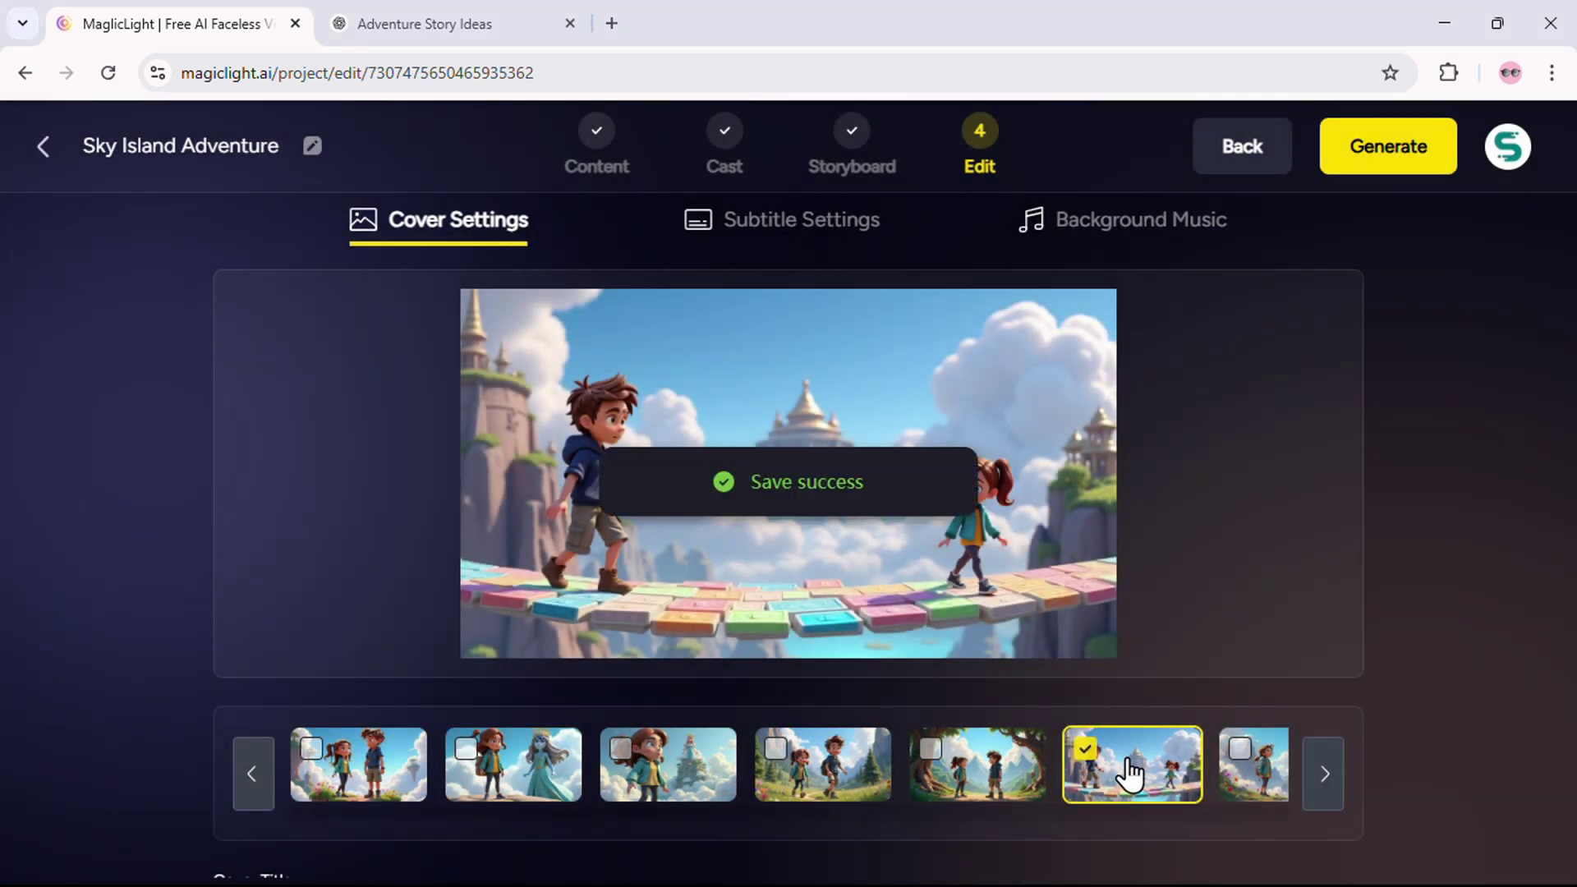
{"action": "left_click", "coordinate": [787, 237]}
{"action": "left_click", "coordinate": [704, 787]}
{"action": "left_click", "coordinate": [427, 789]}
Set the background music volume to 25% and choose None as the background music
{"action": "left_click", "coordinate": [1154, 239]}
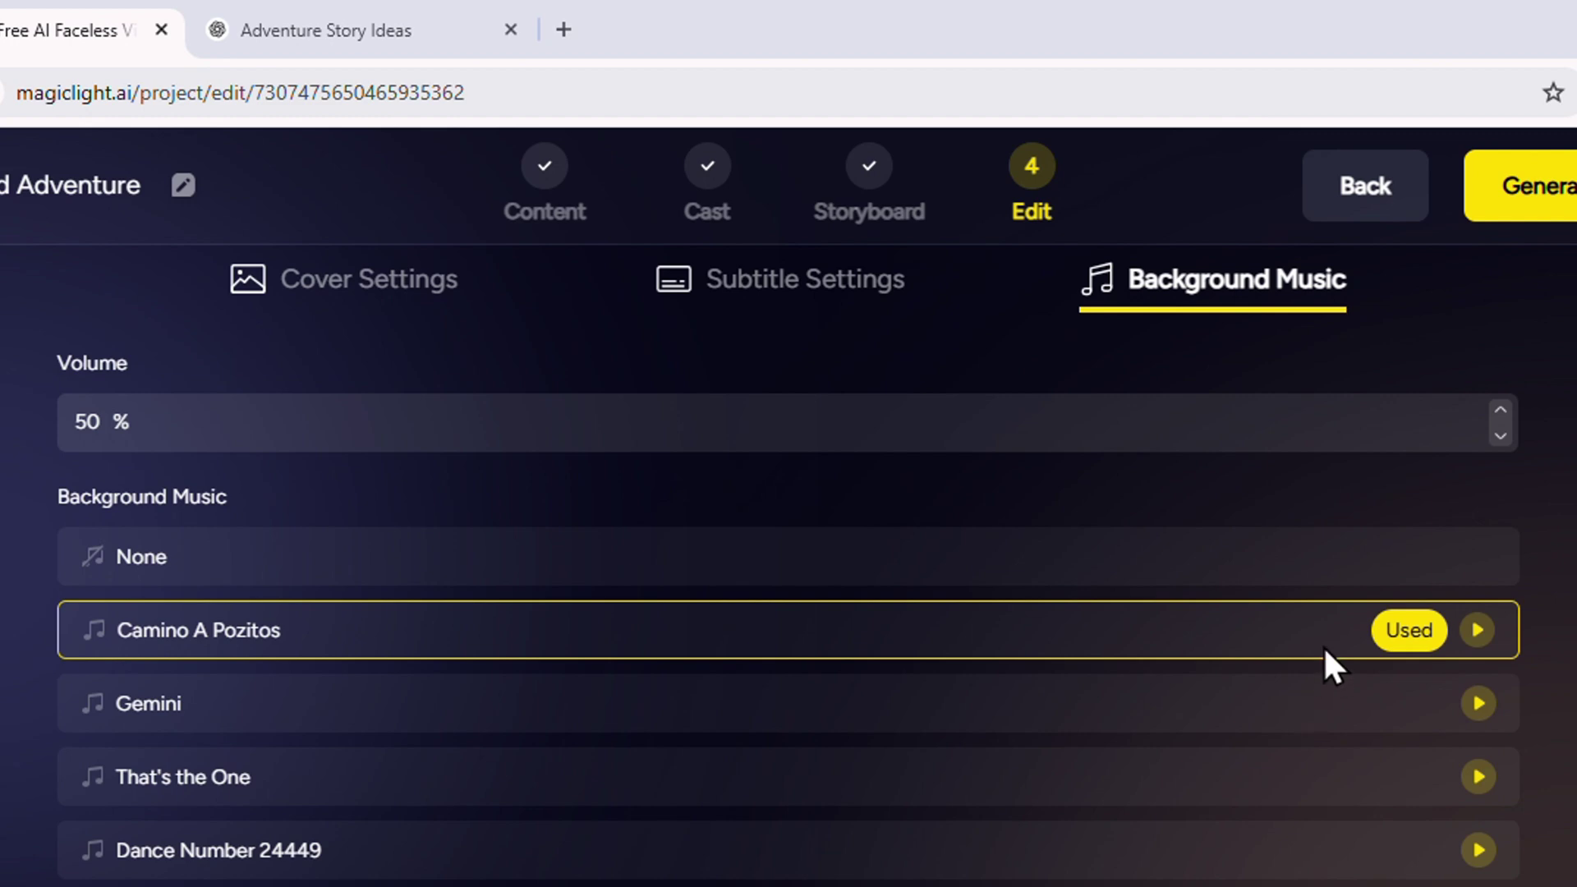
{"action": "triple_click", "coordinate": [1498, 447]}
{"action": "left_click", "coordinate": [1498, 447]}
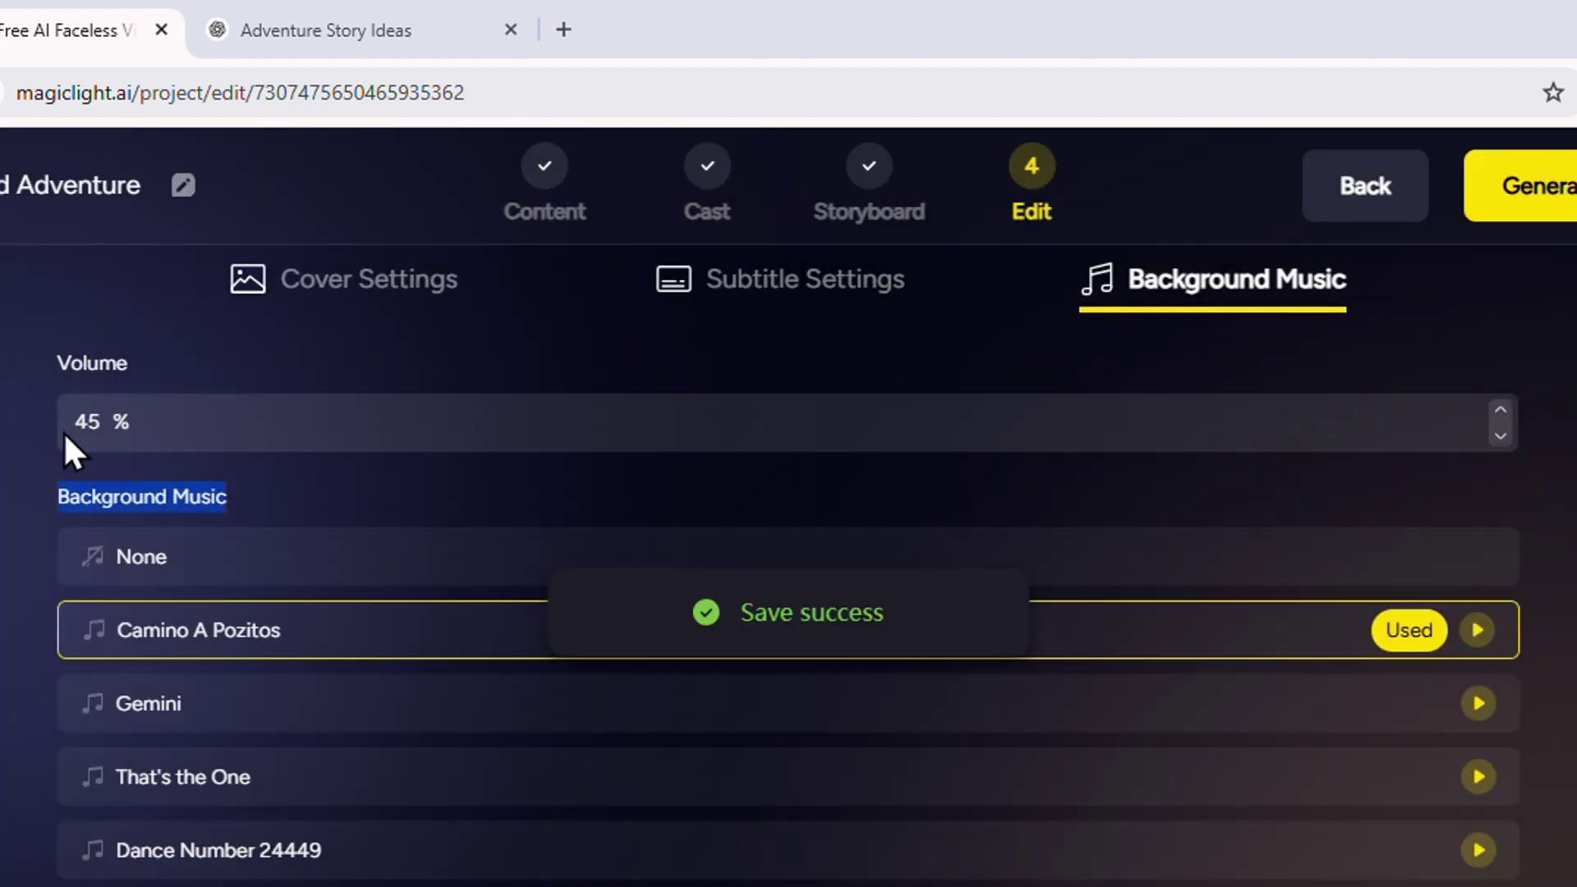
{"action": "left_click", "coordinate": [95, 423]}
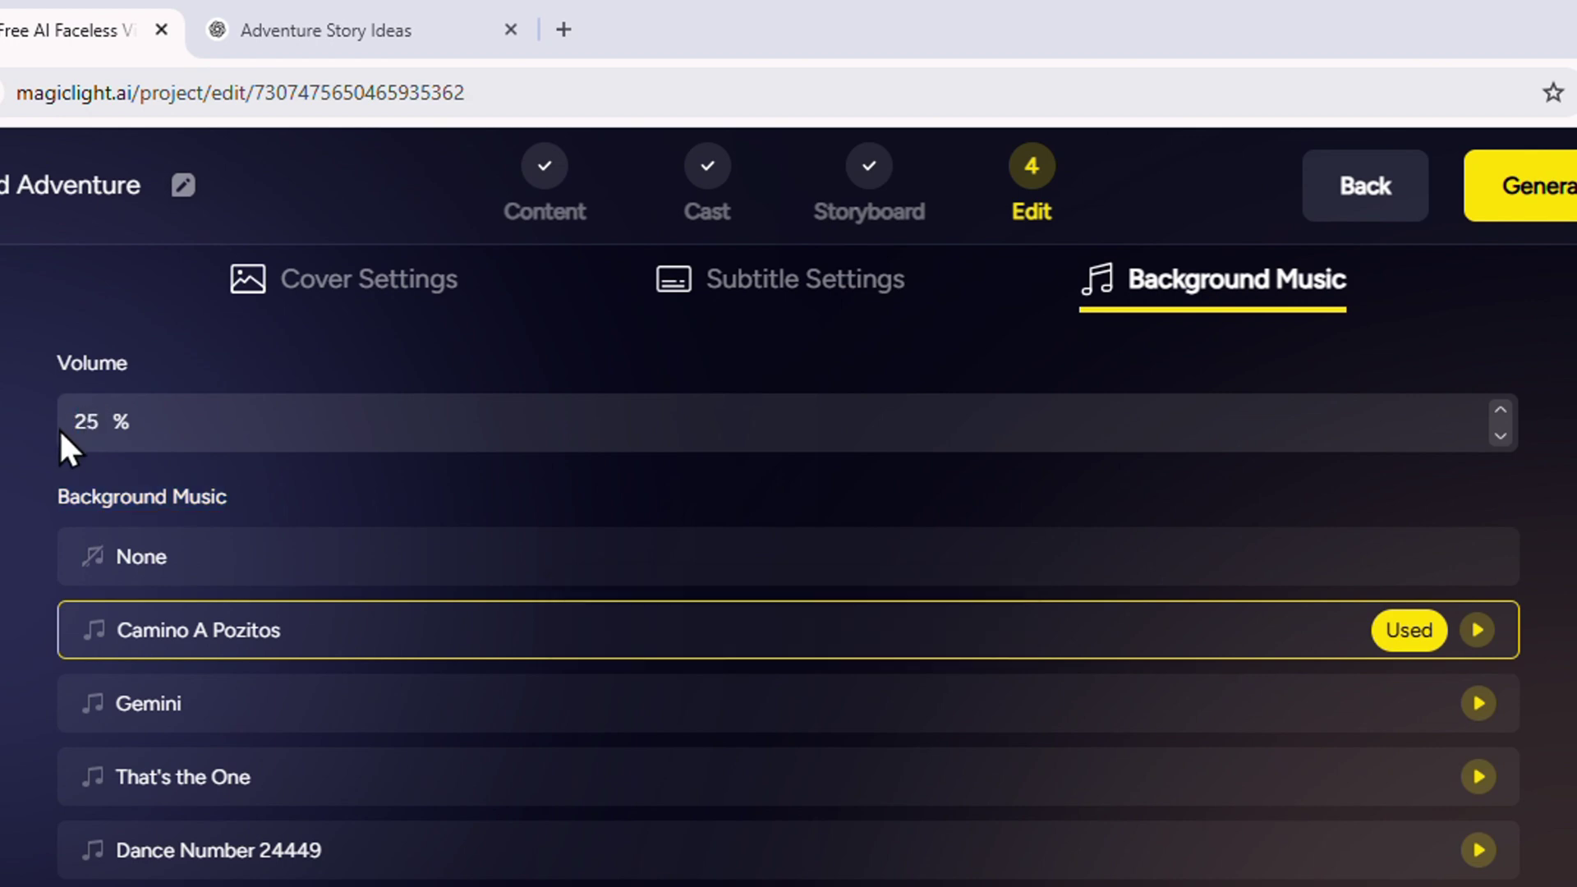
{"action": "key", "text": "Return"}
{"action": "left_click", "coordinate": [1386, 562]}
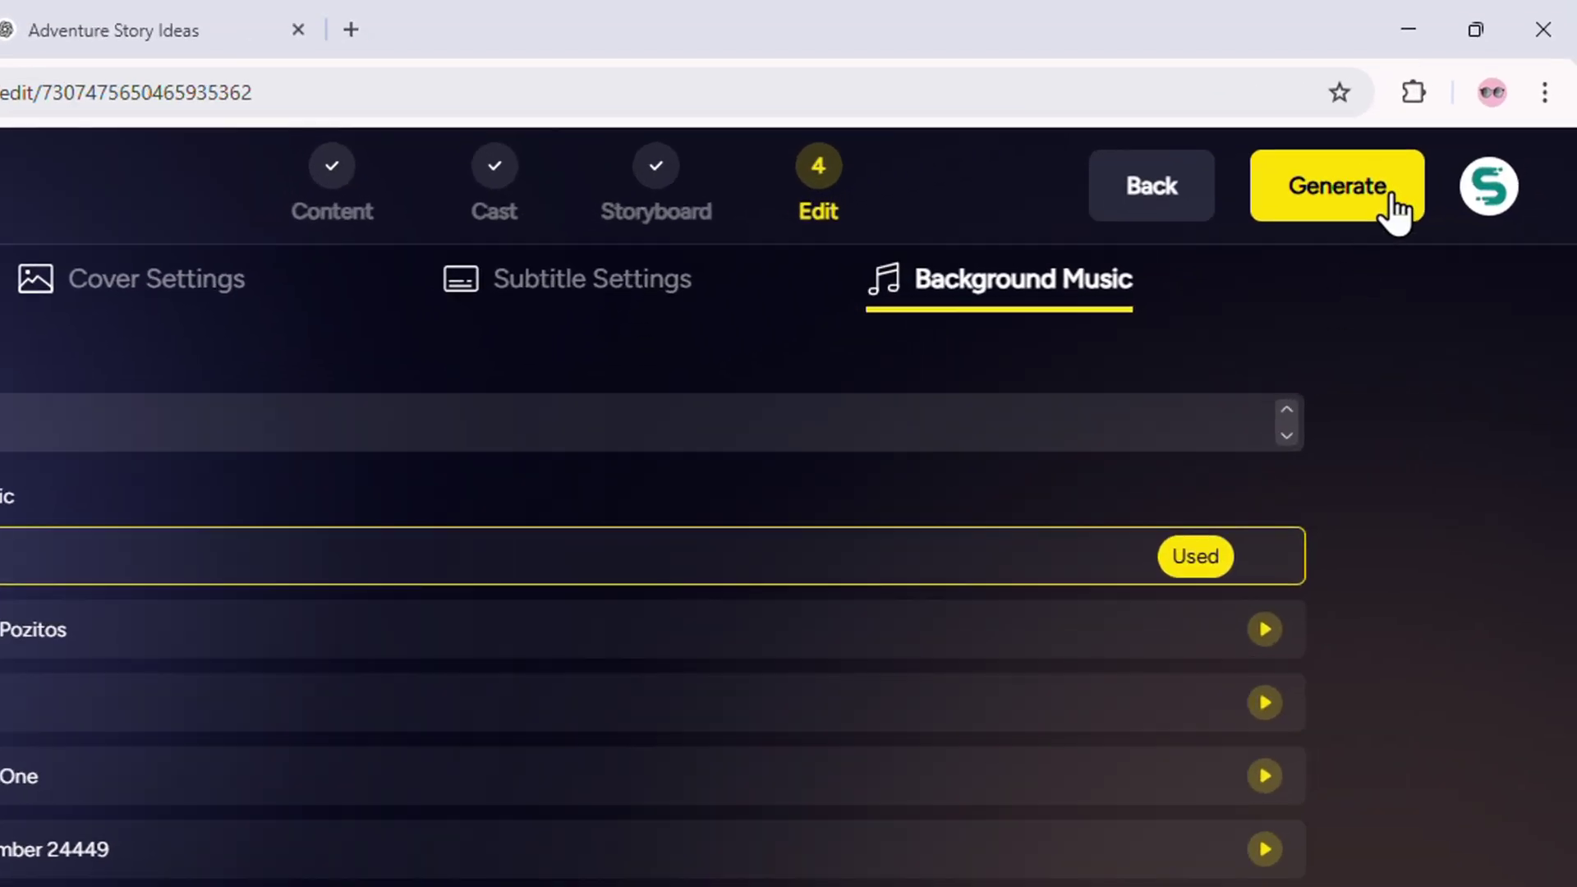
Generate the video in 16:9 ratio and open its download options
{"action": "left_click", "coordinate": [1391, 202]}
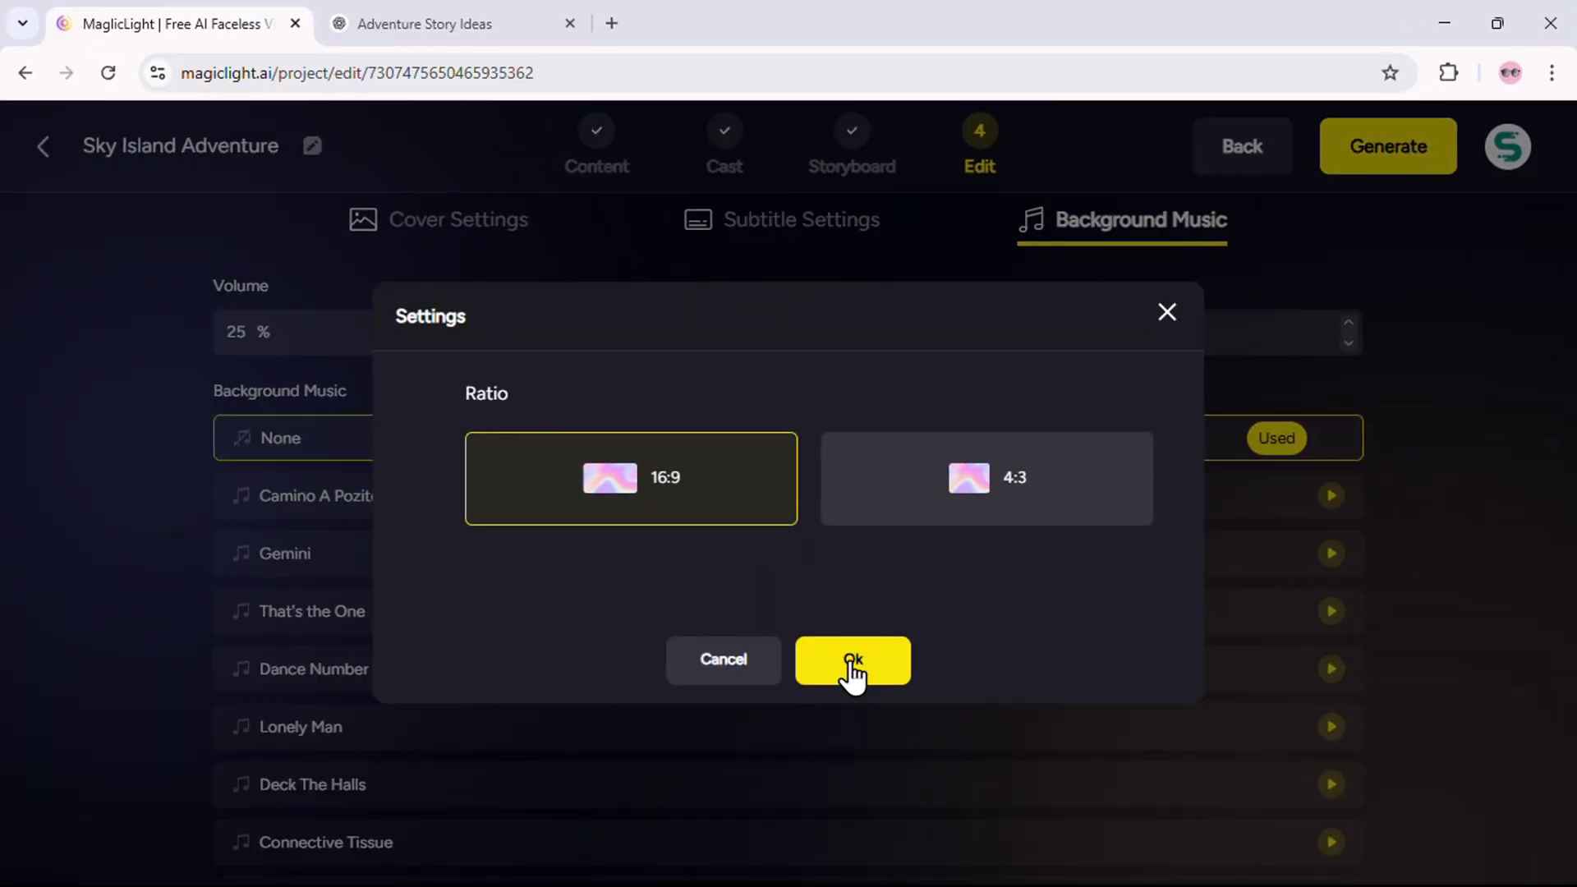
{"action": "key", "text": "Return"}
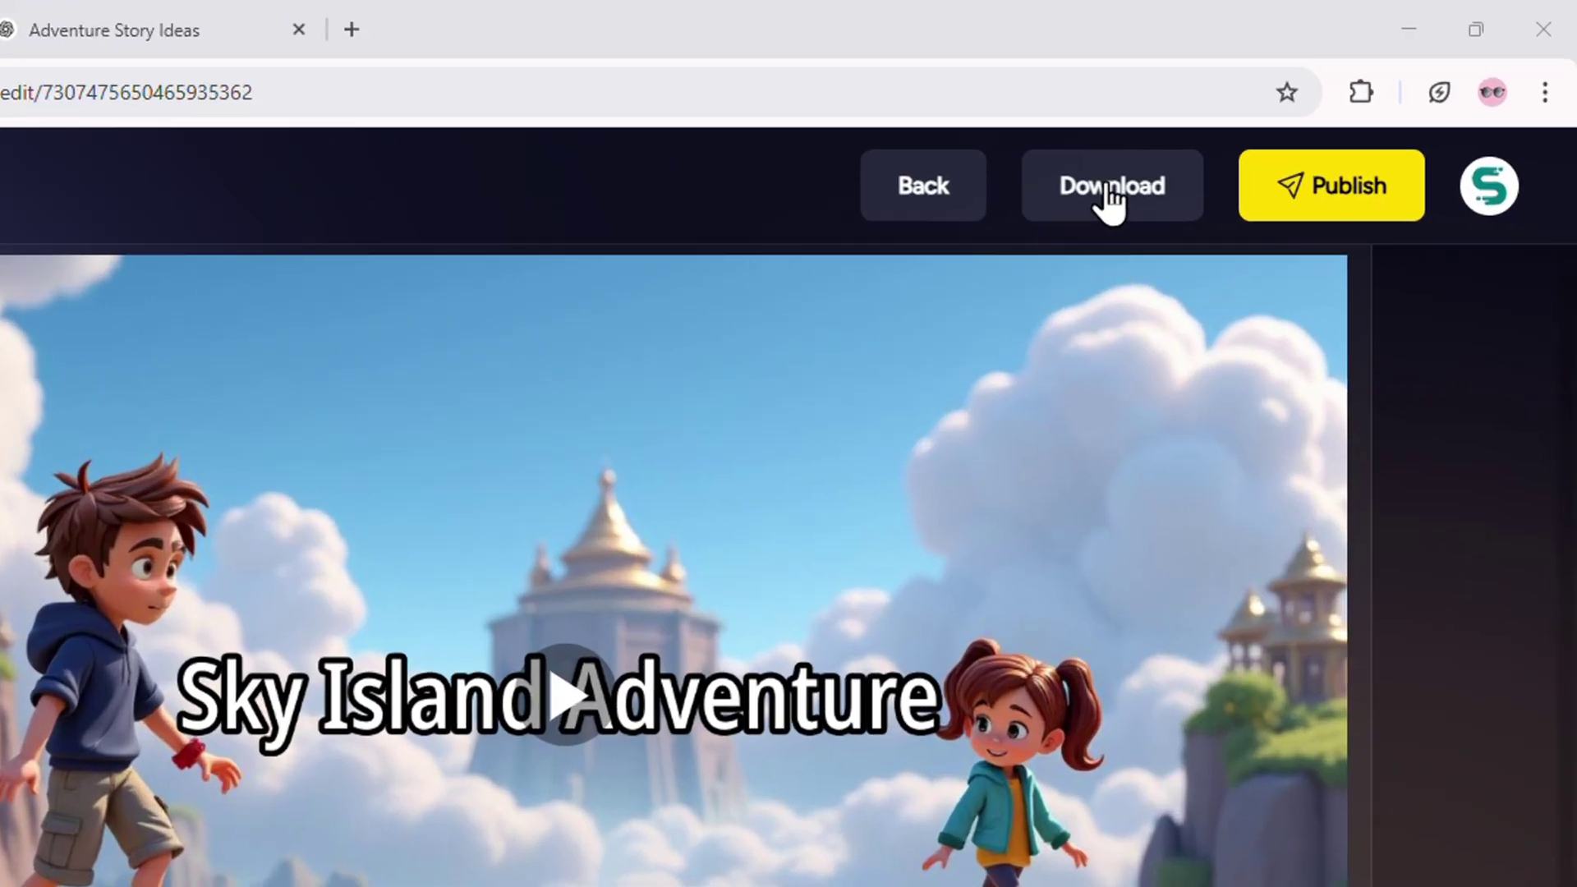
{"action": "left_click", "coordinate": [1208, 153]}
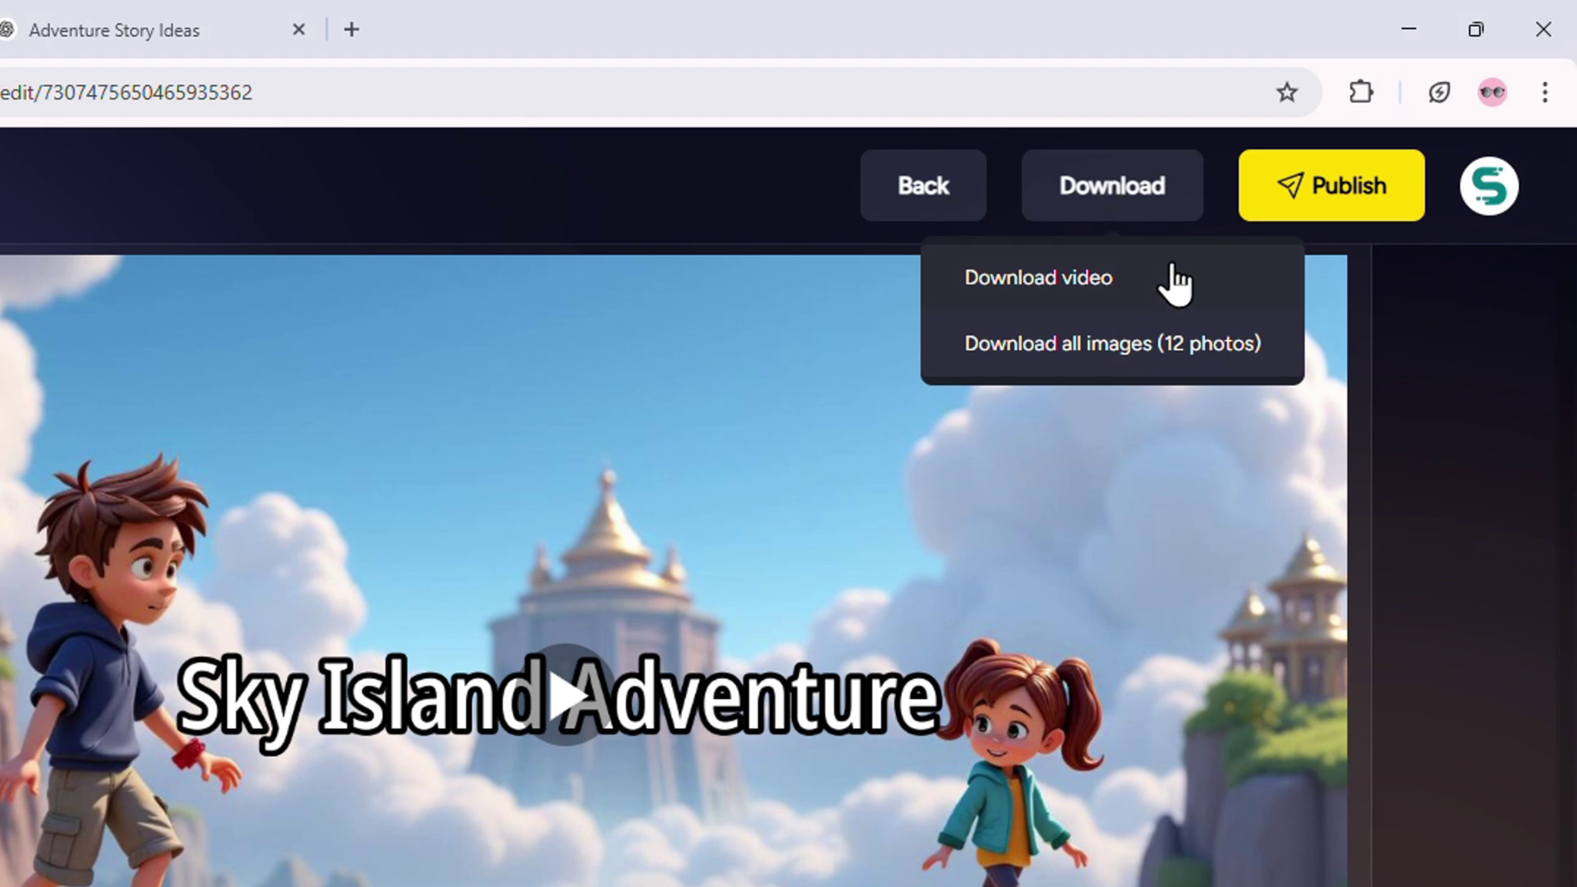